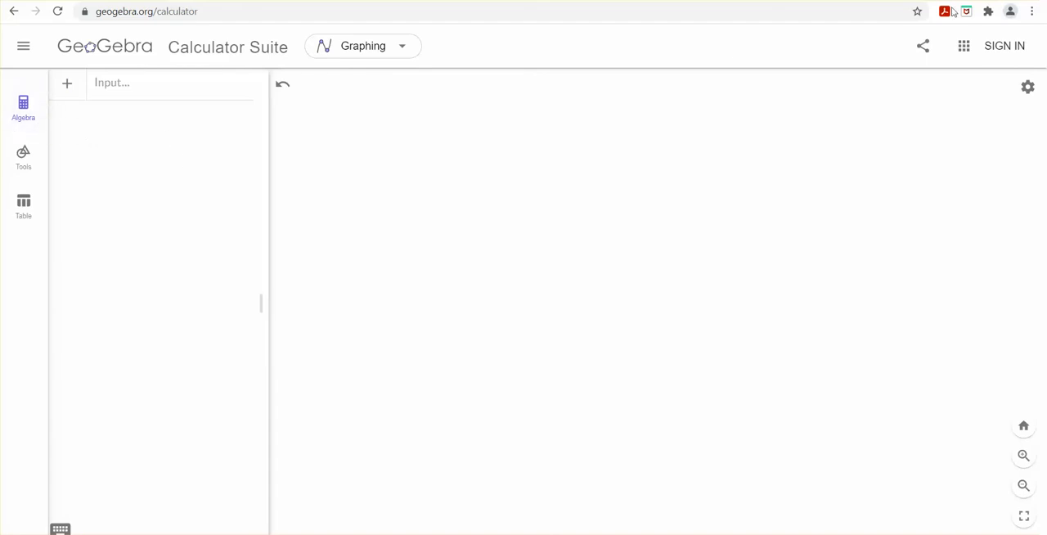
Step: Show the construction tools and display the coordinate axes with major and minor gridlines
{"action": "left_click", "coordinate": [20, 166]}
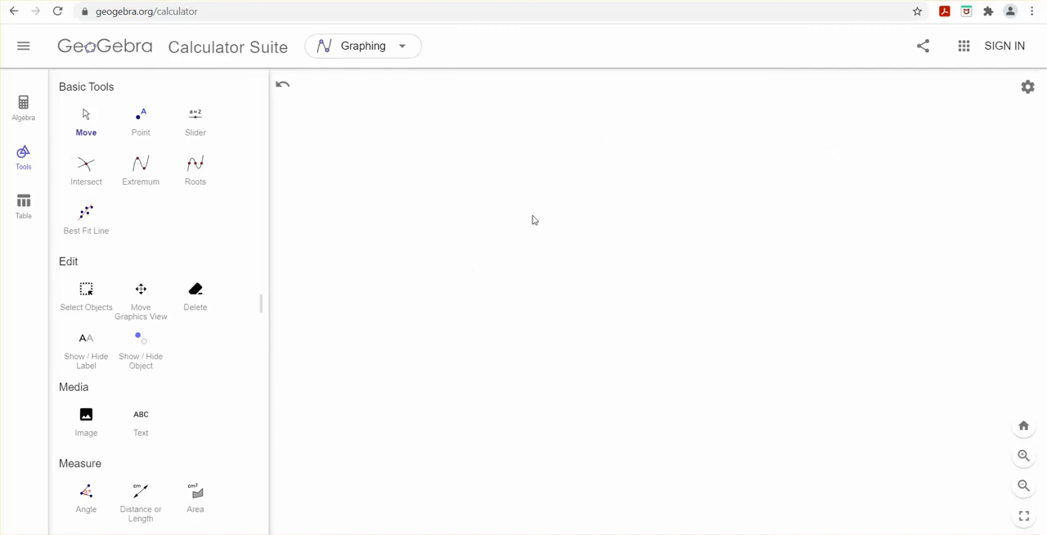
{"action": "left_click", "coordinate": [1027, 87]}
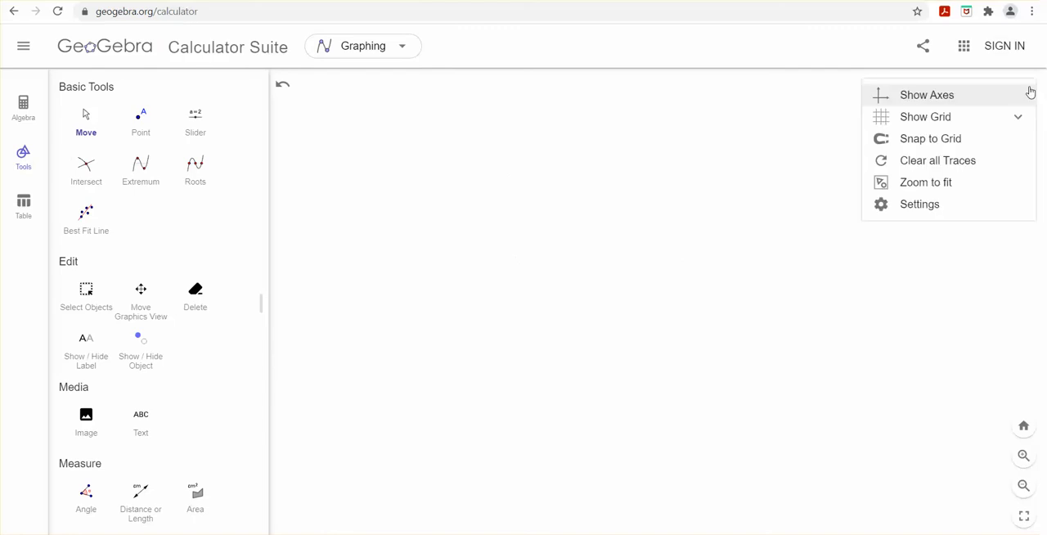
{"action": "left_click", "coordinate": [906, 97]}
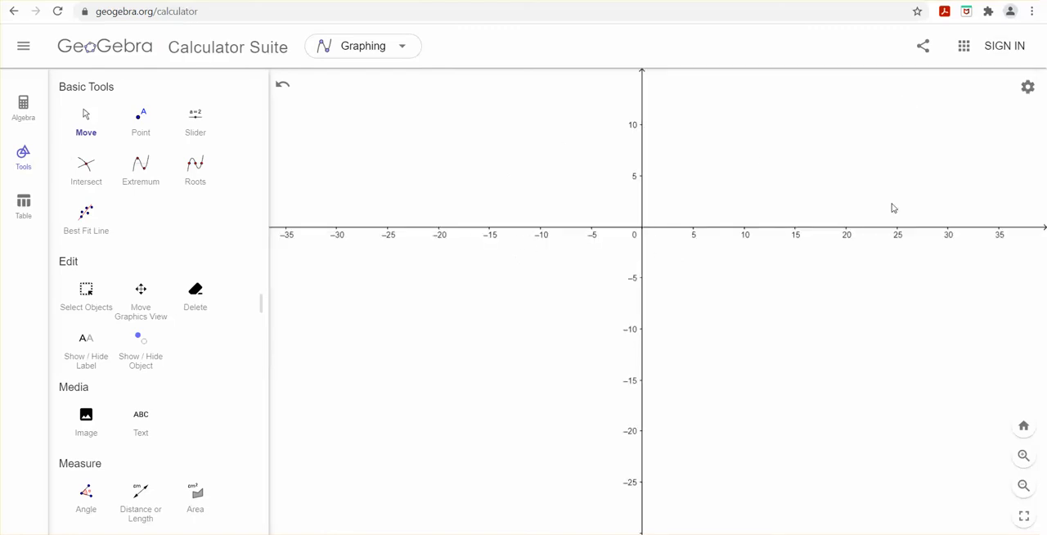
{"action": "left_click", "coordinate": [1027, 86]}
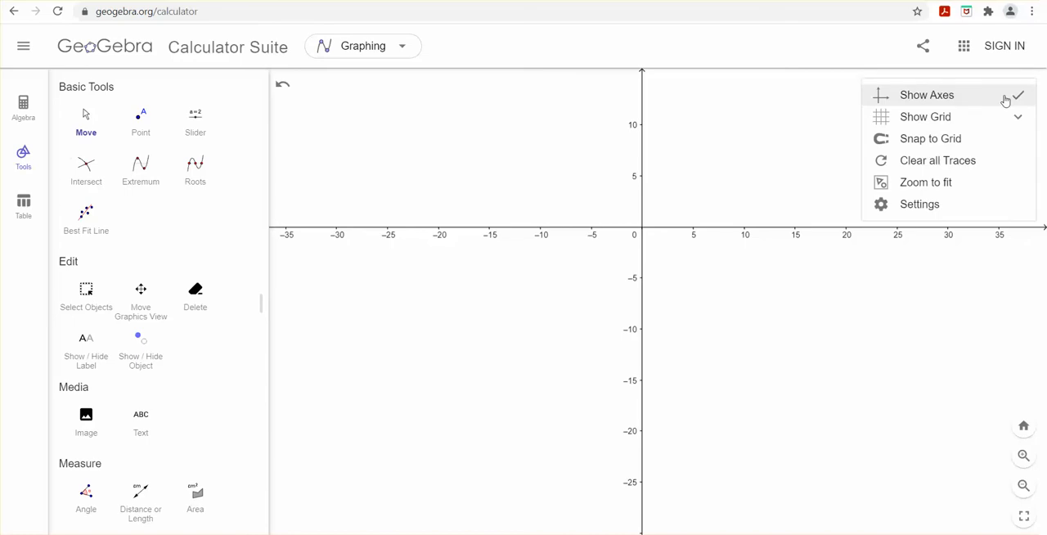
{"action": "left_click", "coordinate": [935, 127]}
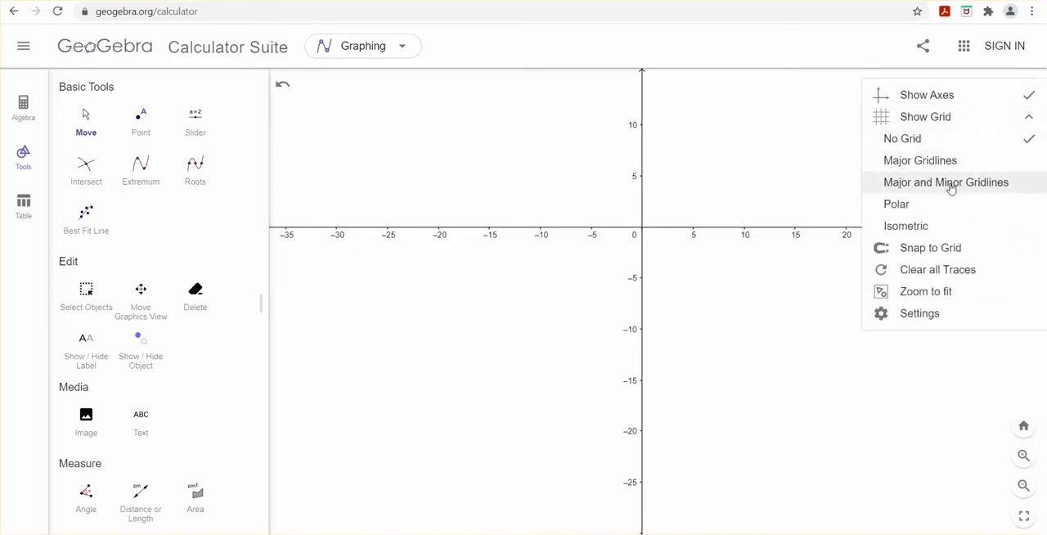
{"action": "left_click", "coordinate": [952, 188]}
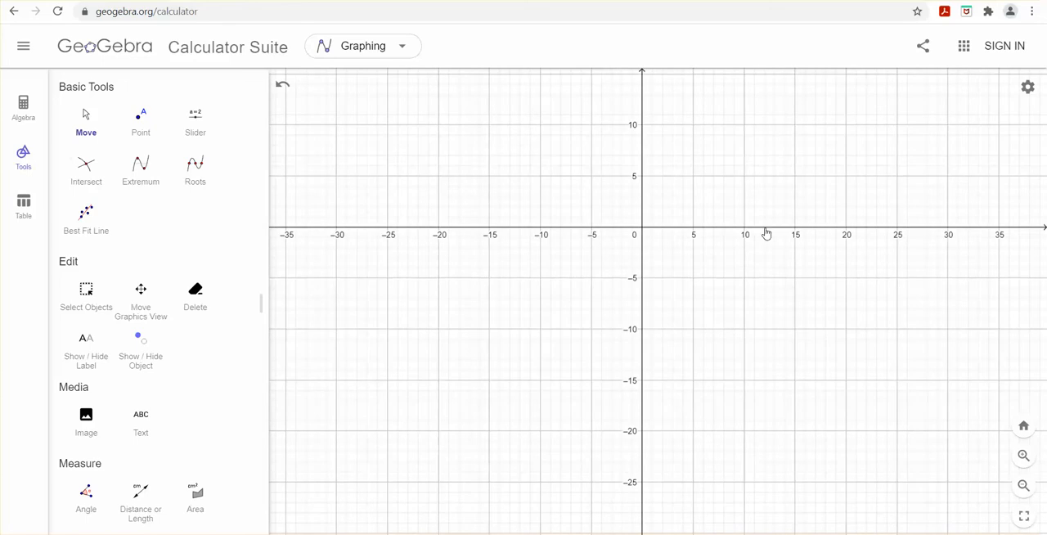
Step: Turn on Snap to Grid for the graphics view
{"action": "left_click", "coordinate": [1028, 87]}
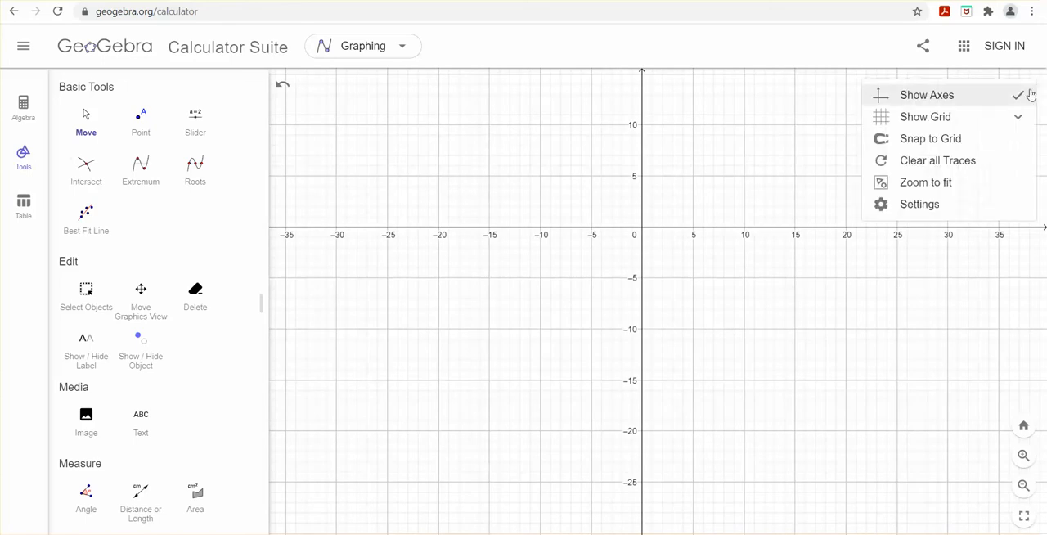
{"action": "left_click", "coordinate": [917, 141]}
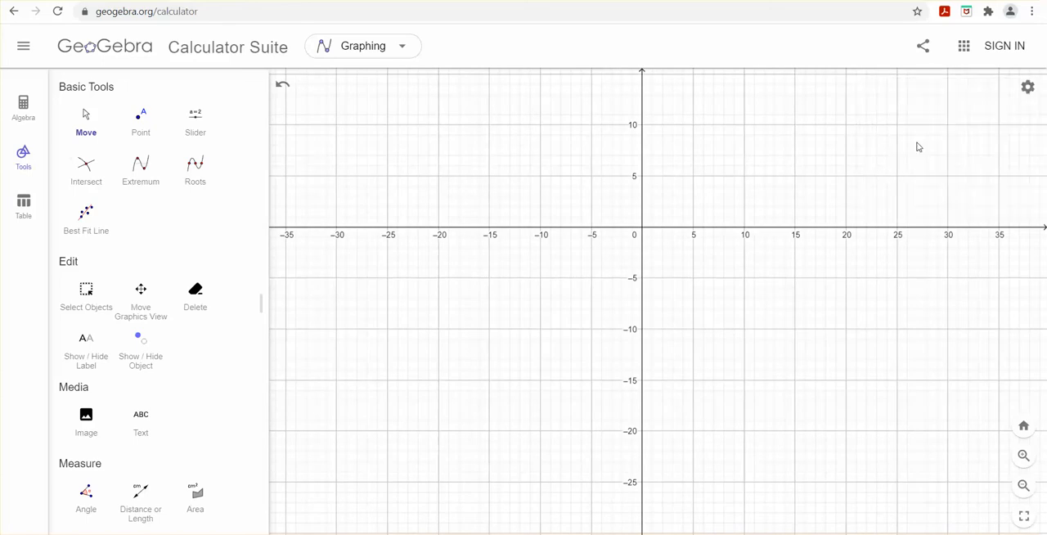
{"action": "left_click", "coordinate": [1027, 86]}
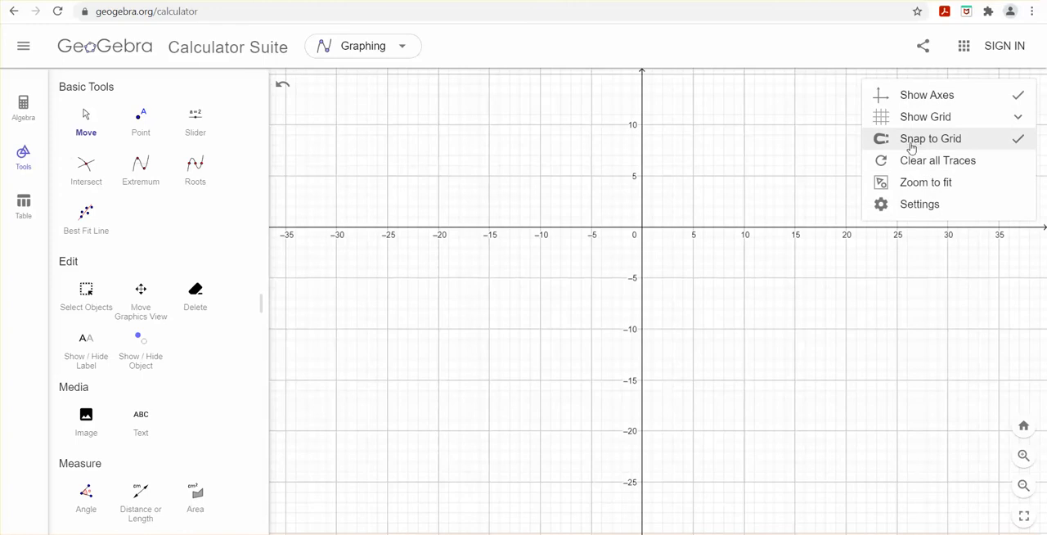
{"action": "left_click", "coordinate": [565, 222]}
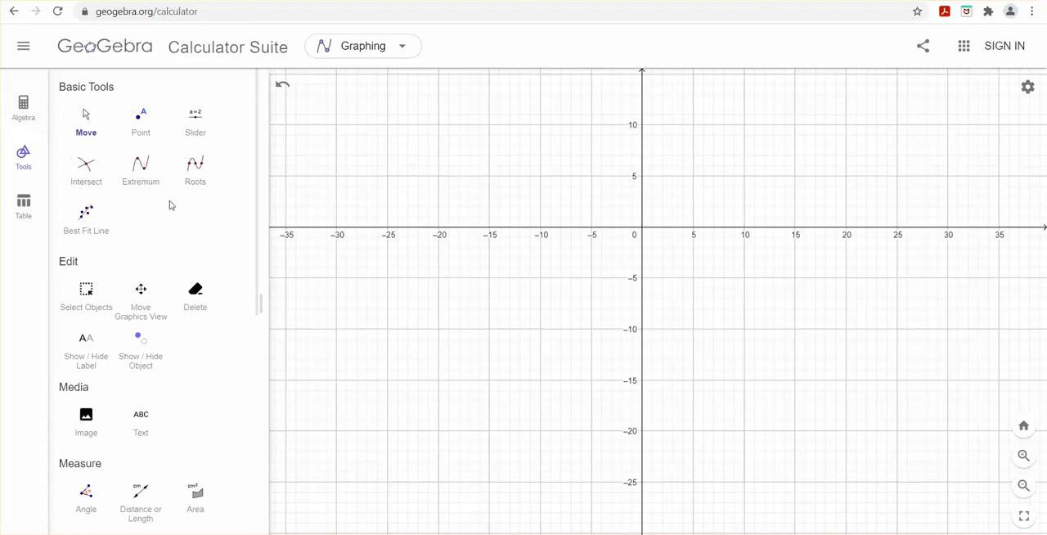
Step: Expand the tool list to show the complete set of construction tools
{"action": "scroll", "coordinate": [561, 243], "scroll_direction": "down", "scroll_amount": 4}
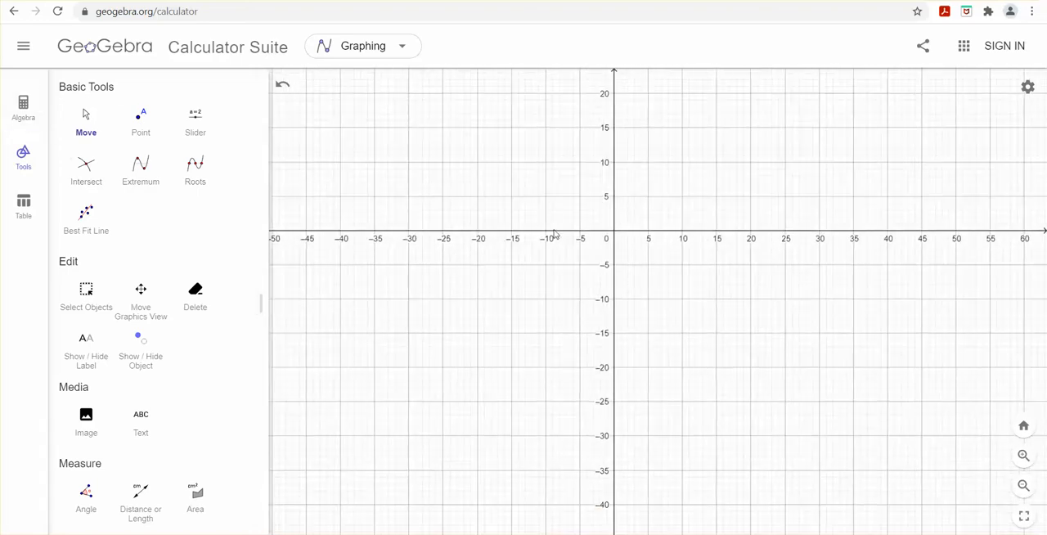
{"action": "left_click_drag", "start_coordinate": [530, 281], "coordinate": [428, 286]}
{"action": "scroll", "coordinate": [531, 325], "scroll_direction": "up", "scroll_amount": 7}
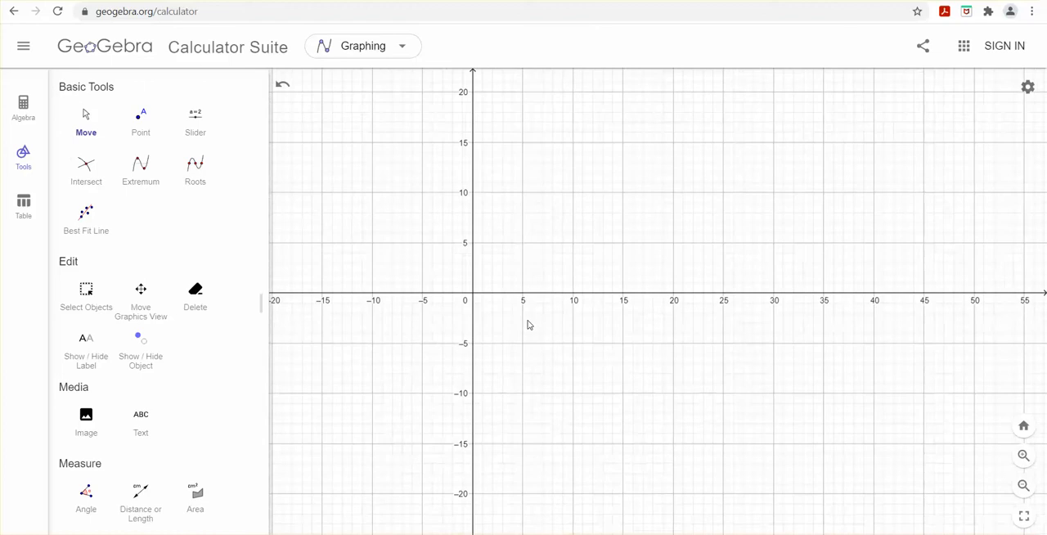
{"action": "left_click_drag", "start_coordinate": [519, 338], "coordinate": [665, 338]}
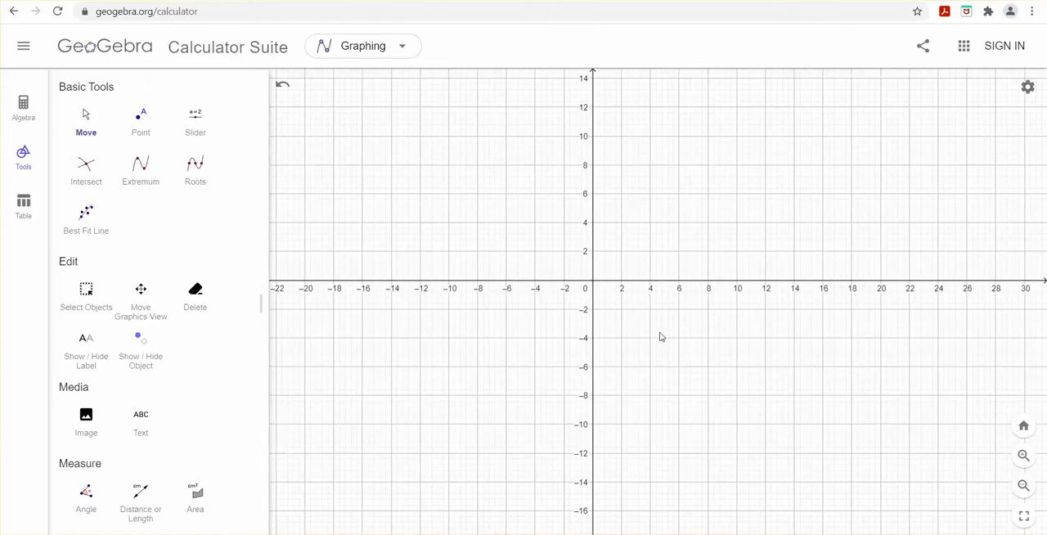
{"action": "scroll", "coordinate": [662, 338], "scroll_direction": "up", "scroll_amount": 6}
{"action": "left_click_drag", "start_coordinate": [605, 347], "coordinate": [620, 376]}
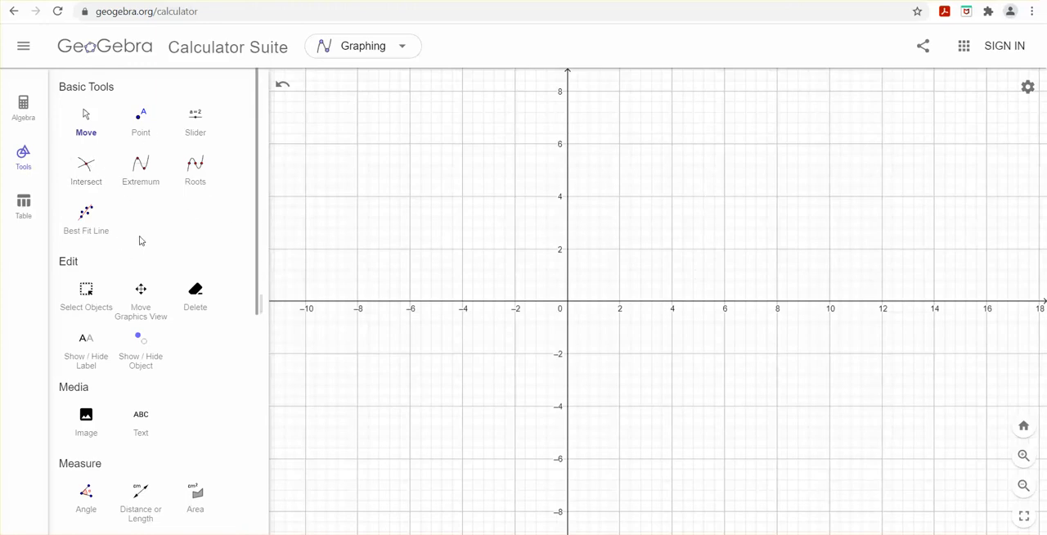
{"action": "scroll", "coordinate": [98, 217], "scroll_direction": "down", "scroll_amount": 3}
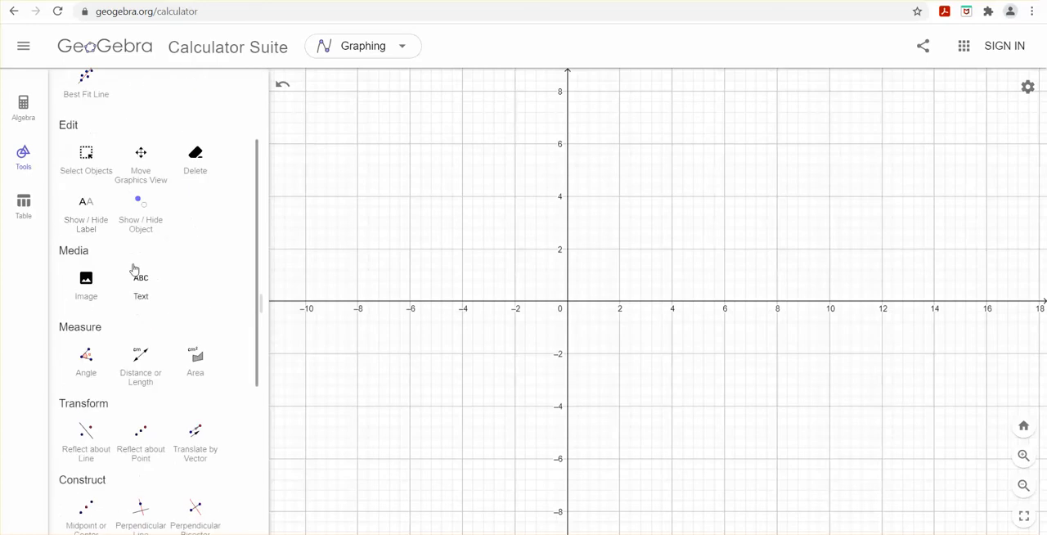
{"action": "scroll", "coordinate": [126, 341], "scroll_direction": "down", "scroll_amount": 2}
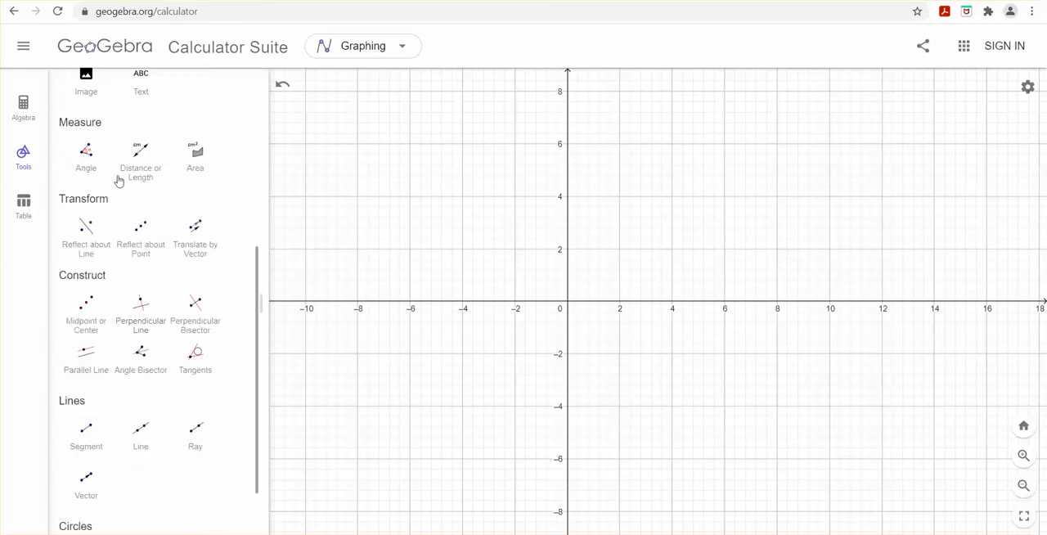
{"action": "scroll", "coordinate": [161, 369], "scroll_direction": "down", "scroll_amount": 1}
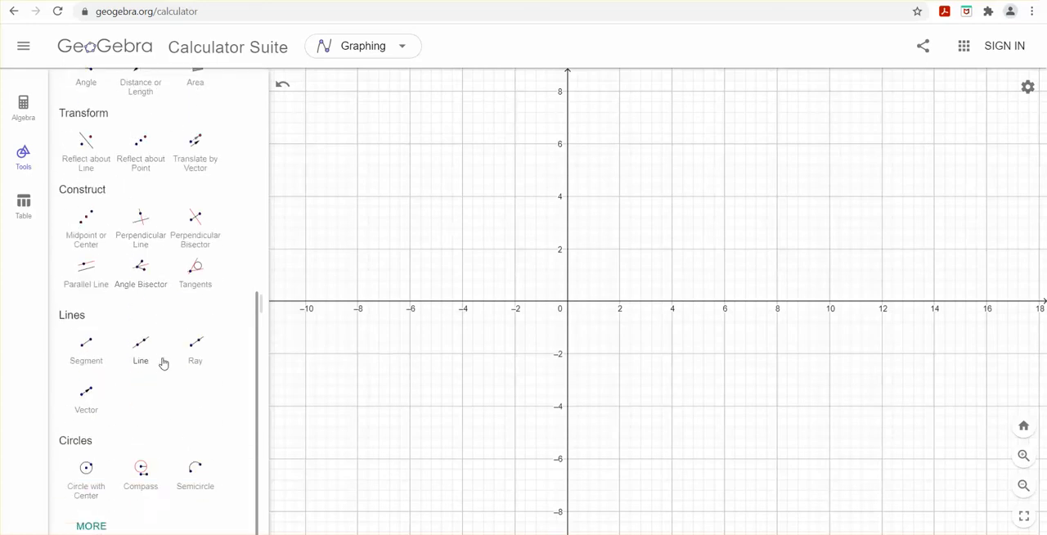
{"action": "left_click", "coordinate": [91, 525]}
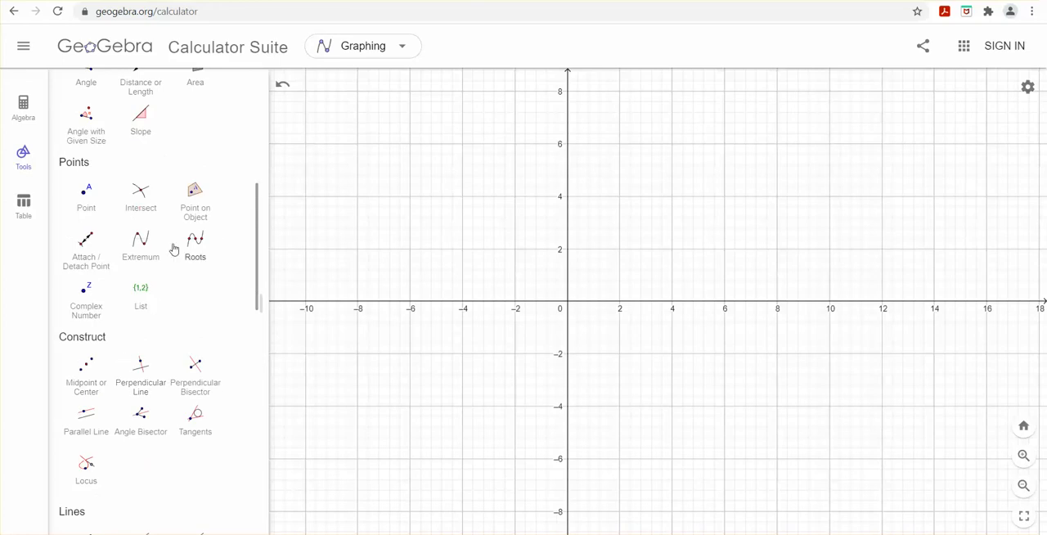
Step: Draw connected segments for the house's wall and gable from (4, 6) through (4, 8) and (6, 10) to (8, 8)
{"action": "scroll", "coordinate": [177, 331], "scroll_direction": "up", "scroll_amount": 5}
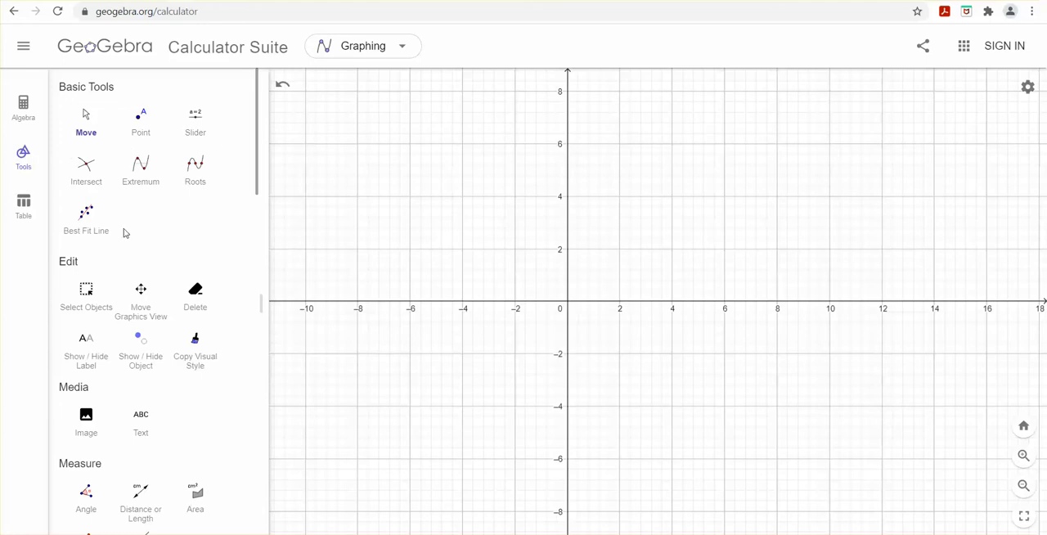
{"action": "scroll", "coordinate": [125, 233], "scroll_direction": "down", "scroll_amount": 5}
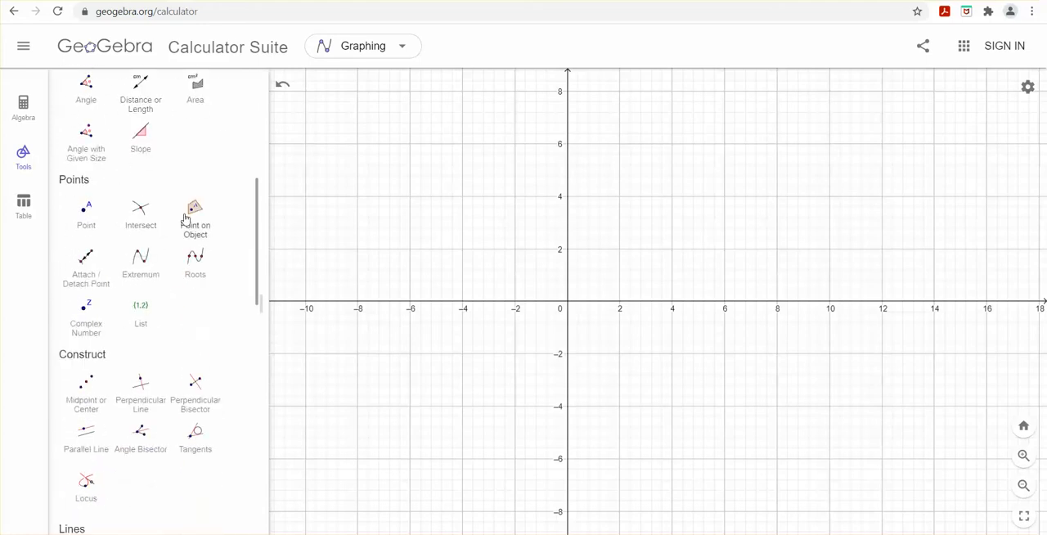
{"action": "scroll", "coordinate": [185, 219], "scroll_direction": "down", "scroll_amount": 3}
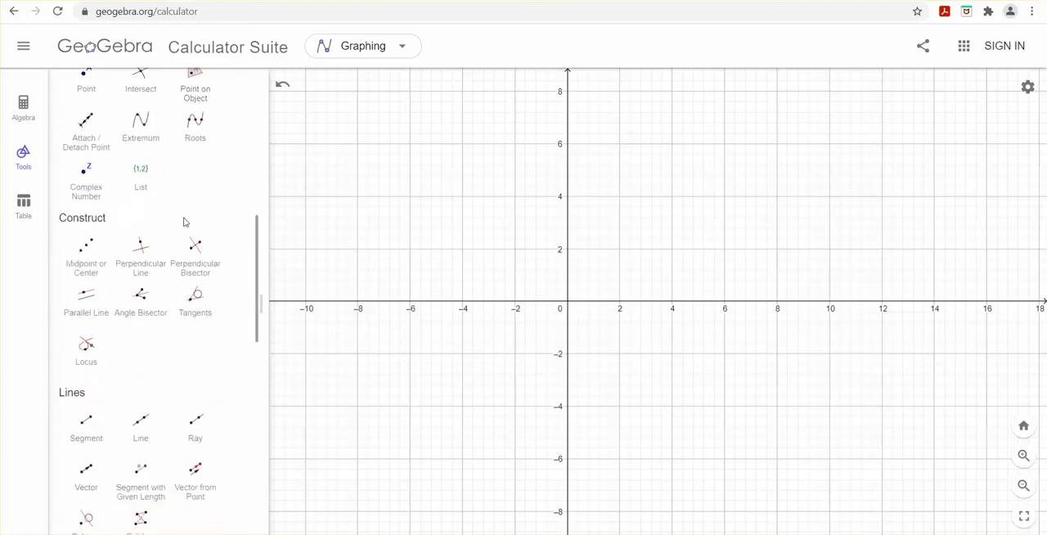
{"action": "left_click", "coordinate": [85, 360]}
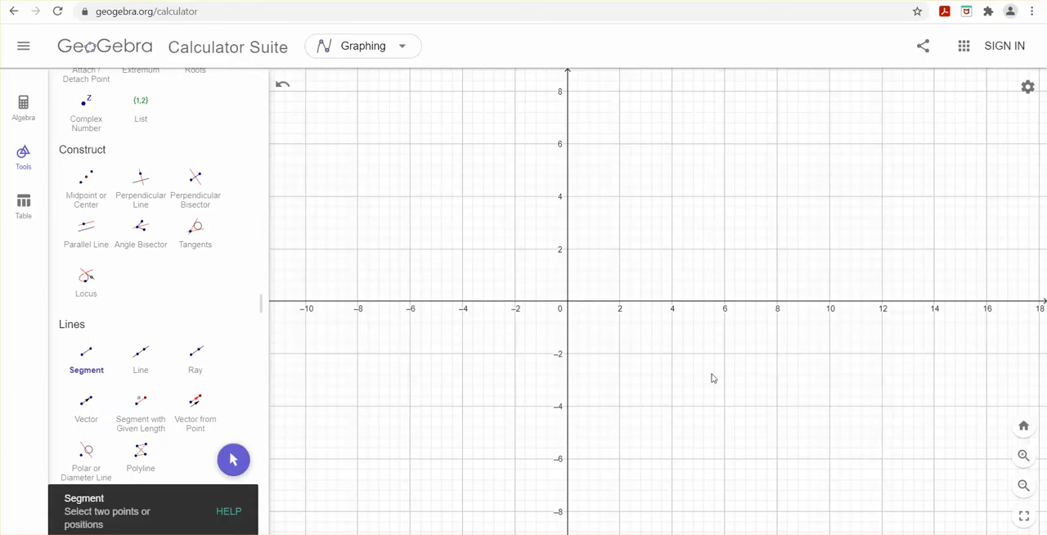
{"action": "scroll", "coordinate": [709, 319], "scroll_direction": "down", "scroll_amount": 2}
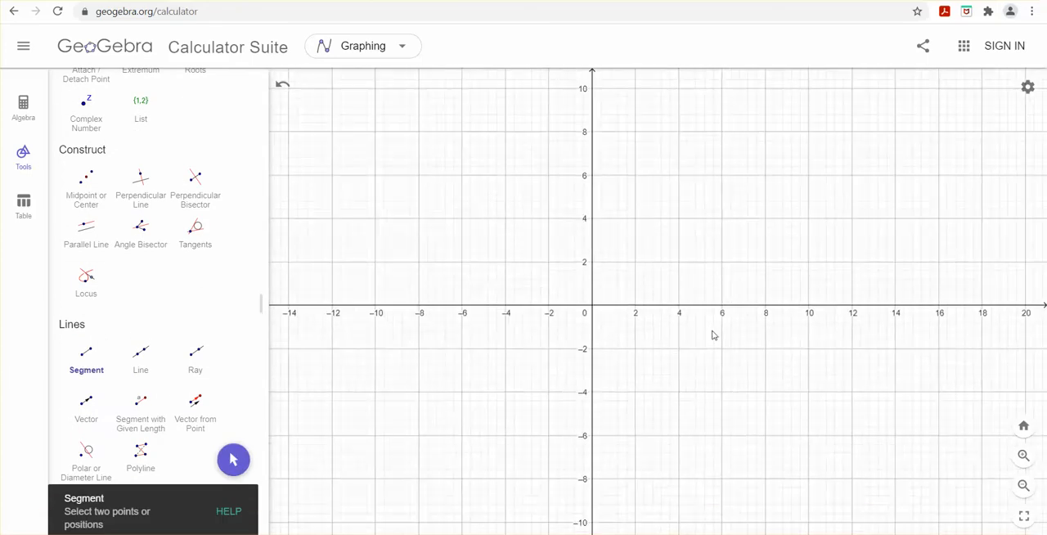
{"action": "left_click", "coordinate": [678, 171]}
{"action": "left_click", "coordinate": [678, 131]}
{"action": "left_click", "coordinate": [678, 132]}
{"action": "left_click", "coordinate": [721, 90]}
{"action": "left_click", "coordinate": [721, 90]}
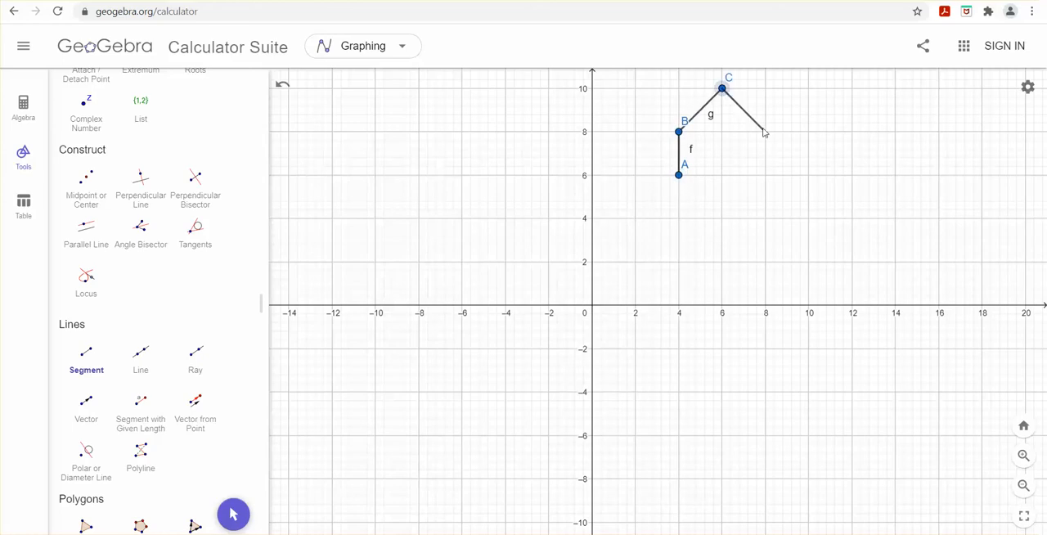
{"action": "left_click", "coordinate": [766, 132]}
{"action": "left_click", "coordinate": [765, 131]}
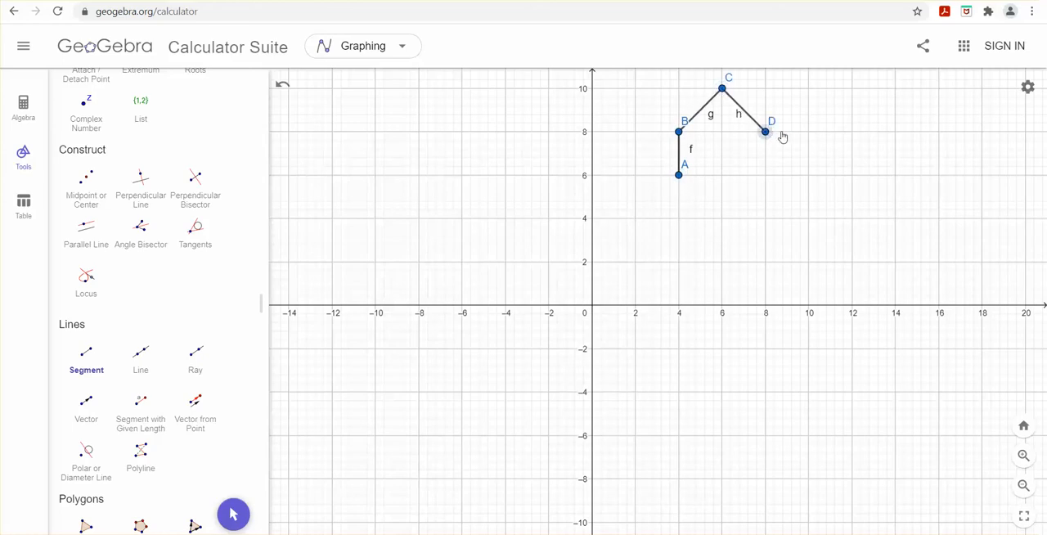
Step: Continue the house outline with segments from (8, 8) to (12, 8), down to (12, 6) and back to (10, 6)
{"action": "left_click", "coordinate": [852, 132]}
{"action": "left_click", "coordinate": [853, 135]}
{"action": "left_click", "coordinate": [852, 176]}
{"action": "left_click", "coordinate": [851, 177]}
{"action": "left_click", "coordinate": [808, 175]}
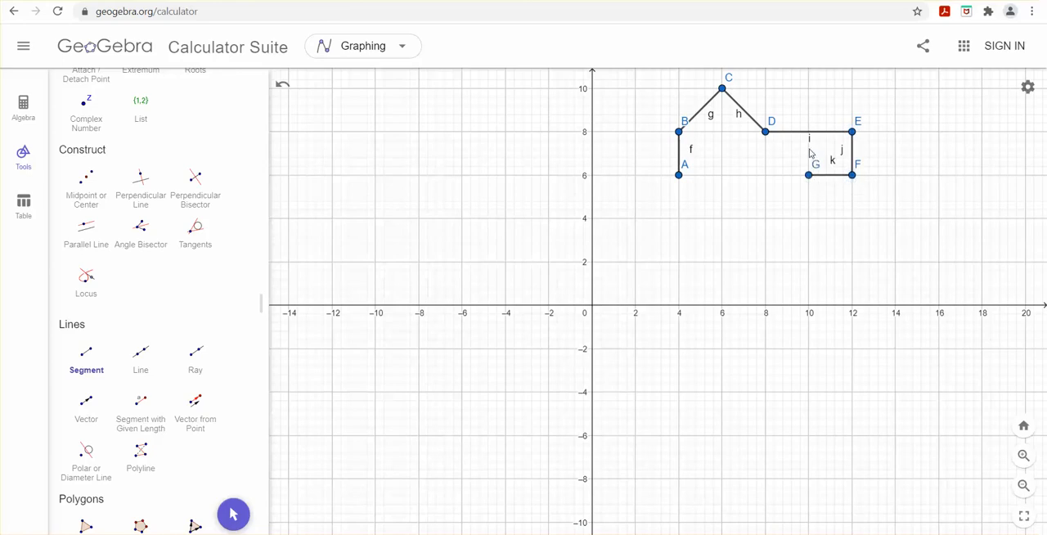
Step: Place a point at about (10, 7.2) and draw segments from it to about (8, 7.2) and down to (8, 6)
{"action": "left_click", "coordinate": [807, 150]}
{"action": "left_click", "coordinate": [808, 175]}
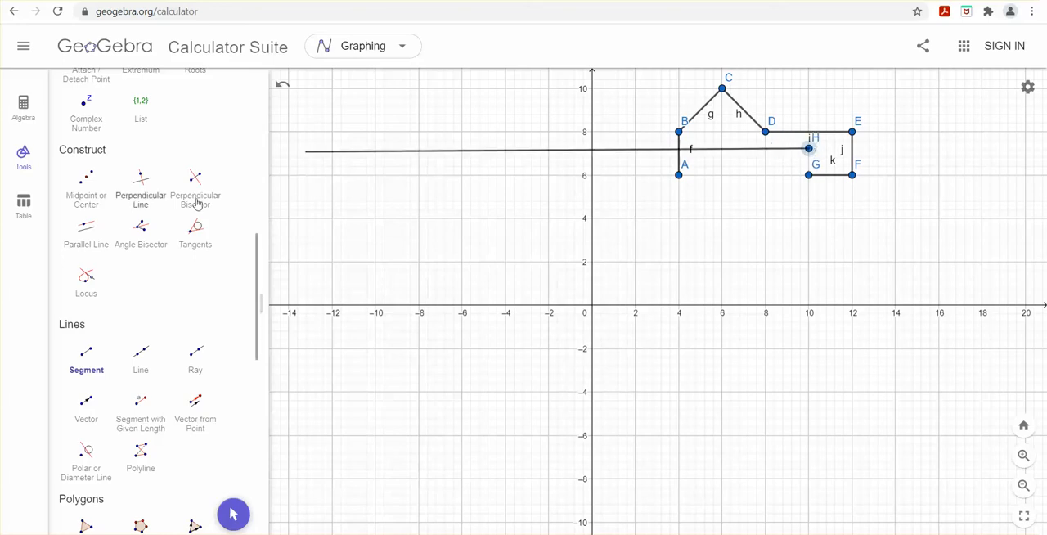
{"action": "left_click", "coordinate": [767, 150]}
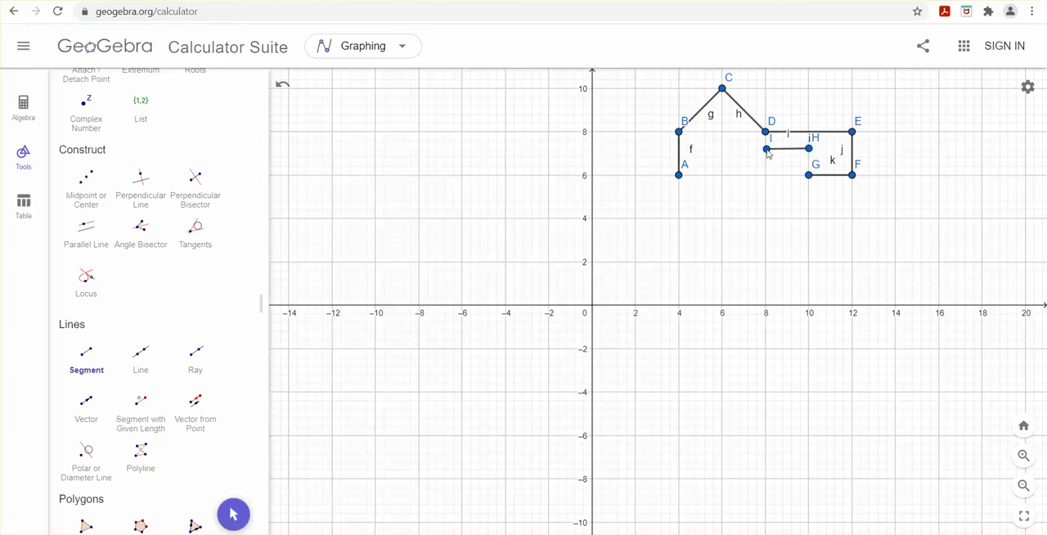
{"action": "left_click", "coordinate": [767, 151]}
{"action": "left_click", "coordinate": [767, 176]}
Step: Draw segments from (8, 6) through about (6.7, 6), (6.7, 7.1), (5.3, 7.1) and (5.3, 6), closing at (4, 6)
{"action": "left_click", "coordinate": [766, 176]}
{"action": "left_click", "coordinate": [738, 176]}
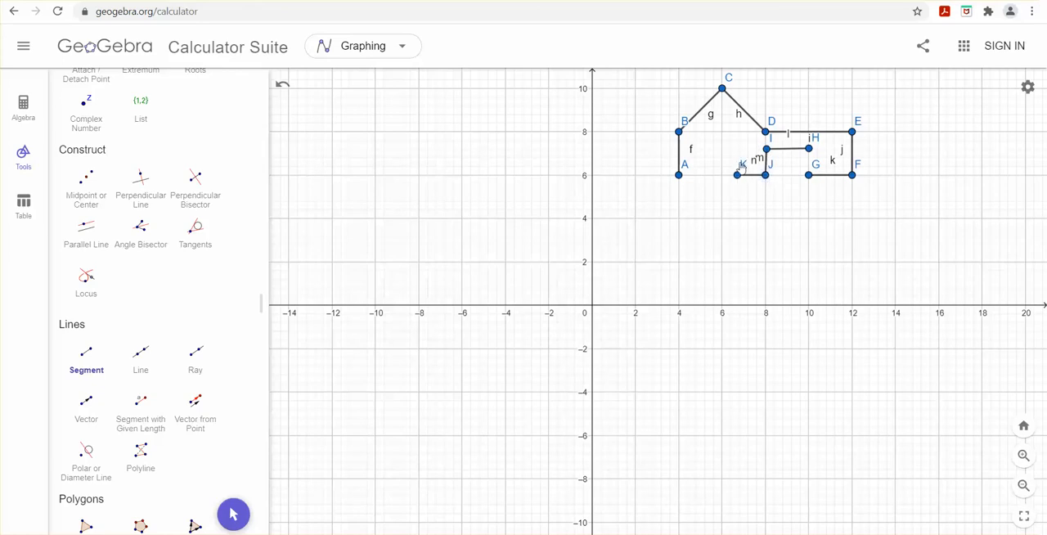
{"action": "left_click", "coordinate": [738, 175]}
{"action": "left_click", "coordinate": [737, 150]}
{"action": "left_click", "coordinate": [706, 151]}
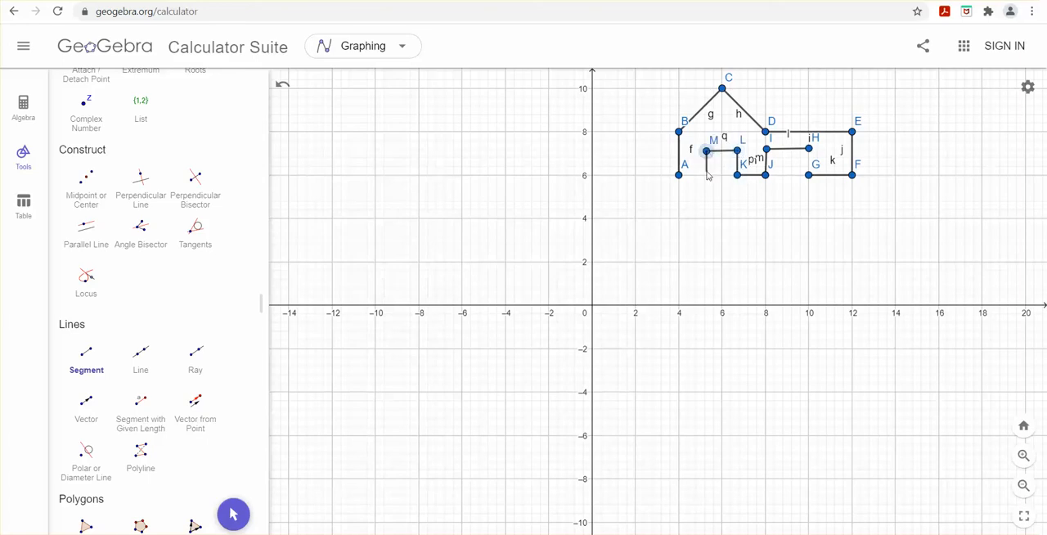
{"action": "left_click", "coordinate": [707, 175]}
{"action": "left_click", "coordinate": [678, 175]}
Step: Draw a horizontal segment inside the gable from about (5.2, 8.2) to (6.8, 8.2)
{"action": "left_click", "coordinate": [704, 129]}
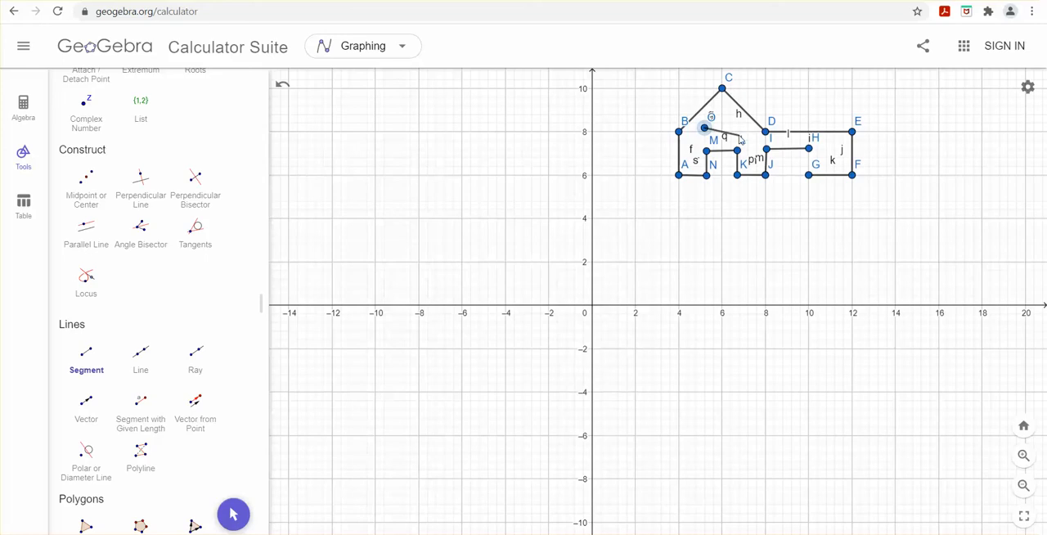
{"action": "left_click", "coordinate": [740, 127]}
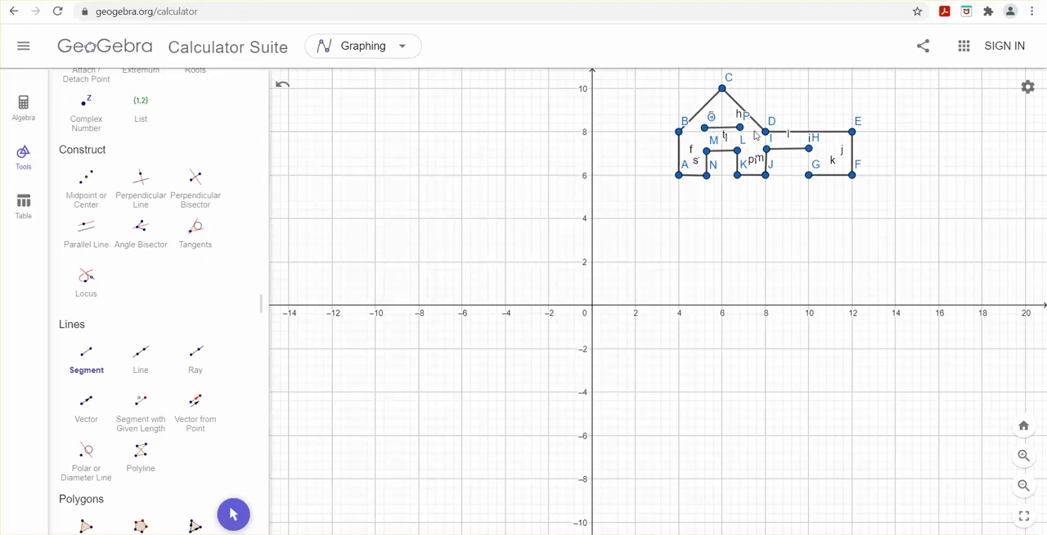
Step: Delete the two end points of the short horizontal segment inside the gable, removing the segment with them
{"action": "scroll", "coordinate": [145, 171], "scroll_direction": "up", "scroll_amount": 6}
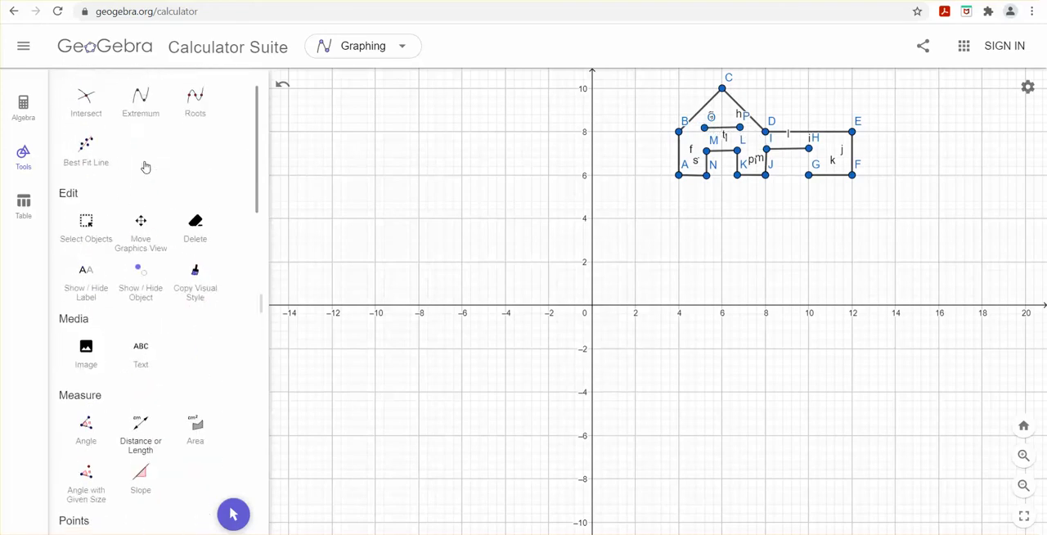
{"action": "scroll", "coordinate": [145, 167], "scroll_direction": "up", "scroll_amount": 2}
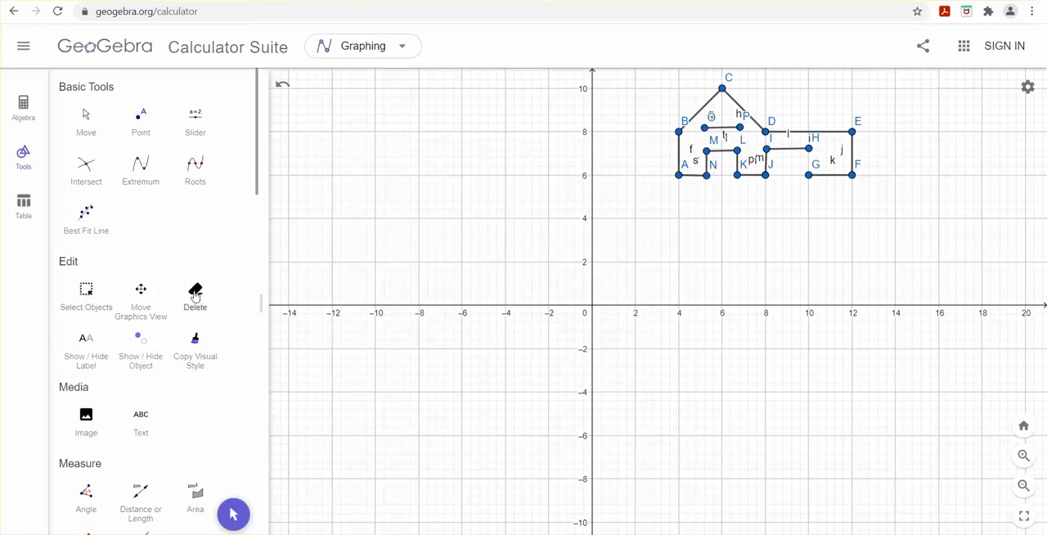
{"action": "left_click", "coordinate": [195, 296]}
{"action": "left_click", "coordinate": [704, 129]}
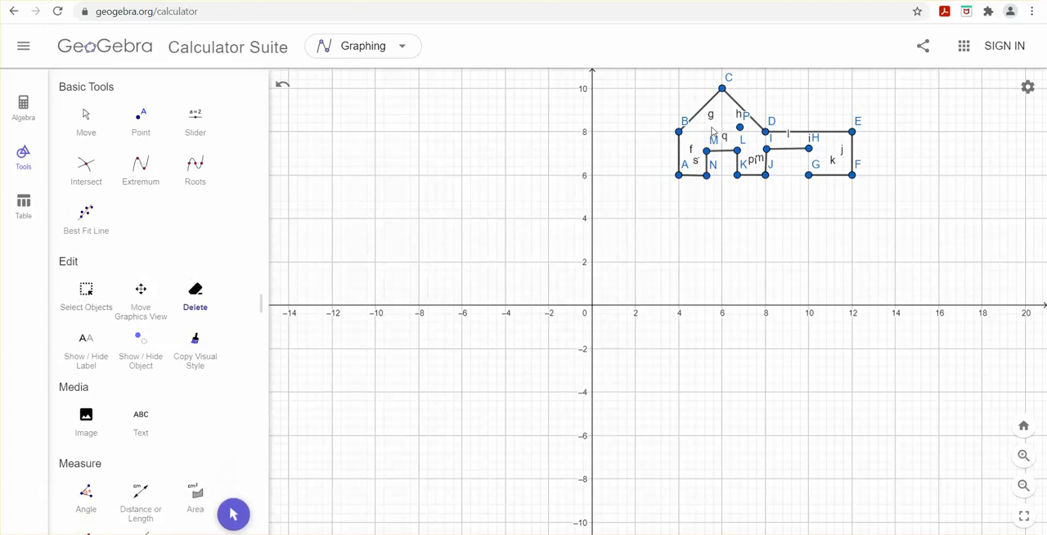
{"action": "left_click", "coordinate": [741, 128]}
Step: Delete points H to N along the lower edge and door openings, together with their attached segments
{"action": "left_click", "coordinate": [22, 106]}
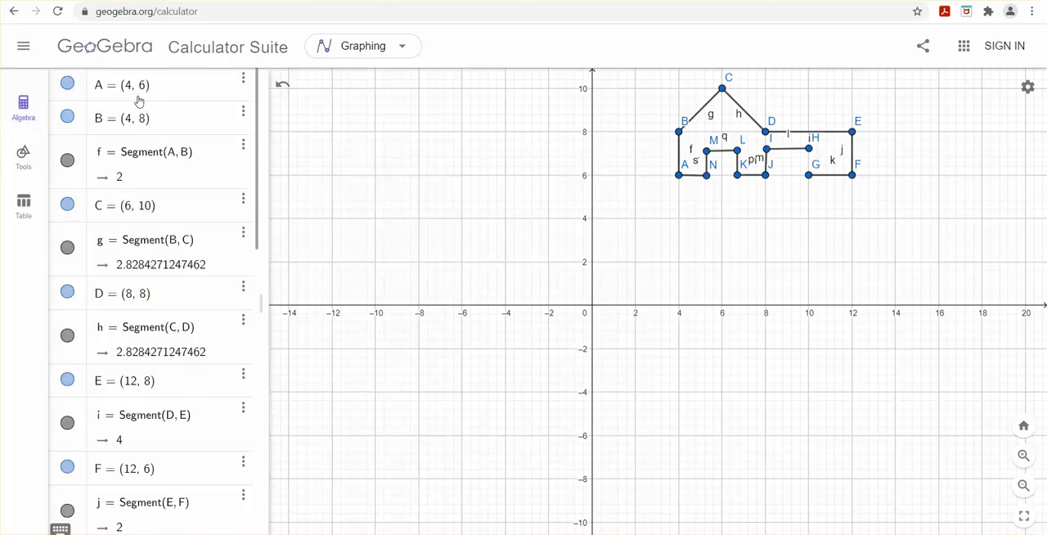
{"action": "scroll", "coordinate": [150, 282], "scroll_direction": "down", "scroll_amount": 5}
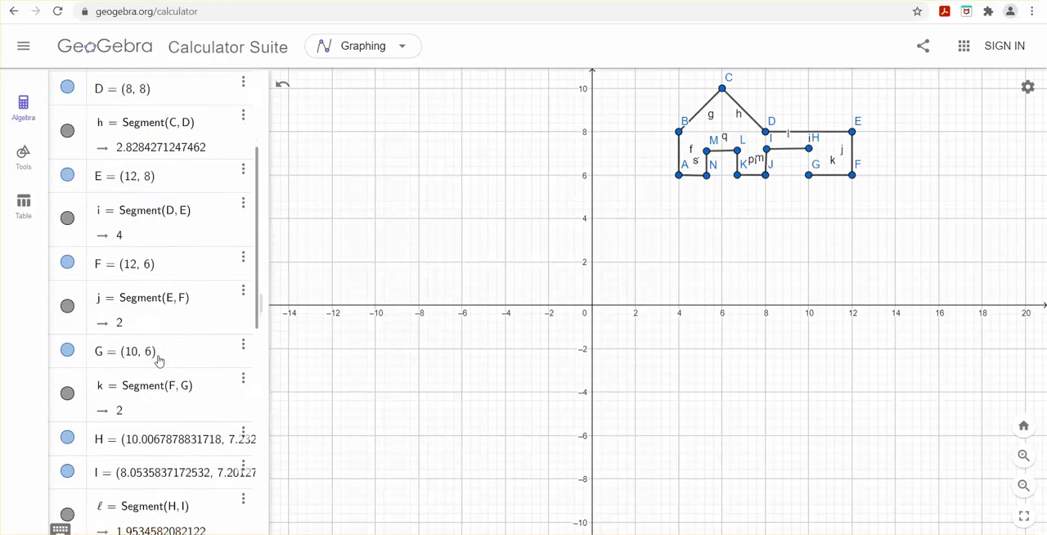
{"action": "scroll", "coordinate": [167, 354], "scroll_direction": "down", "scroll_amount": 3}
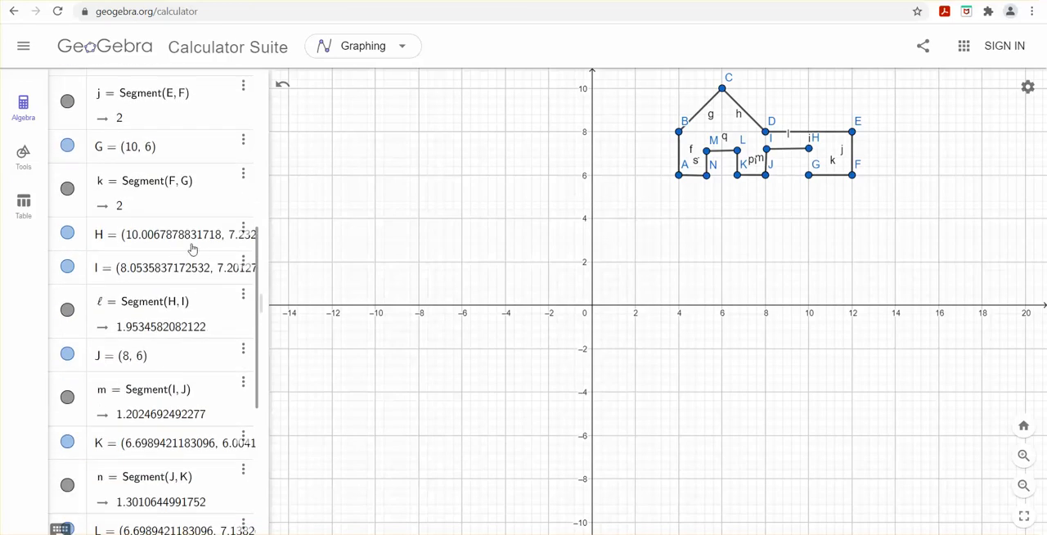
{"action": "scroll", "coordinate": [137, 375], "scroll_direction": "up", "scroll_amount": 9}
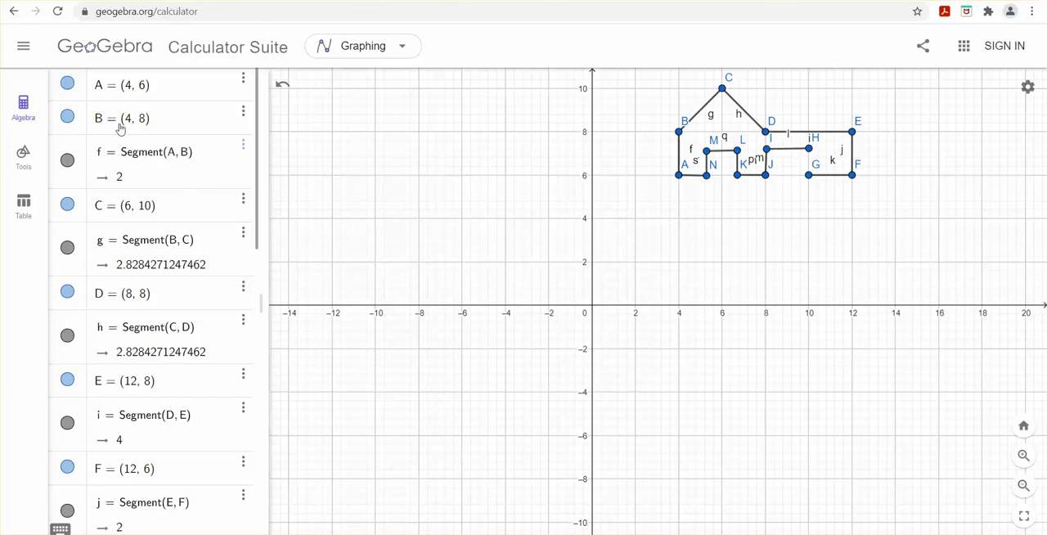
{"action": "left_click", "coordinate": [24, 155]}
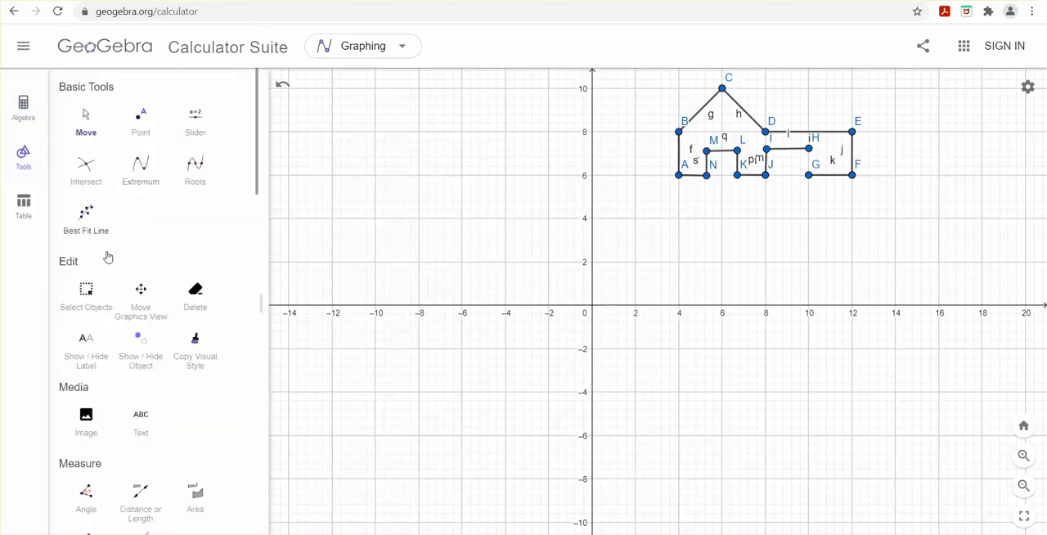
{"action": "left_click", "coordinate": [194, 294]}
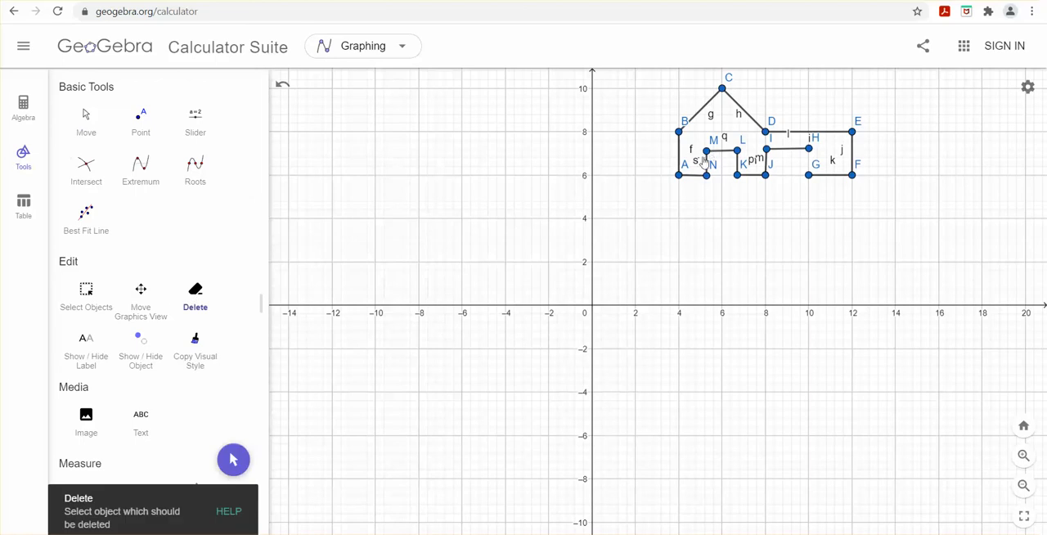
{"action": "left_click", "coordinate": [706, 150]}
{"action": "left_click", "coordinate": [737, 150]}
{"action": "left_click", "coordinate": [707, 175]}
{"action": "left_click", "coordinate": [737, 175]}
{"action": "left_click", "coordinate": [767, 149]}
{"action": "left_click", "coordinate": [809, 148]}
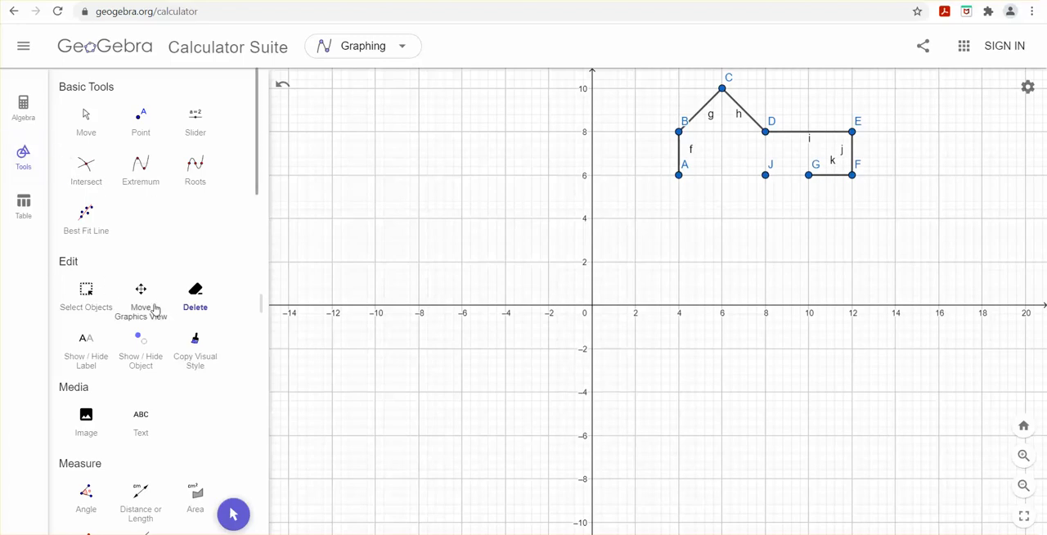
{"action": "left_click", "coordinate": [765, 176]}
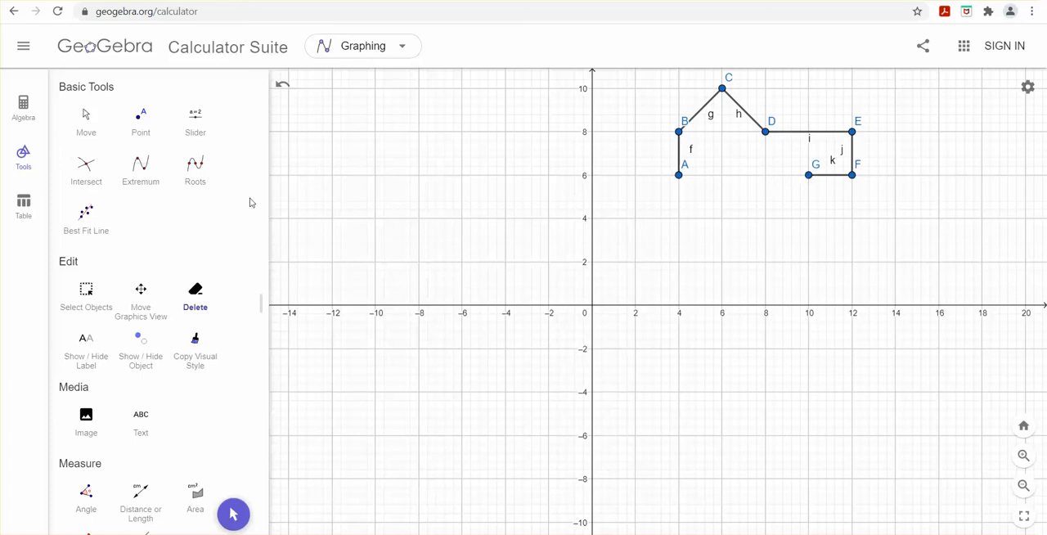
Step: Draw a segment from (10, 6) to (6, 6) and another from there up to about (6, 7.2)
{"action": "scroll", "coordinate": [142, 232], "scroll_direction": "down", "scroll_amount": 10}
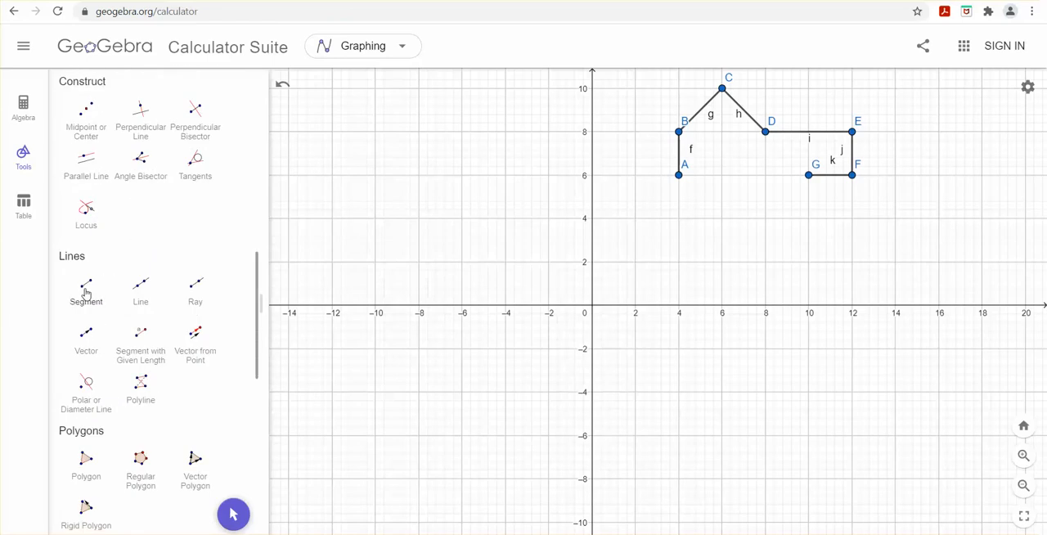
{"action": "left_click", "coordinate": [86, 287]}
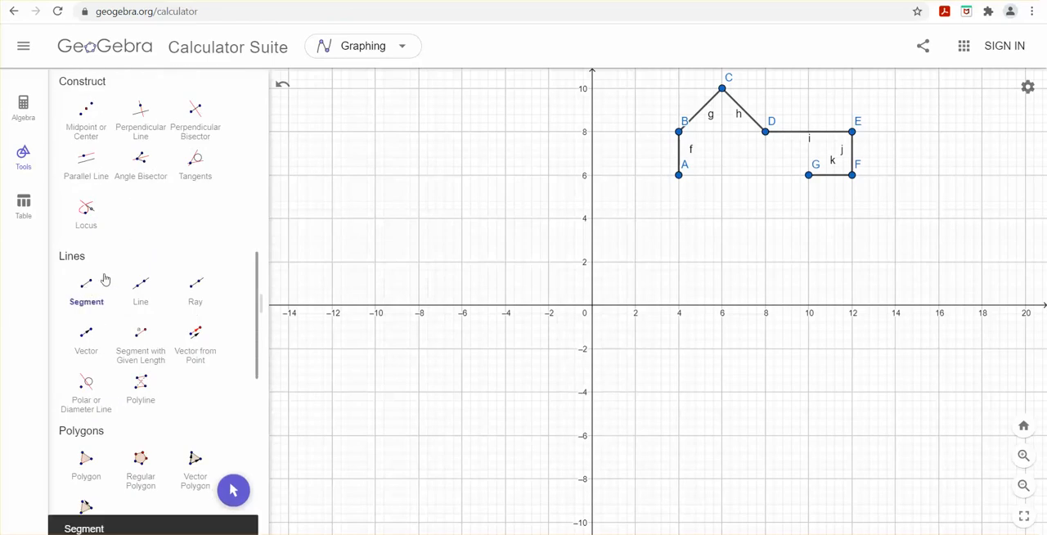
{"action": "left_click", "coordinate": [809, 177]}
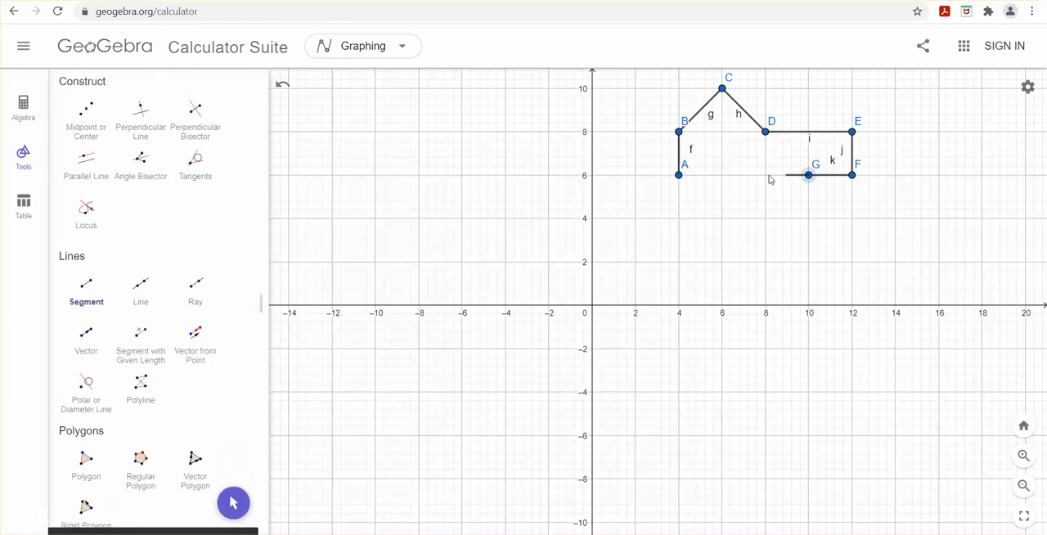
{"action": "left_click", "coordinate": [723, 176]}
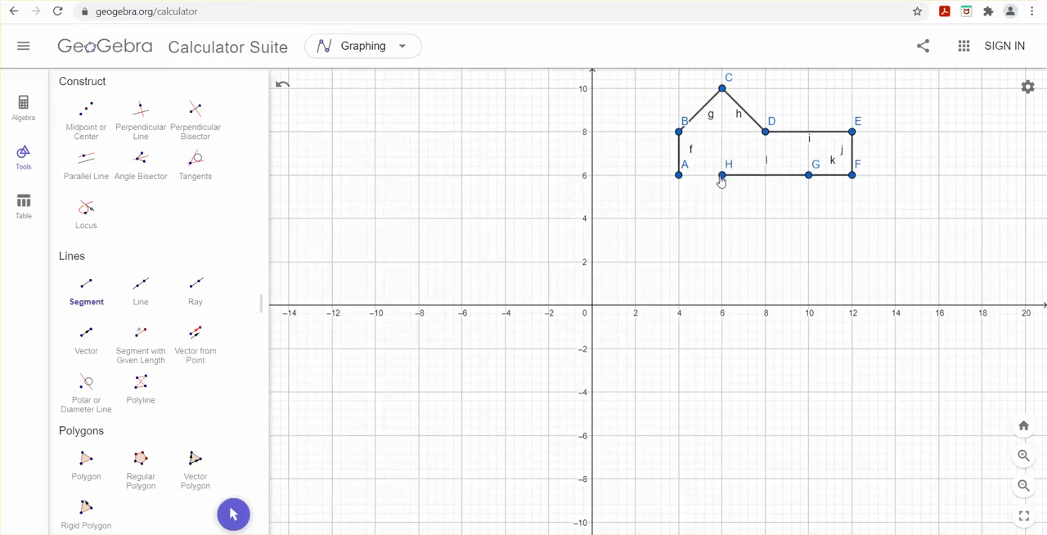
{"action": "left_click", "coordinate": [722, 176]}
{"action": "left_click", "coordinate": [721, 150]}
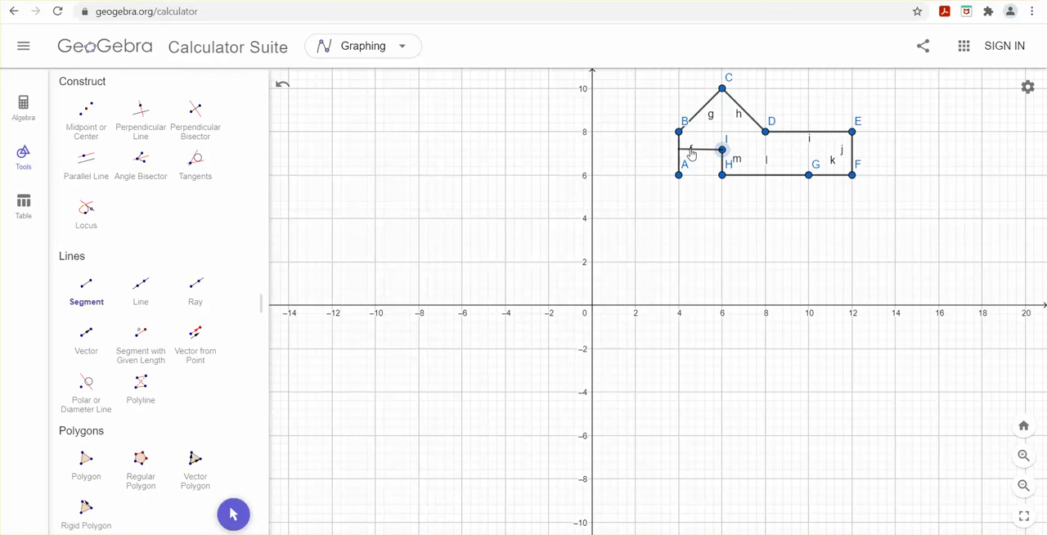
Step: Complete the door opening with segments to about (4.8, 7.2) and down to (4.8, 6), closing the outline at (4, 6)
{"action": "left_click", "coordinate": [696, 150]}
{"action": "left_click", "coordinate": [696, 150]}
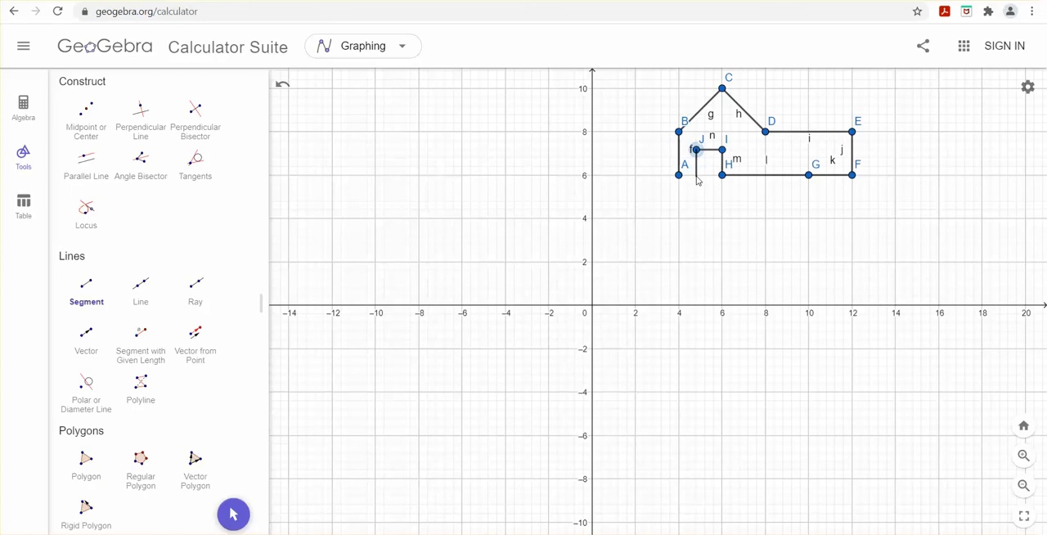
{"action": "left_click", "coordinate": [696, 175]}
{"action": "left_click", "coordinate": [679, 175]}
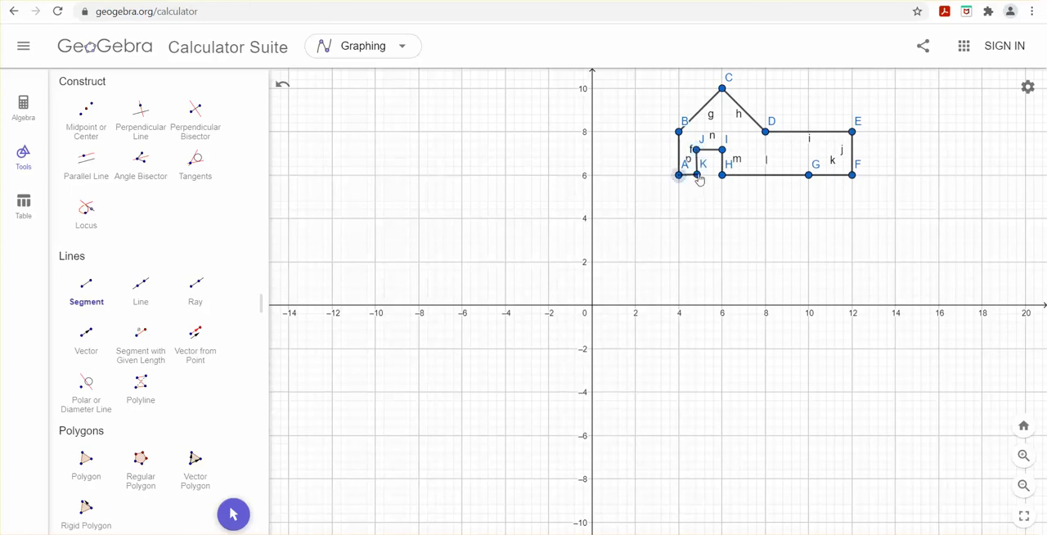
{"action": "left_click", "coordinate": [697, 175]}
{"action": "scroll", "coordinate": [748, 299], "scroll_direction": "up", "scroll_amount": 2}
{"action": "scroll", "coordinate": [752, 304], "scroll_direction": "down", "scroll_amount": 6}
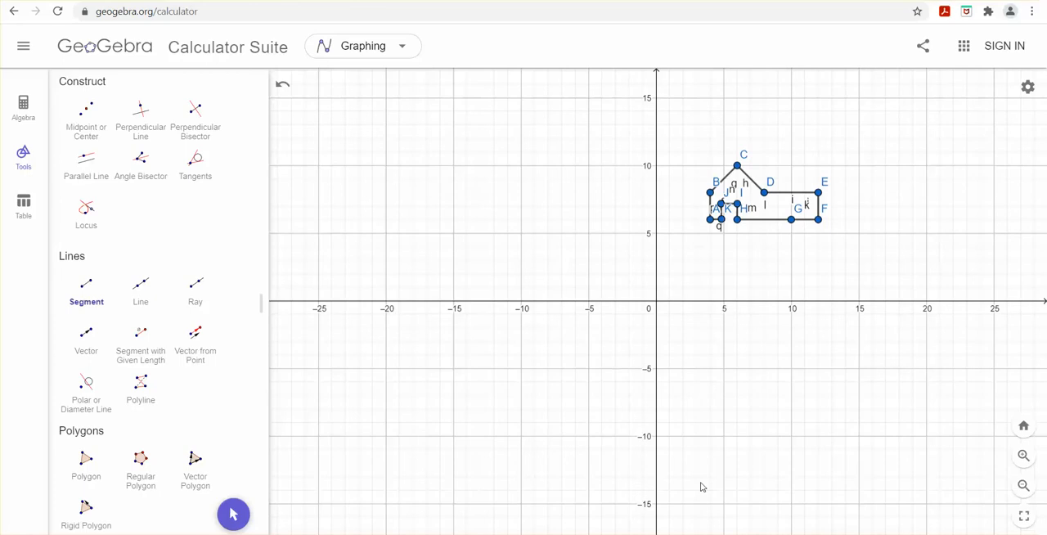
{"action": "scroll", "coordinate": [718, 372], "scroll_direction": "up", "scroll_amount": 3}
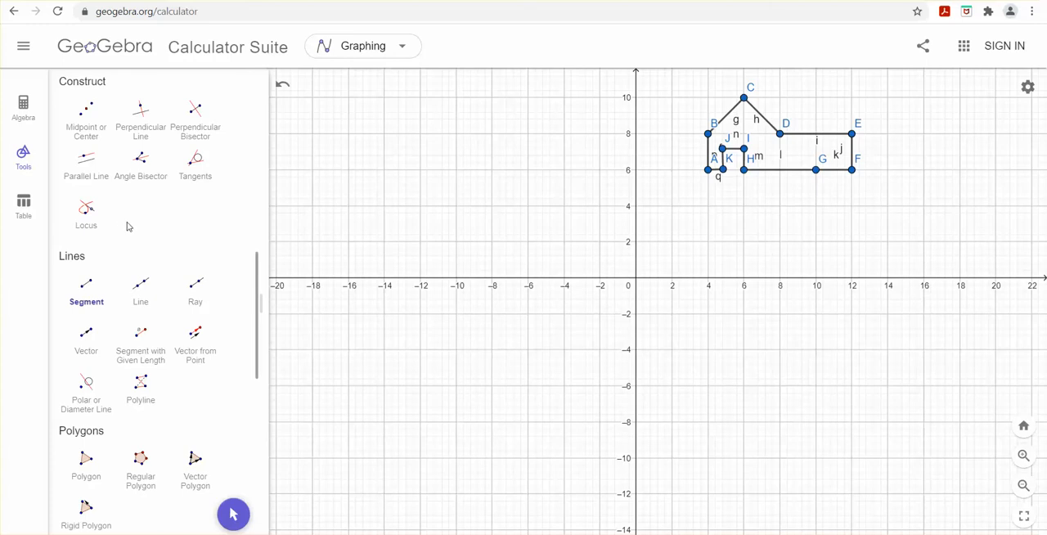
{"action": "scroll", "coordinate": [127, 226], "scroll_direction": "down", "scroll_amount": 3}
{"action": "scroll", "coordinate": [126, 227], "scroll_direction": "up", "scroll_amount": 5}
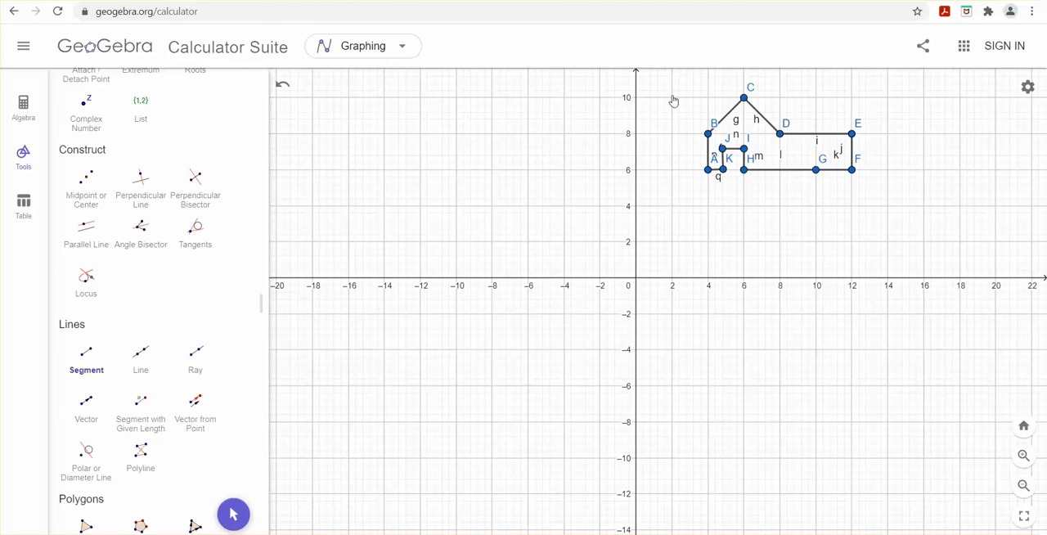
{"action": "scroll", "coordinate": [129, 189], "scroll_direction": "up", "scroll_amount": 2}
{"action": "scroll", "coordinate": [135, 184], "scroll_direction": "up", "scroll_amount": 12}
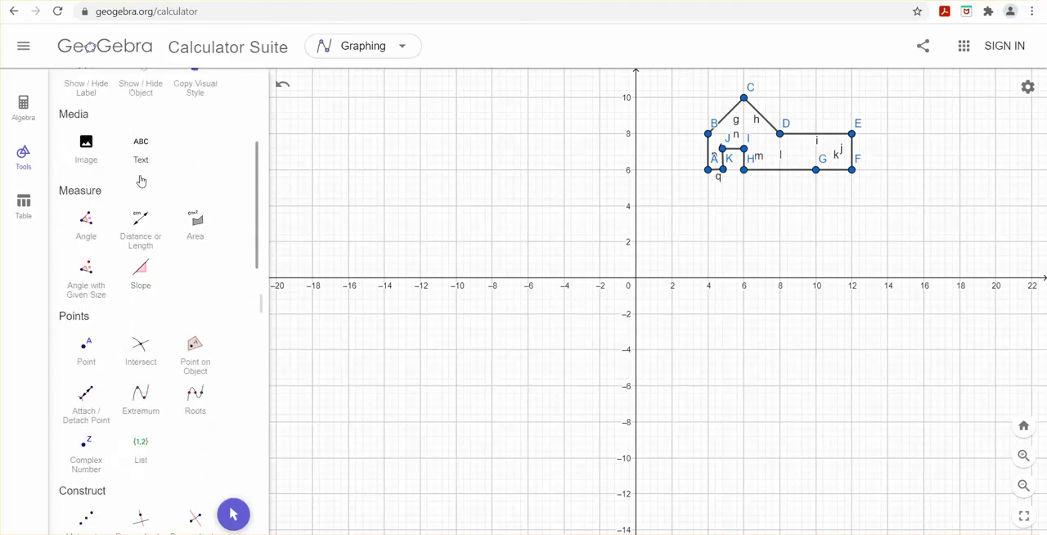
{"action": "scroll", "coordinate": [153, 216], "scroll_direction": "down", "scroll_amount": 2}
{"action": "scroll", "coordinate": [152, 219], "scroll_direction": "down", "scroll_amount": 2}
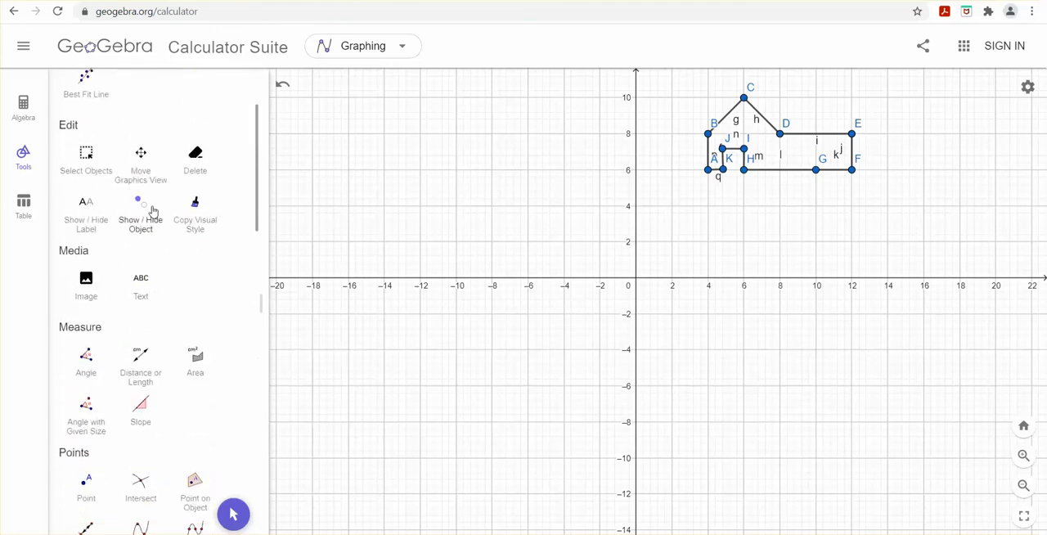
{"action": "scroll", "coordinate": [153, 211], "scroll_direction": "down", "scroll_amount": 20}
{"action": "scroll", "coordinate": [152, 212], "scroll_direction": "down", "scroll_amount": 12}
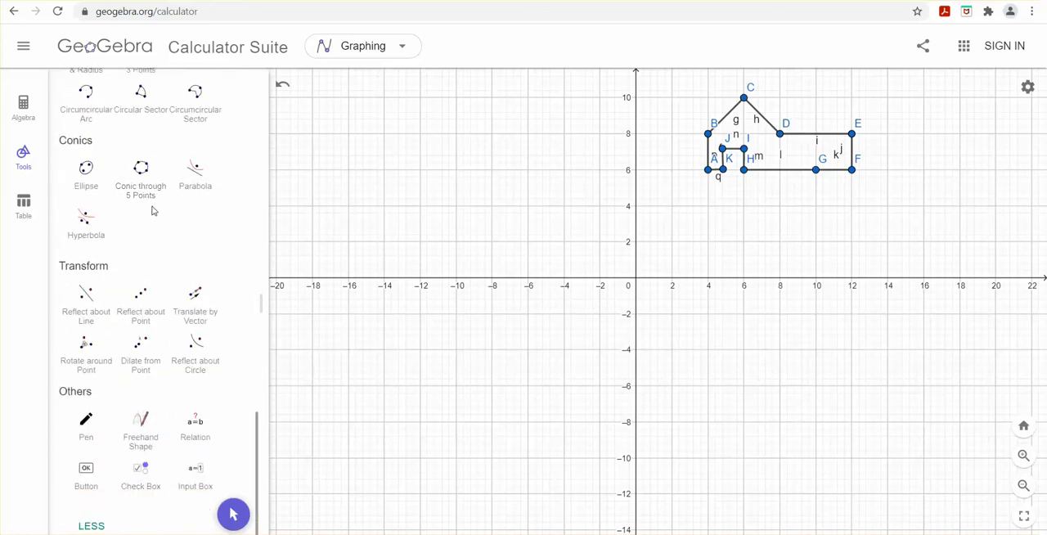
Step: Hide the label of point A at (4, 6) and show it again
{"action": "scroll", "coordinate": [152, 212], "scroll_direction": "up", "scroll_amount": 20}
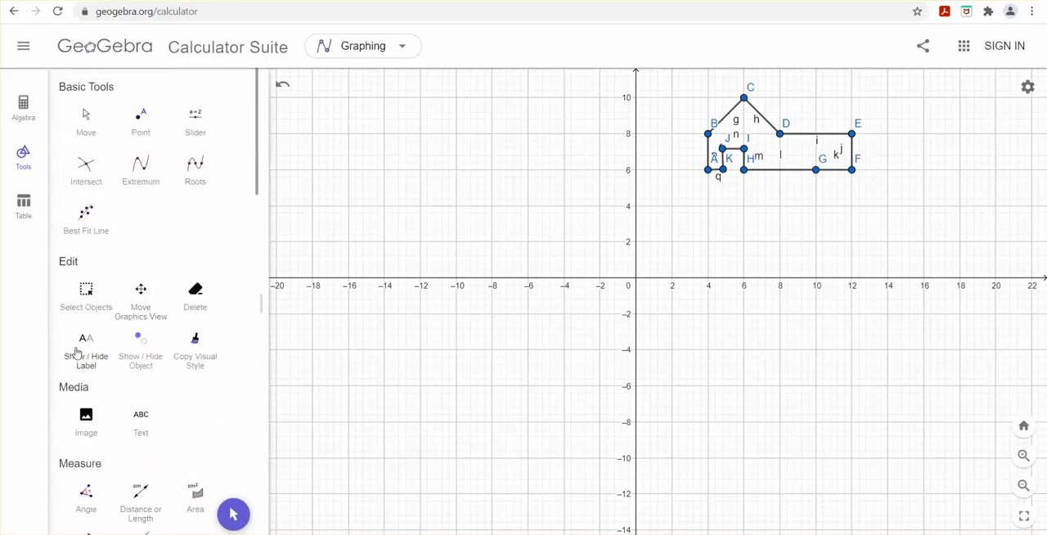
{"action": "left_click", "coordinate": [88, 355]}
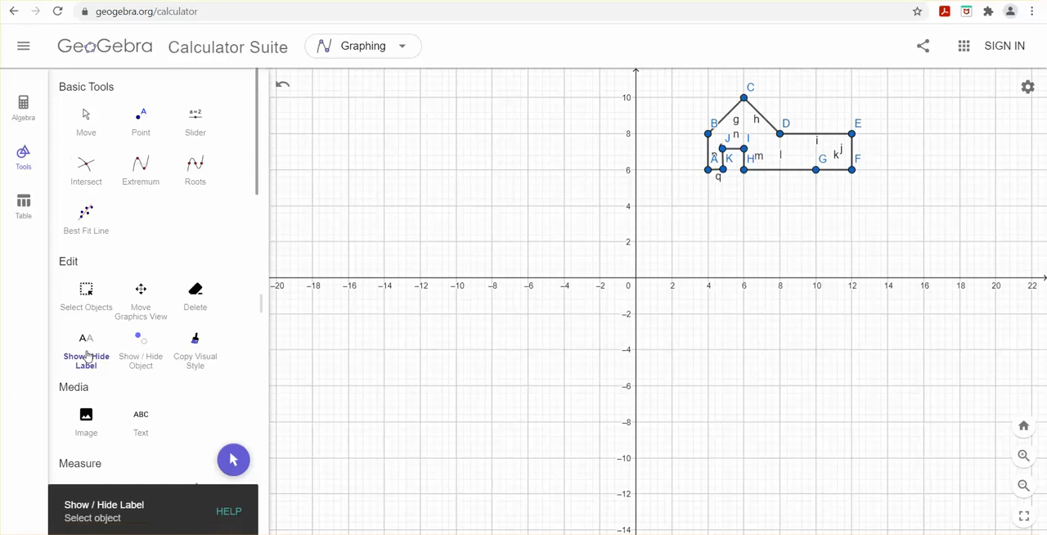
{"action": "left_click", "coordinate": [709, 169]}
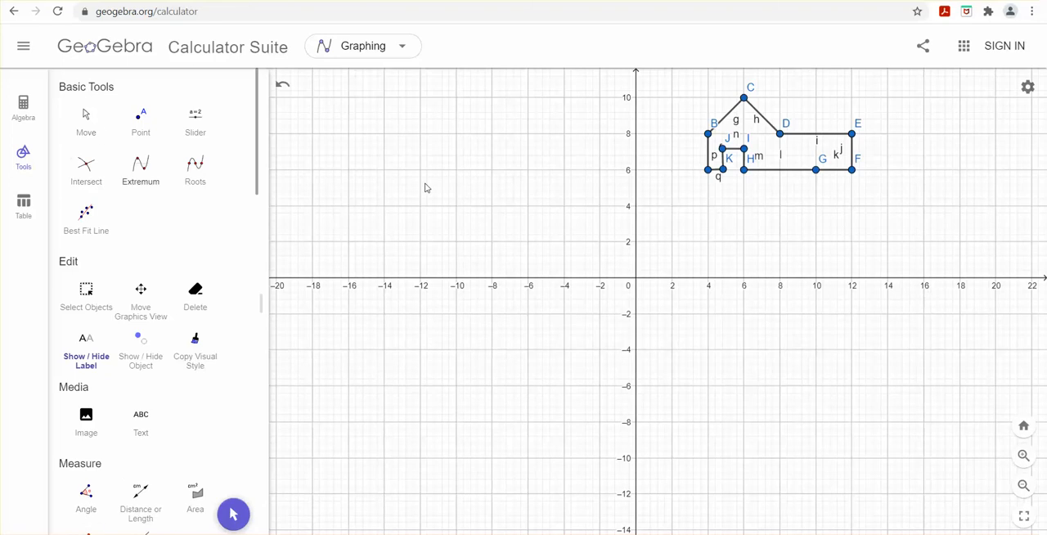
{"action": "scroll", "coordinate": [136, 281], "scroll_direction": "down", "scroll_amount": 2}
{"action": "scroll", "coordinate": [136, 281], "scroll_direction": "up", "scroll_amount": 1}
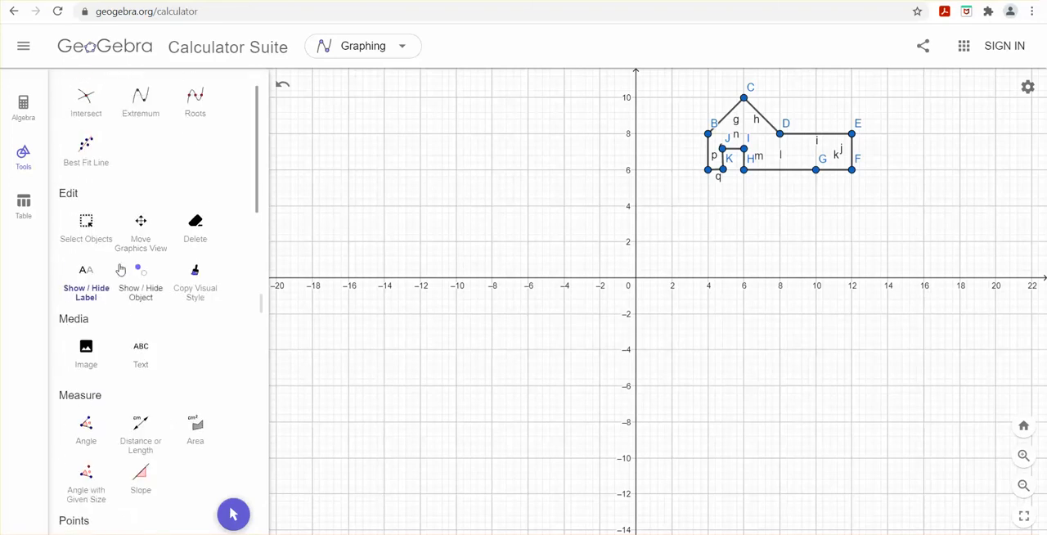
{"action": "left_click", "coordinate": [87, 277]}
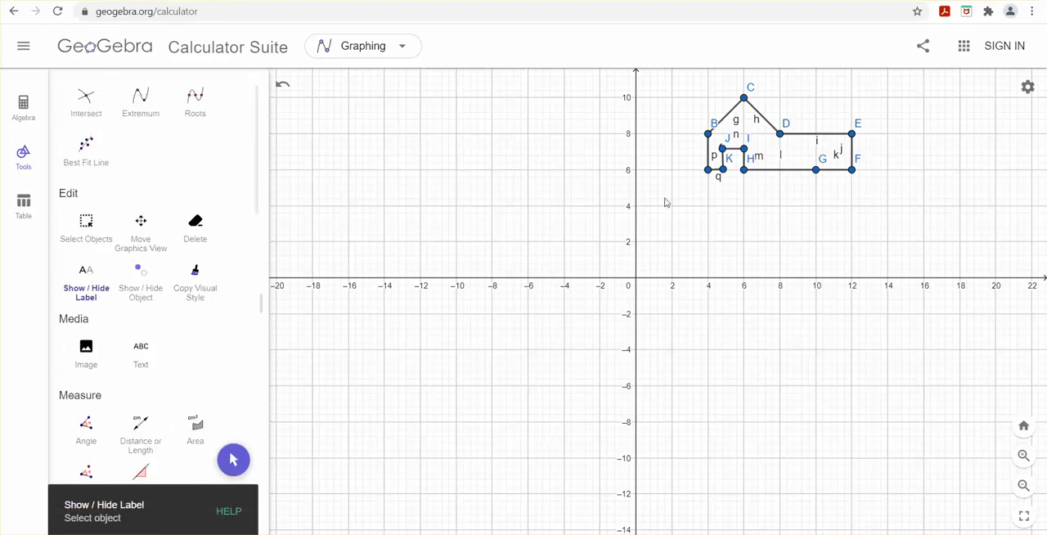
{"action": "left_click", "coordinate": [708, 171]}
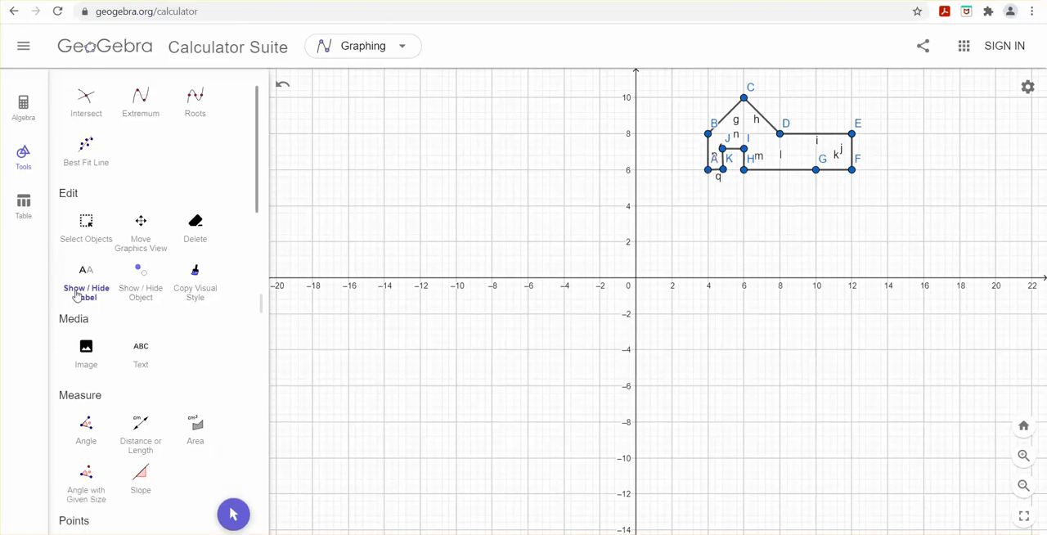
Step: Review the coordinates of the house's points and the lengths of its segments in the algebra list
{"action": "left_click", "coordinate": [31, 118]}
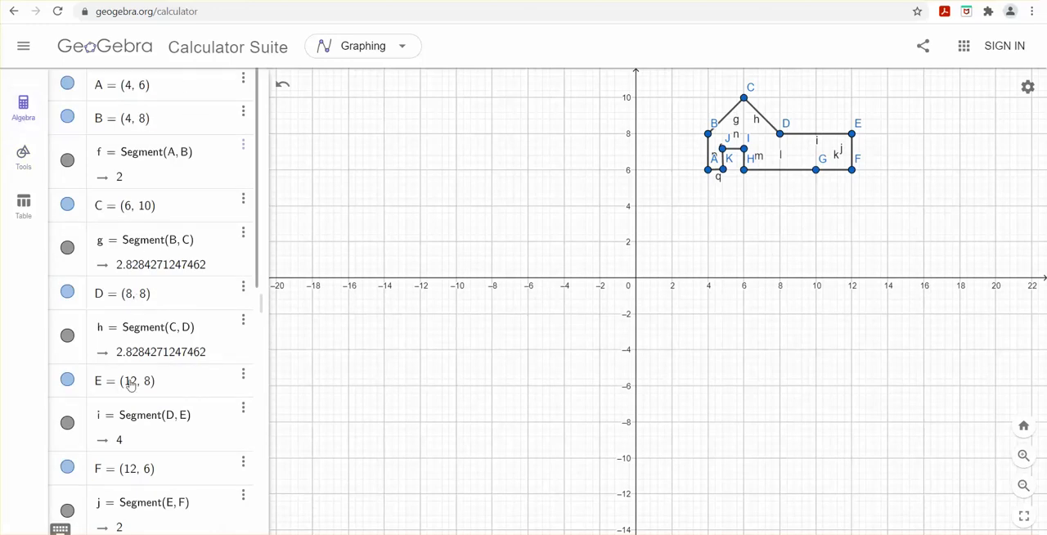
{"action": "scroll", "coordinate": [130, 422], "scroll_direction": "down", "scroll_amount": 1}
{"action": "scroll", "coordinate": [140, 409], "scroll_direction": "down", "scroll_amount": 2}
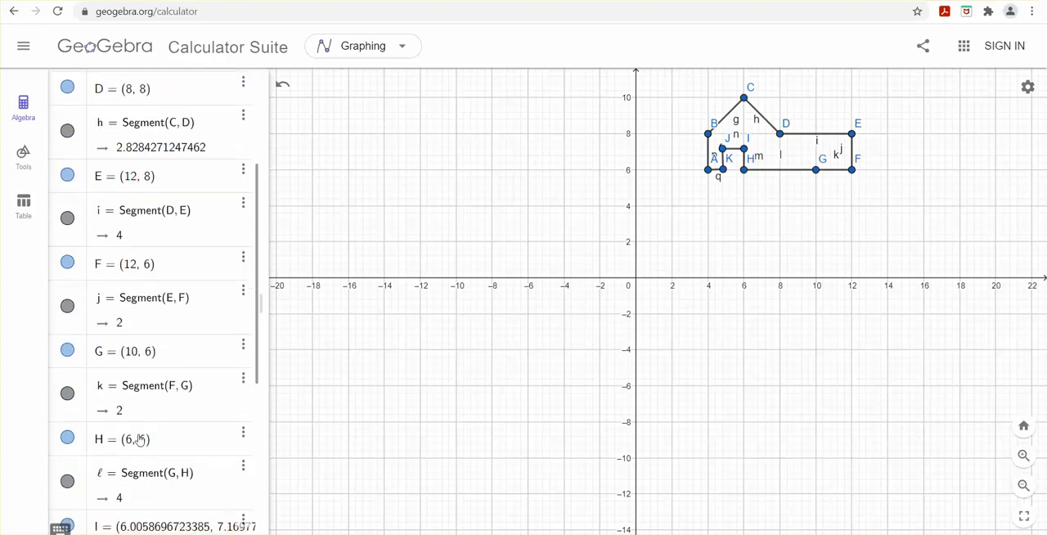
{"action": "scroll", "coordinate": [139, 440], "scroll_direction": "down", "scroll_amount": 2}
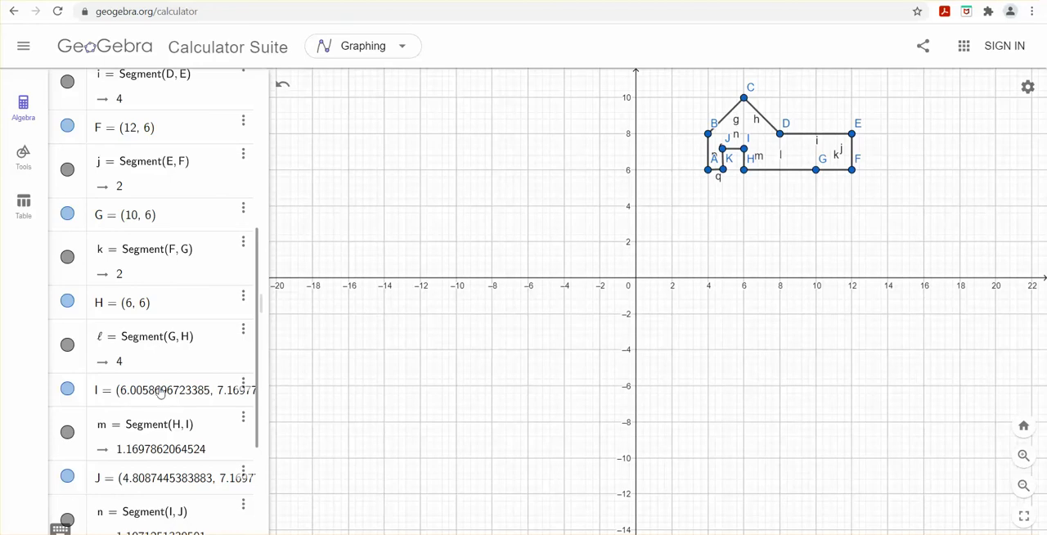
{"action": "scroll", "coordinate": [157, 458], "scroll_direction": "down", "scroll_amount": 2}
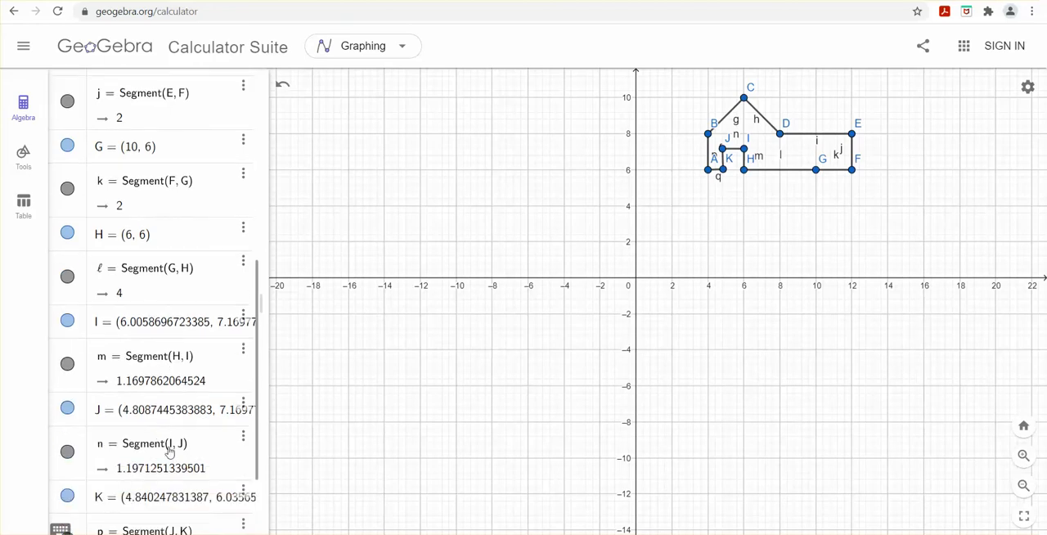
{"action": "scroll", "coordinate": [156, 448], "scroll_direction": "down", "scroll_amount": 2}
{"action": "scroll", "coordinate": [171, 431], "scroll_direction": "up", "scroll_amount": 6}
{"action": "scroll", "coordinate": [117, 150], "scroll_direction": "up", "scroll_amount": 3}
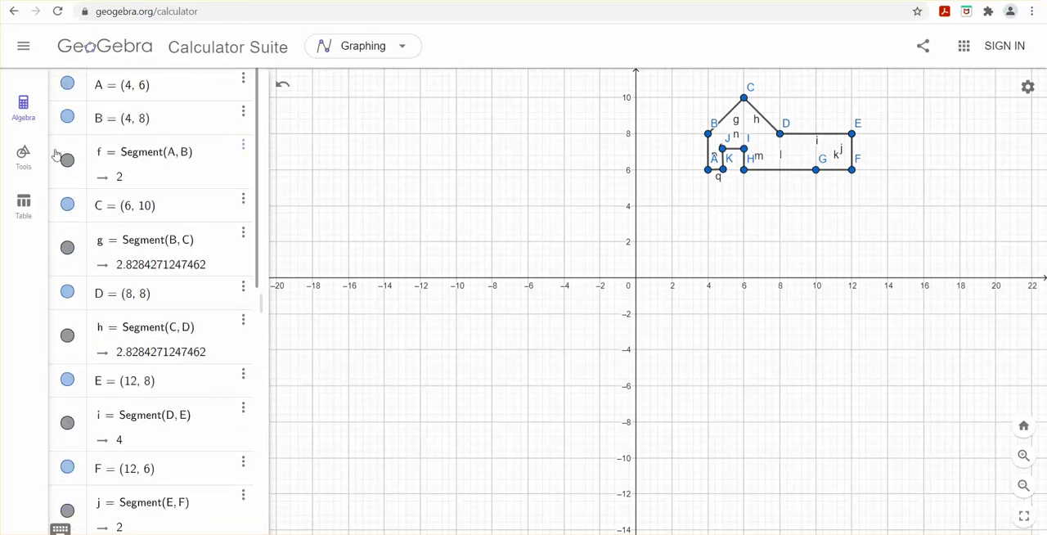
Step: Set the coordinates of point I, the door opening's upper corner above H, to (6, 7)
{"action": "left_click", "coordinate": [21, 155]}
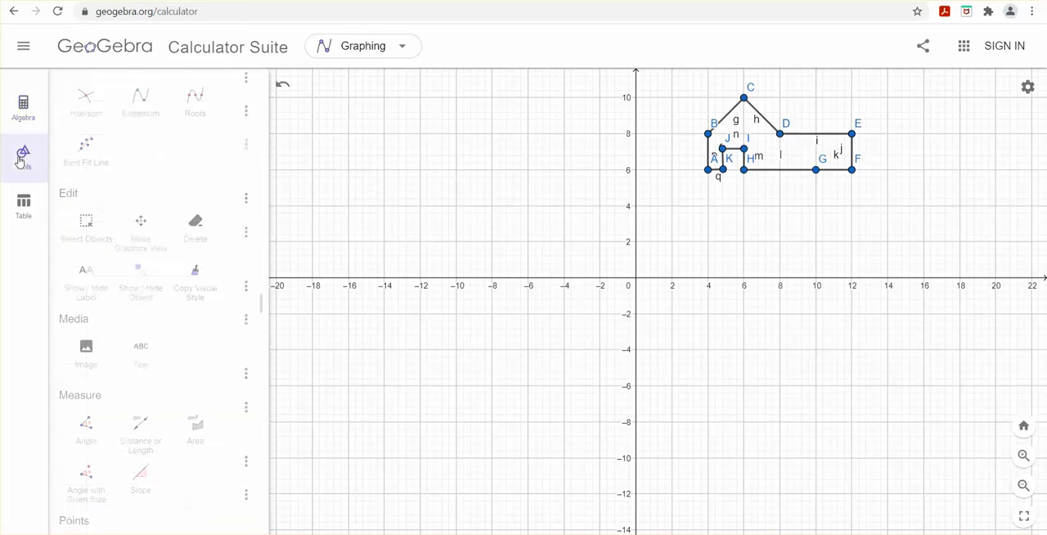
{"action": "left_click", "coordinate": [23, 106]}
{"action": "scroll", "coordinate": [164, 389], "scroll_direction": "down", "scroll_amount": 4}
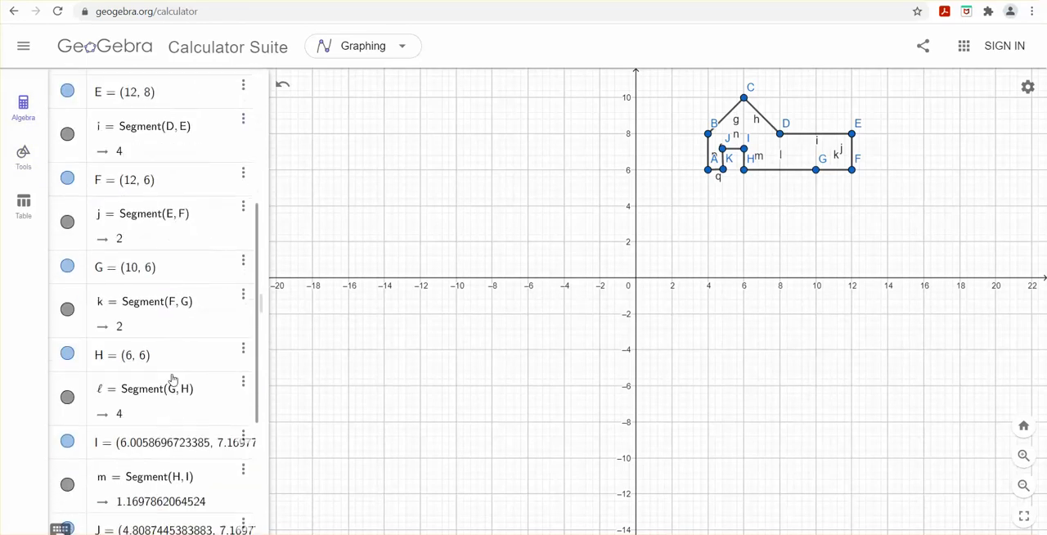
{"action": "scroll", "coordinate": [162, 367], "scroll_direction": "down", "scroll_amount": 1}
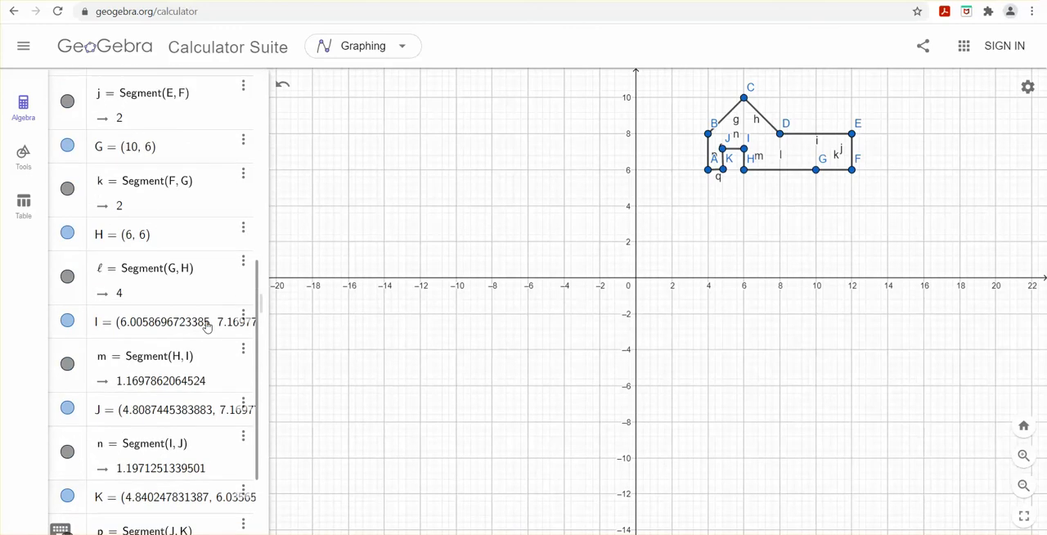
{"action": "left_click", "coordinate": [160, 324]}
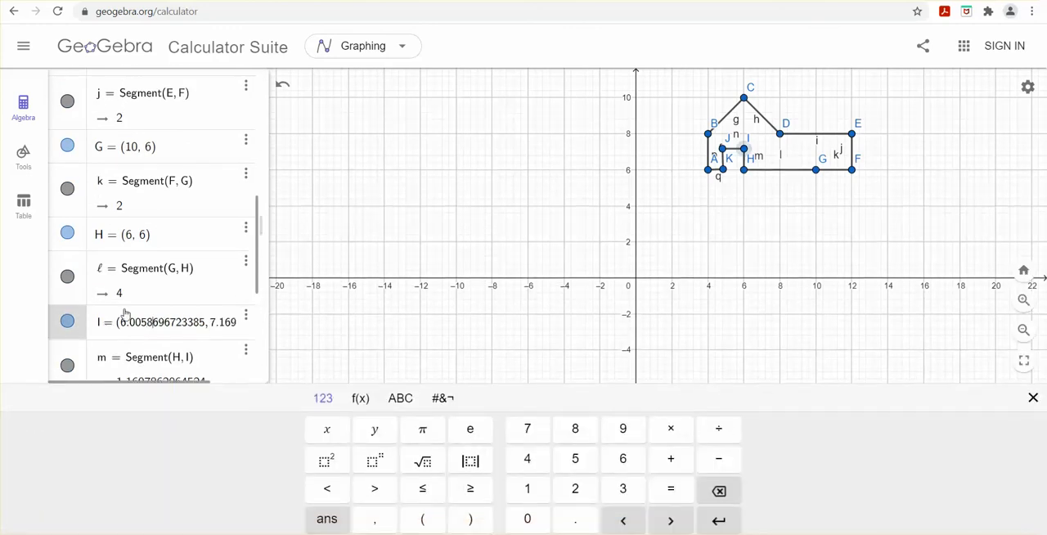
{"action": "left_click_drag", "start_coordinate": [242, 321], "coordinate": [155, 330]}
{"action": "key", "text": "BackSpace"}
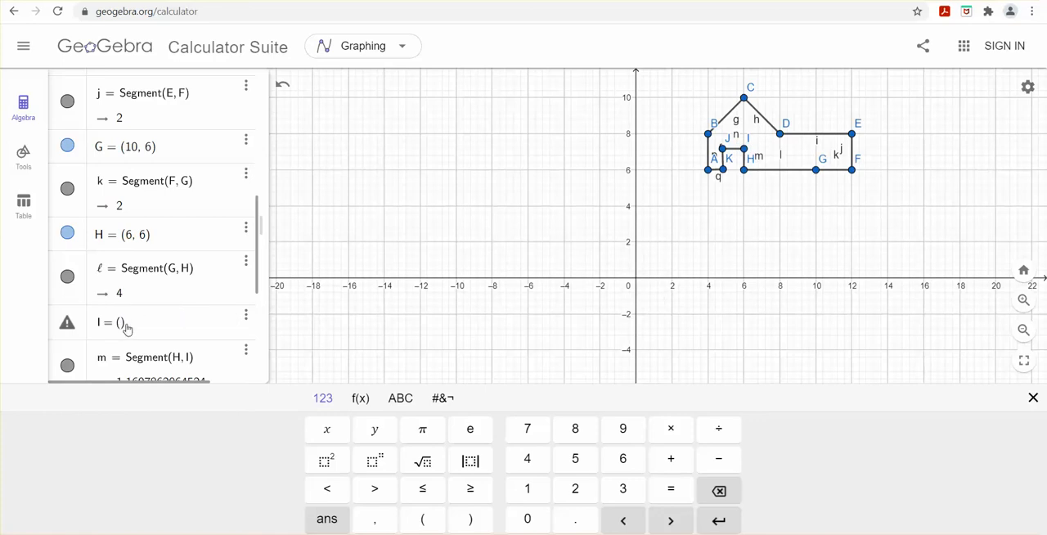
{"action": "type", "text": "6"}
{"action": "key", "text": "BackSpace"}
{"action": "type", "text": ")("}
{"action": "left_click", "coordinate": [134, 328]}
{"action": "left_click", "coordinate": [126, 325]}
{"action": "key", "text": "BackSpace"}
{"action": "key", "text": "BackSpace"}
{"action": "key", "text": "BackSpace"}
{"action": "key", "text": "BackSpace"}
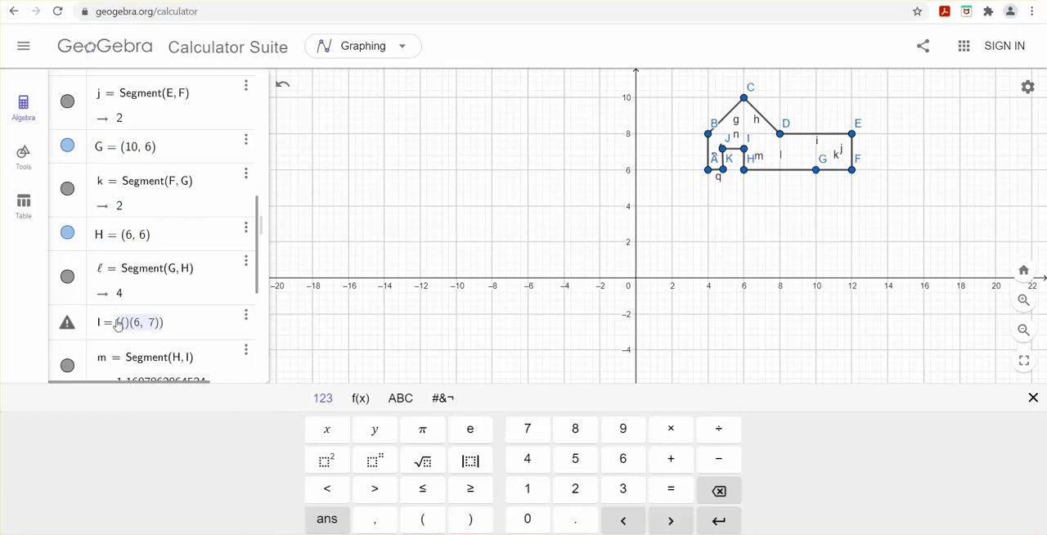
{"action": "type", "text": "("}
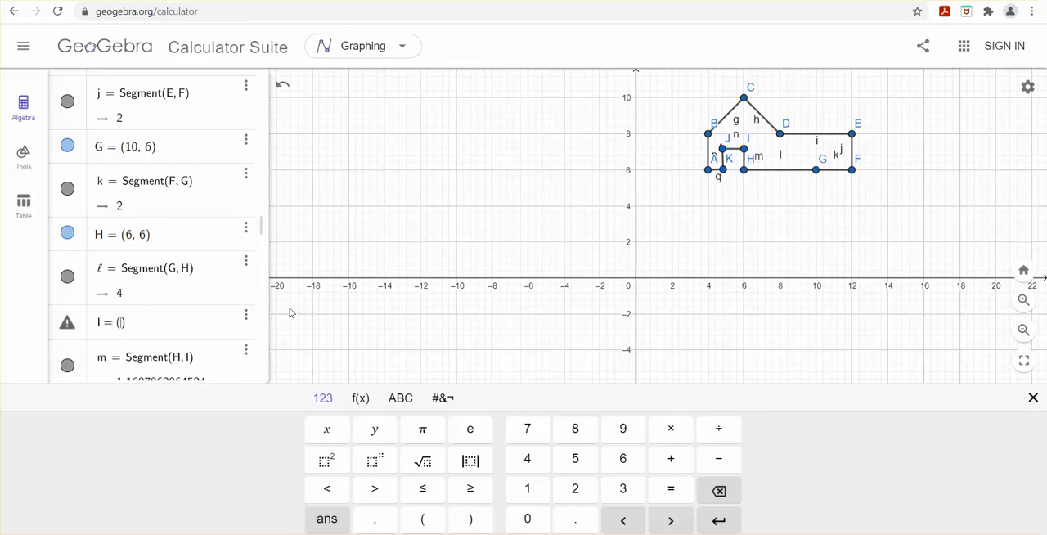
{"action": "type", "text": "6, 7"}
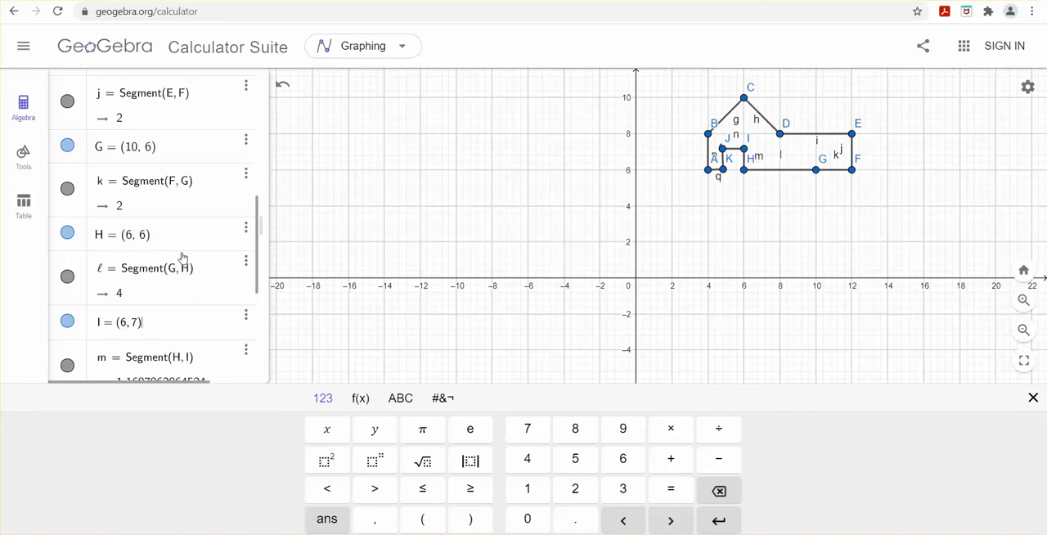
Step: Set the coordinates of point J, the door opening's other upper corner, to (5, 7)
{"action": "scroll", "coordinate": [166, 242], "scroll_direction": "down", "scroll_amount": 1}
{"action": "scroll", "coordinate": [167, 242], "scroll_direction": "down", "scroll_amount": 4}
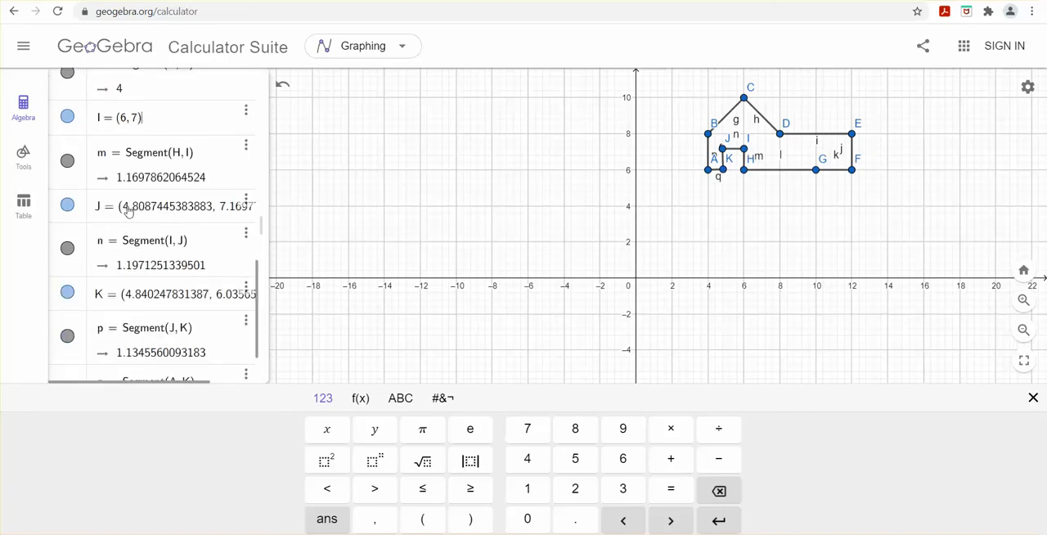
{"action": "left_click", "coordinate": [130, 211]}
{"action": "left_click_drag", "start_coordinate": [123, 210], "coordinate": [226, 213]}
{"action": "key", "text": "BackSpace"}
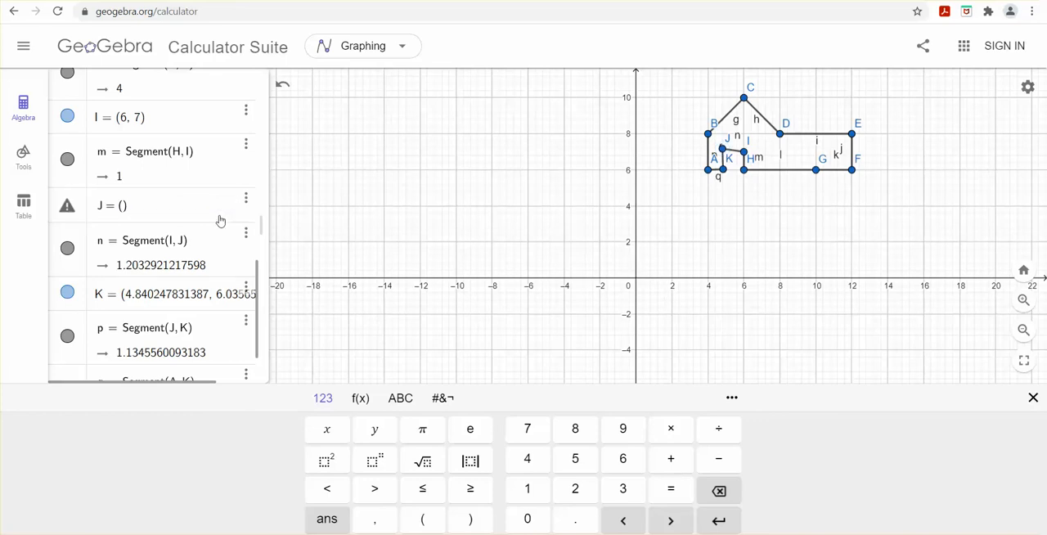
{"action": "left_click", "coordinate": [117, 210]}
{"action": "key", "text": "BackSpace"}
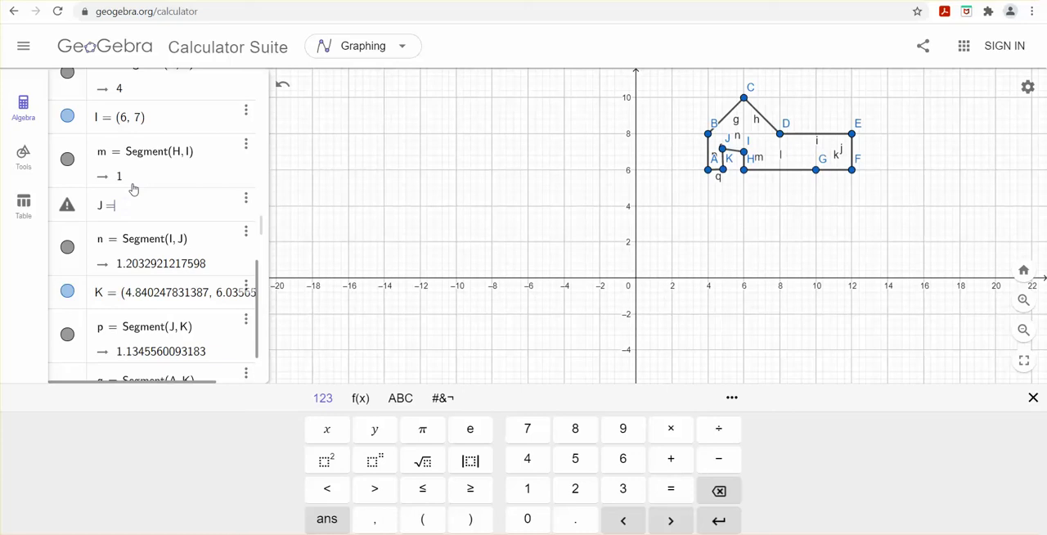
{"action": "type", "text": "(5,7"}
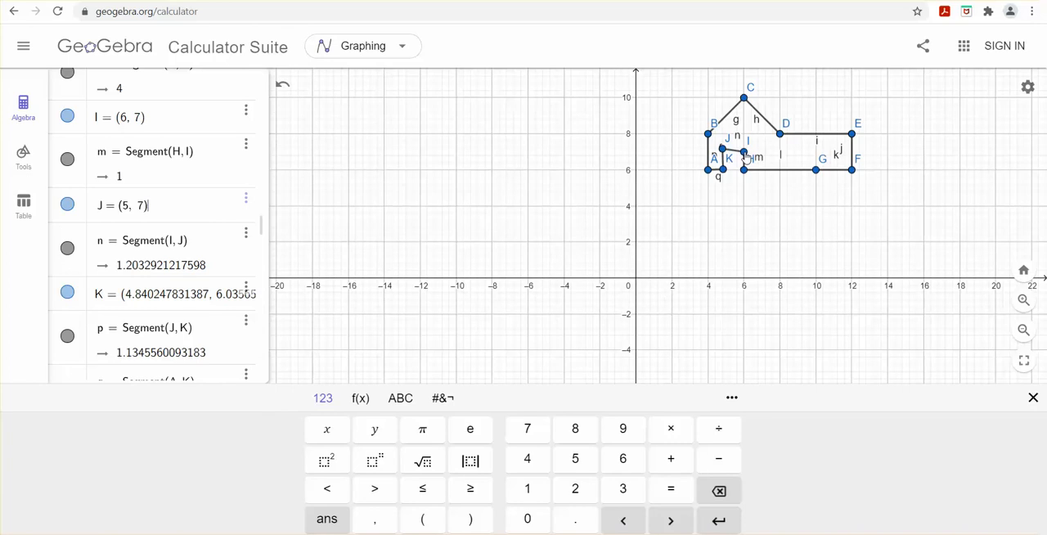
{"action": "key", "text": "Return"}
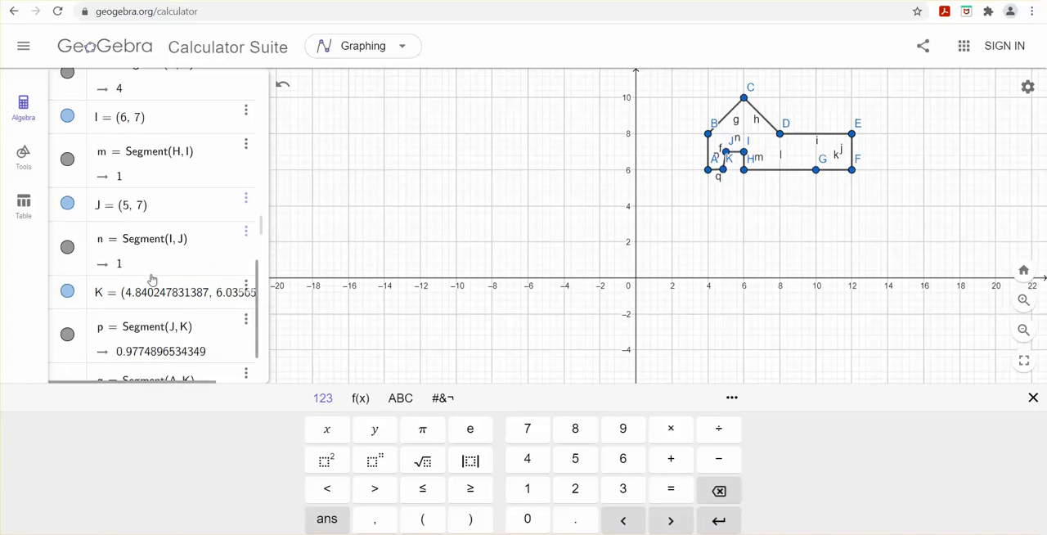
Step: Set the coordinates of point K, the door opening's lower corner nearest A, to (5, 6)
{"action": "left_click", "coordinate": [136, 299]}
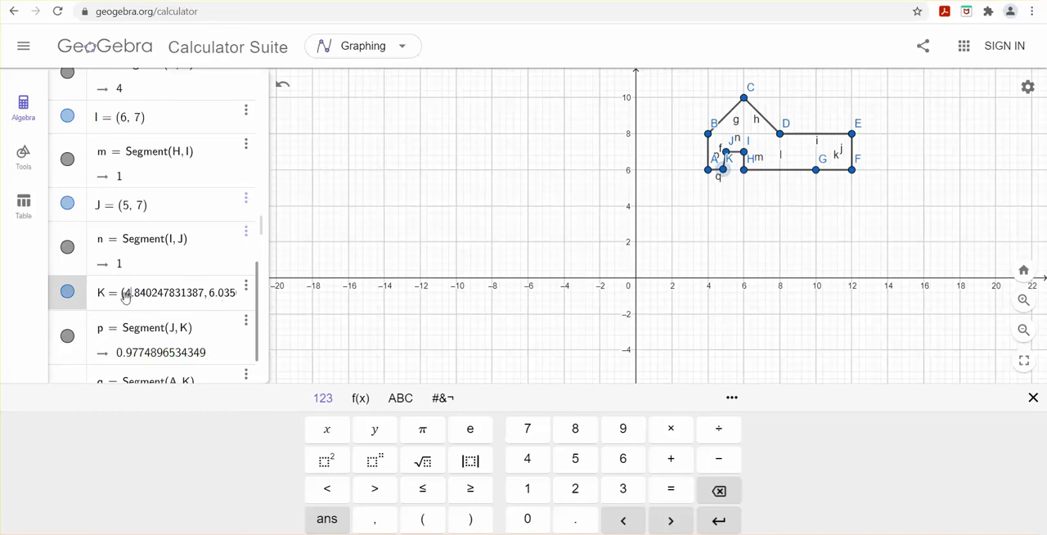
{"action": "triple_click", "coordinate": [124, 296]}
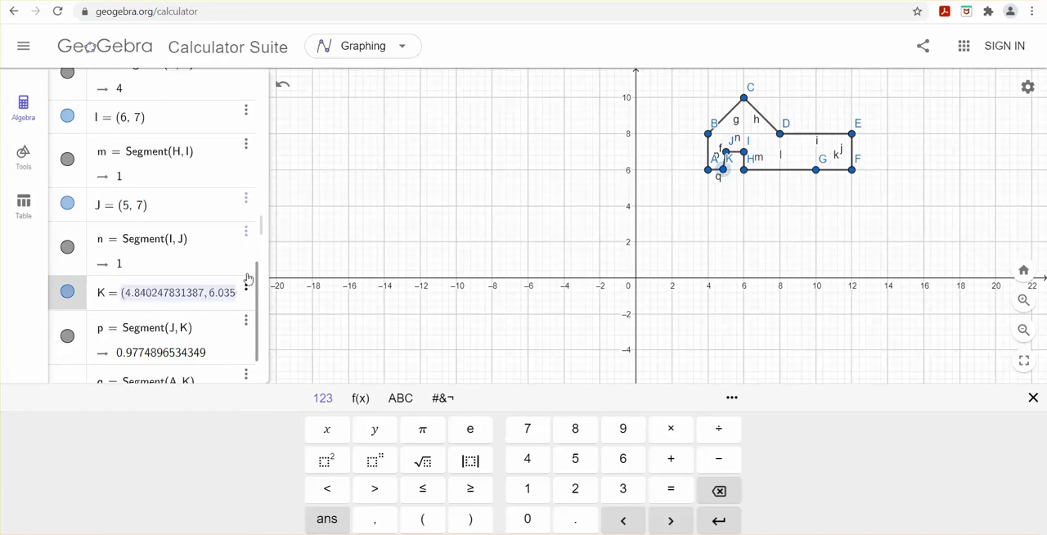
{"action": "type", "text": "("}
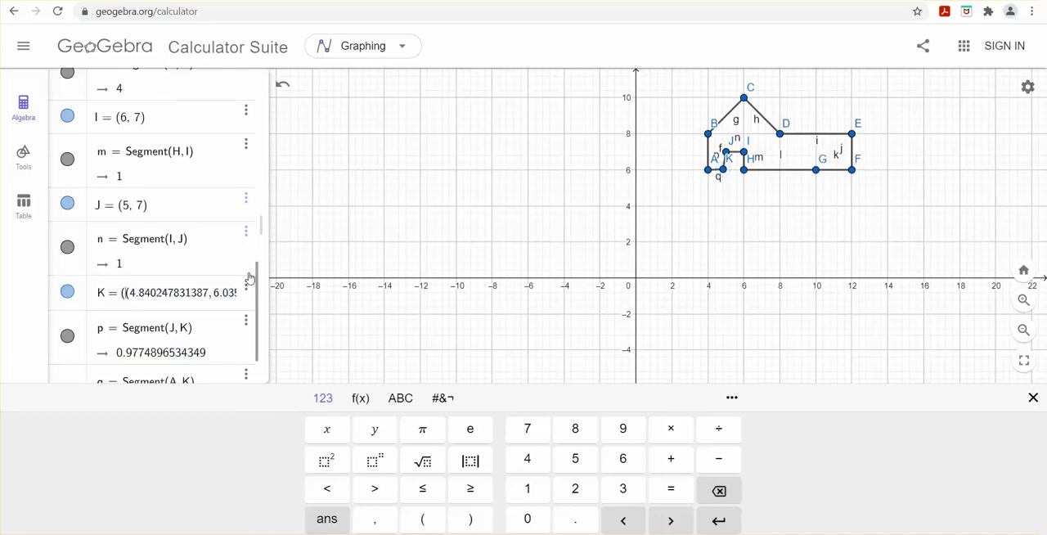
{"action": "left_click_drag", "start_coordinate": [132, 296], "coordinate": [247, 298]}
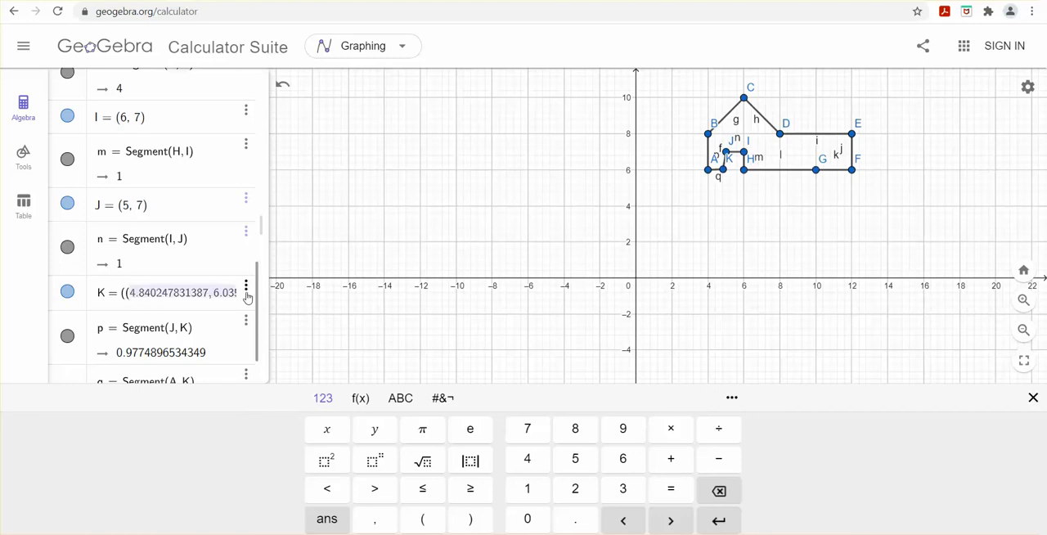
{"action": "key", "text": "BackSpace"}
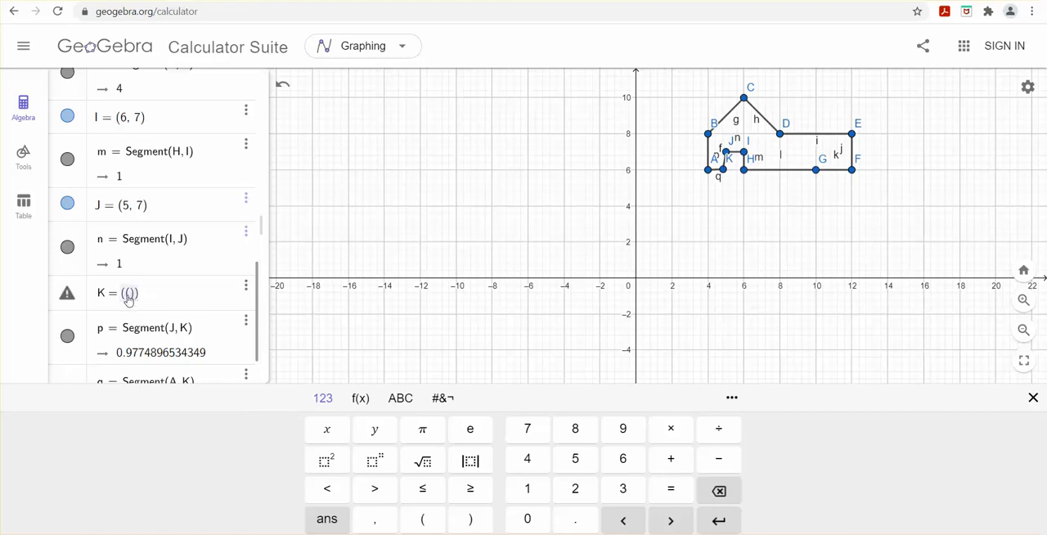
{"action": "type", "text": "5,6("}
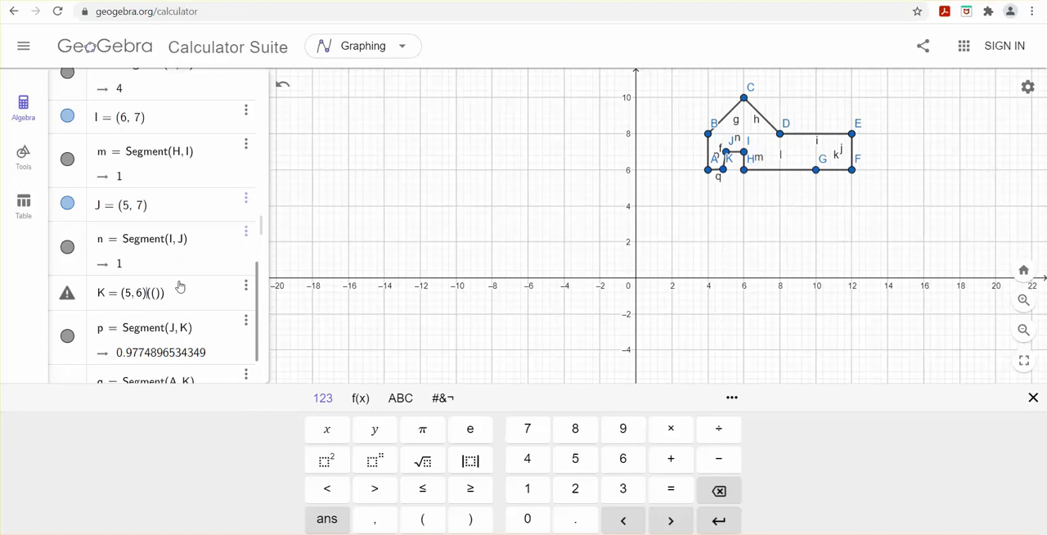
{"action": "mouse_move", "coordinate": [163, 299]}
{"action": "left_mouse_down"}
{"action": "mouse_move", "coordinate": [148, 299]}
{"action": "mouse_move", "coordinate": [156, 301]}
{"action": "left_mouse_up"}
{"action": "key", "text": "BackSpace"}
{"action": "scroll", "coordinate": [221, 283], "scroll_direction": "up", "scroll_amount": 2}
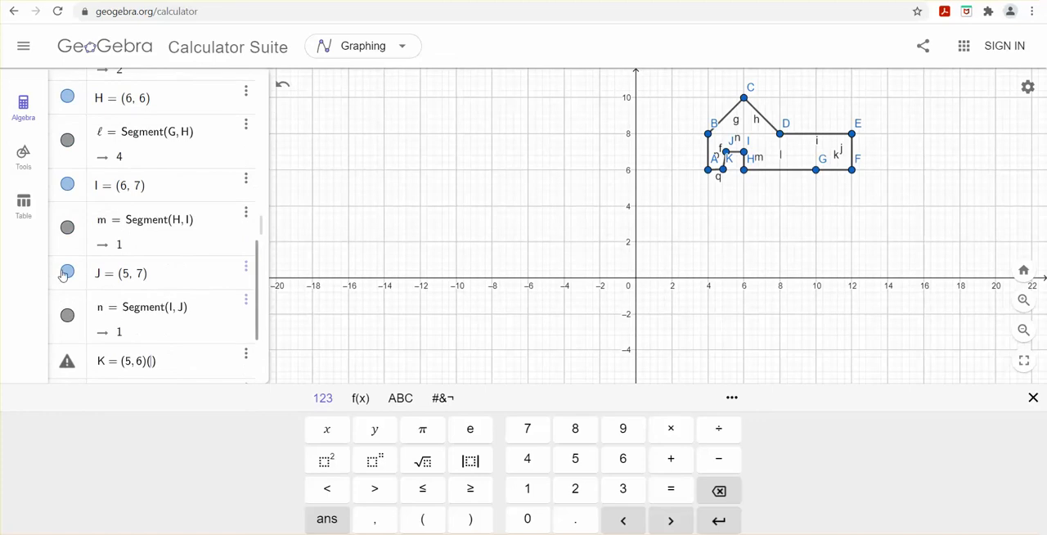
{"action": "scroll", "coordinate": [206, 311], "scroll_direction": "up", "scroll_amount": 3}
{"action": "scroll", "coordinate": [204, 309], "scroll_direction": "up", "scroll_amount": 2}
{"action": "scroll", "coordinate": [203, 308], "scroll_direction": "down", "scroll_amount": 5}
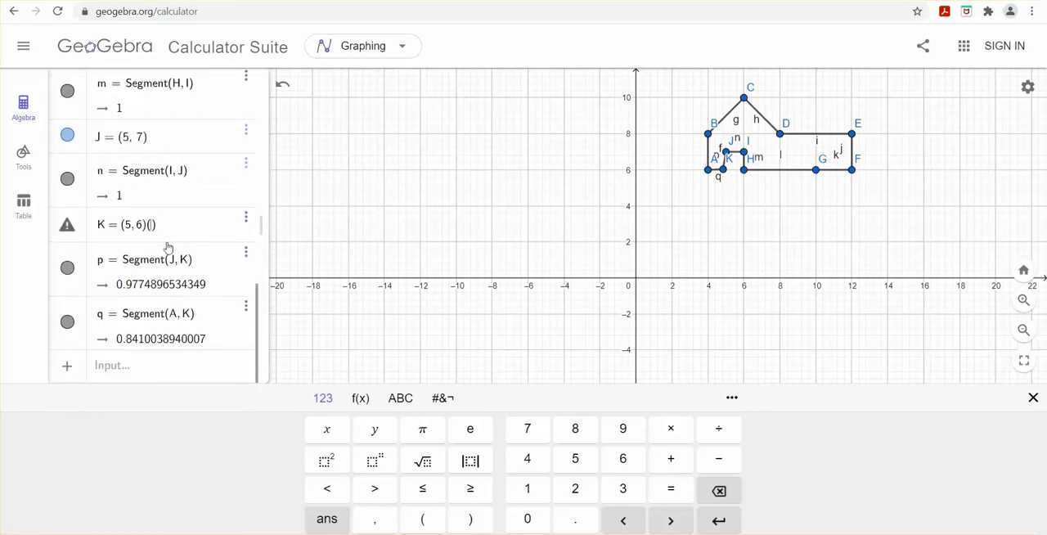
{"action": "left_click", "coordinate": [150, 230]}
{"action": "key", "text": "BackSpace"}
{"action": "key", "text": "Return"}
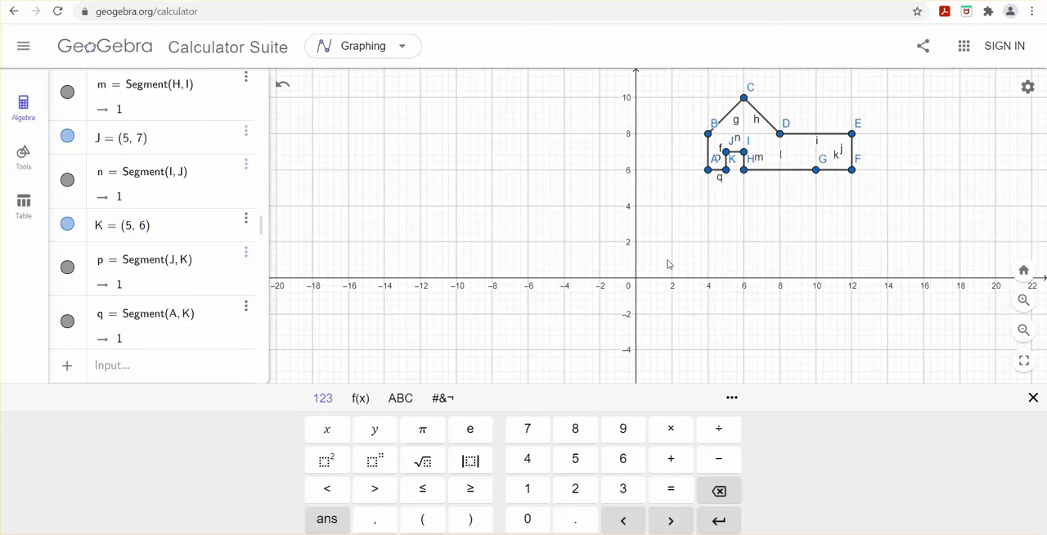
Step: Draw a line along the x-axis through points at about (-7, 0) and (12.6, 0)
{"action": "left_click", "coordinate": [23, 155]}
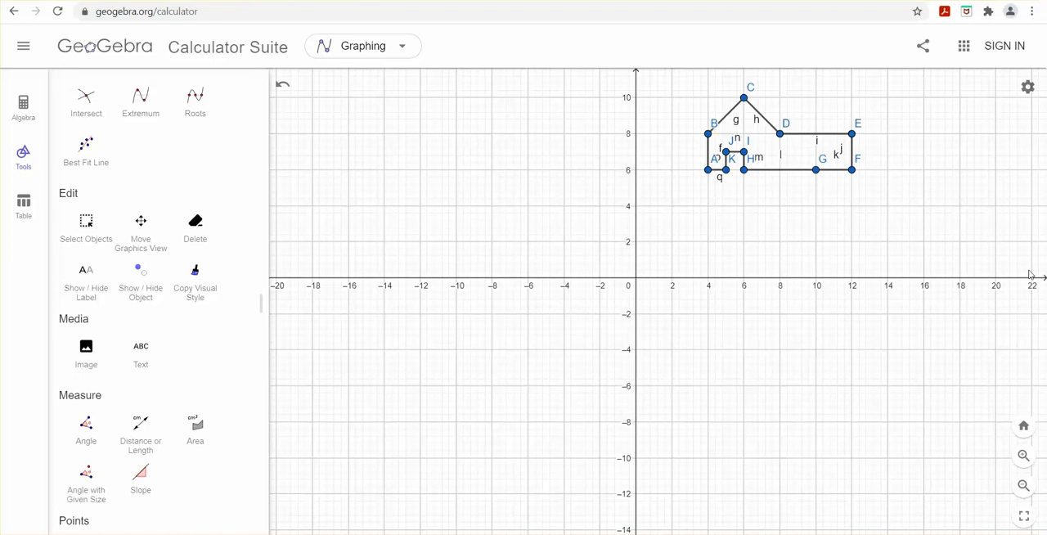
{"action": "scroll", "coordinate": [172, 198], "scroll_direction": "down", "scroll_amount": 5}
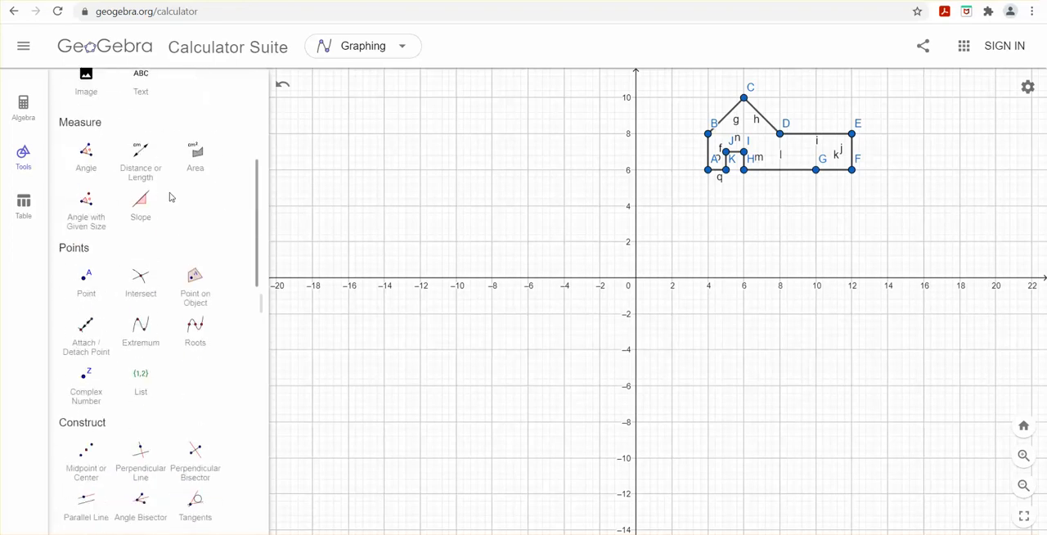
{"action": "scroll", "coordinate": [170, 198], "scroll_direction": "down", "scroll_amount": 3}
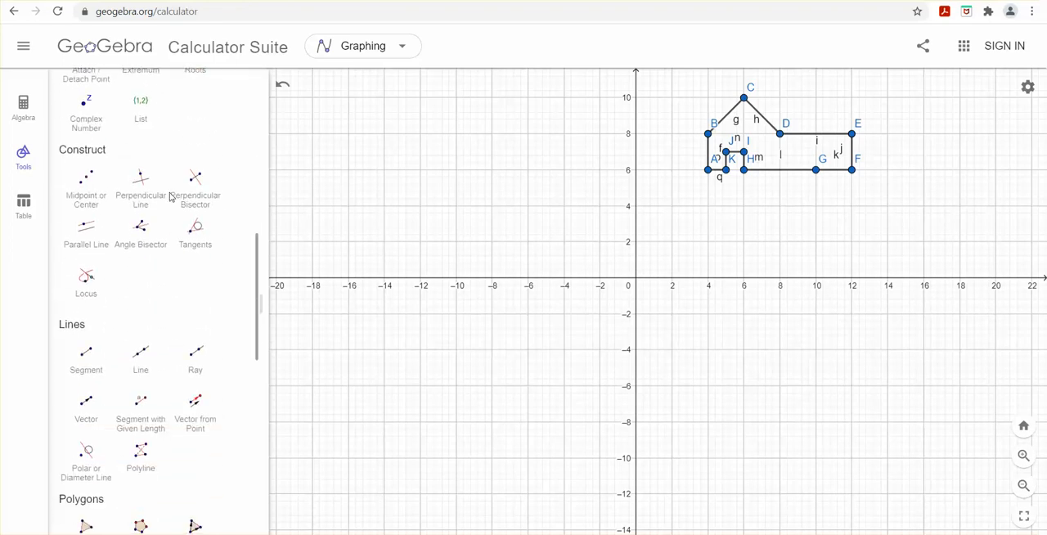
{"action": "left_click", "coordinate": [142, 356]}
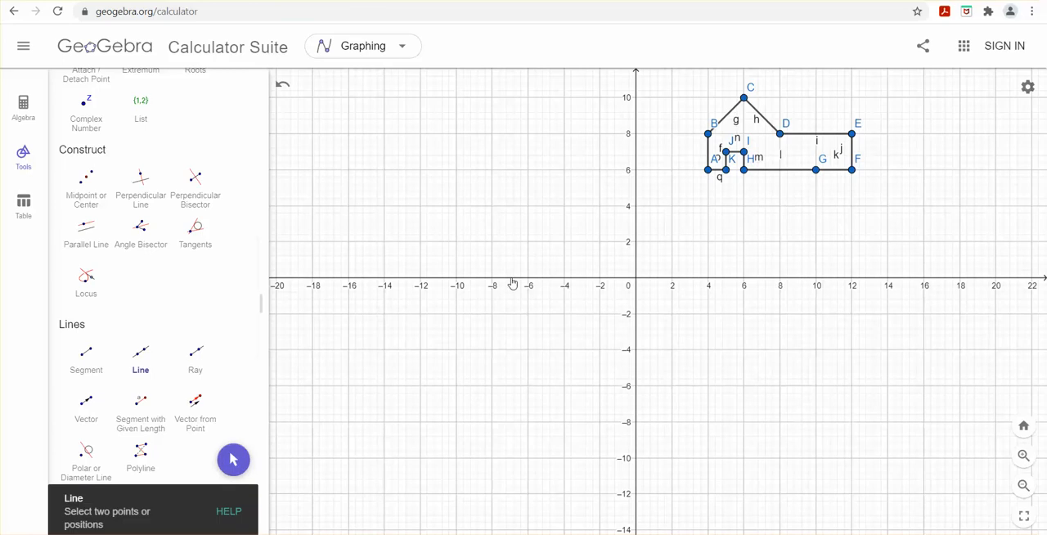
{"action": "left_click", "coordinate": [511, 278]}
{"action": "left_click", "coordinate": [863, 279]}
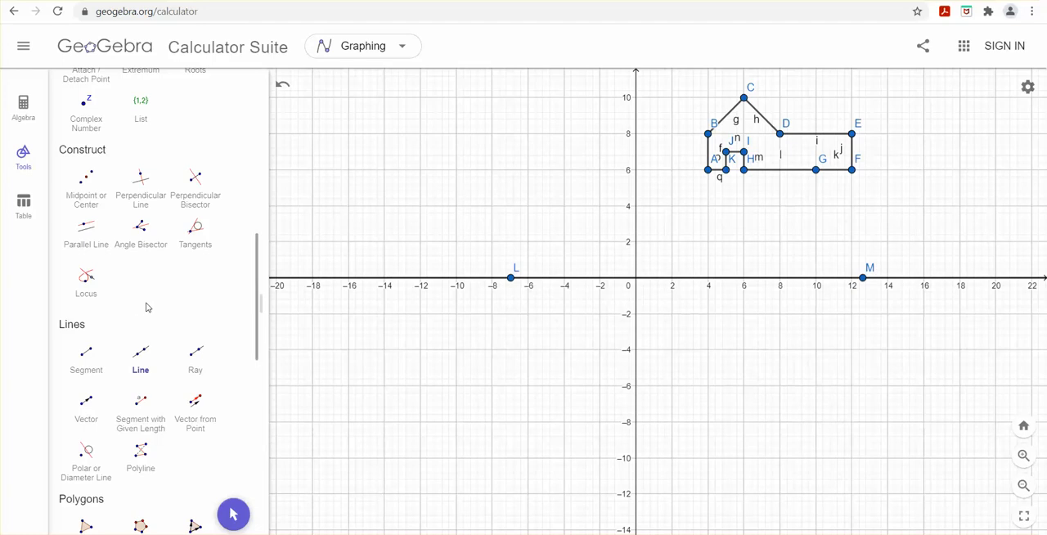
{"action": "scroll", "coordinate": [147, 307], "scroll_direction": "down", "scroll_amount": 2}
{"action": "scroll", "coordinate": [172, 305], "scroll_direction": "down", "scroll_amount": 7}
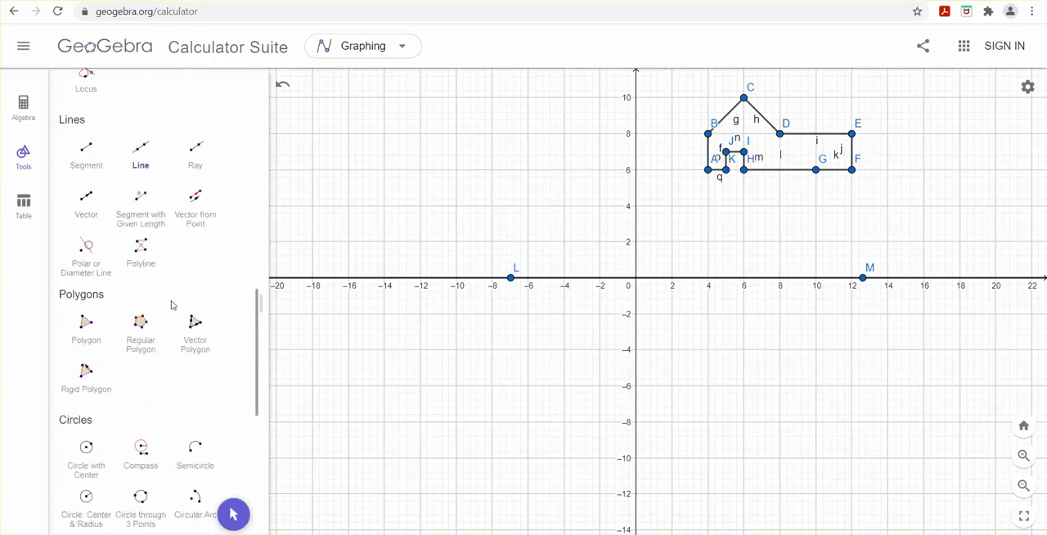
{"action": "scroll", "coordinate": [172, 305], "scroll_direction": "down", "scroll_amount": 1}
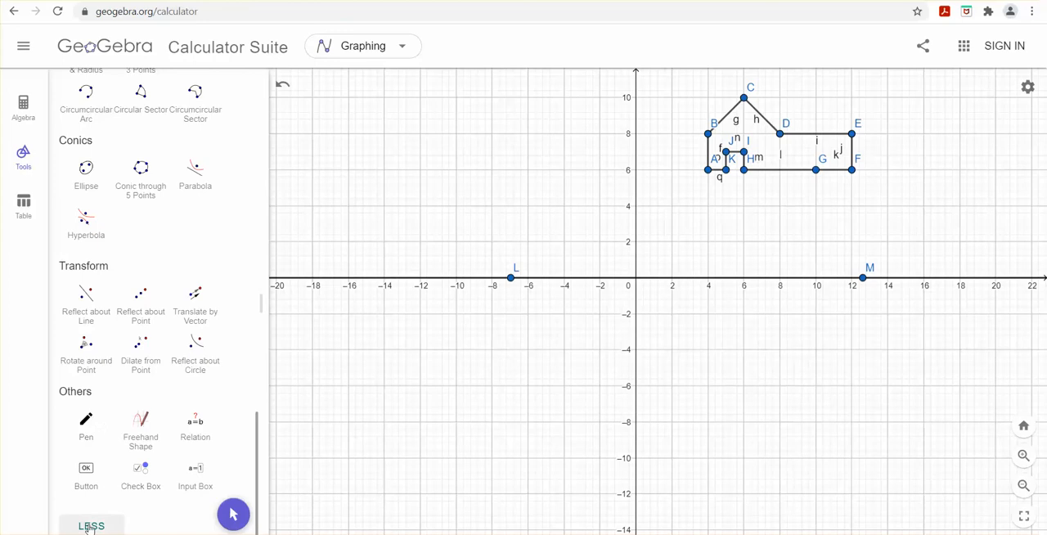
{"action": "left_click", "coordinate": [83, 298]}
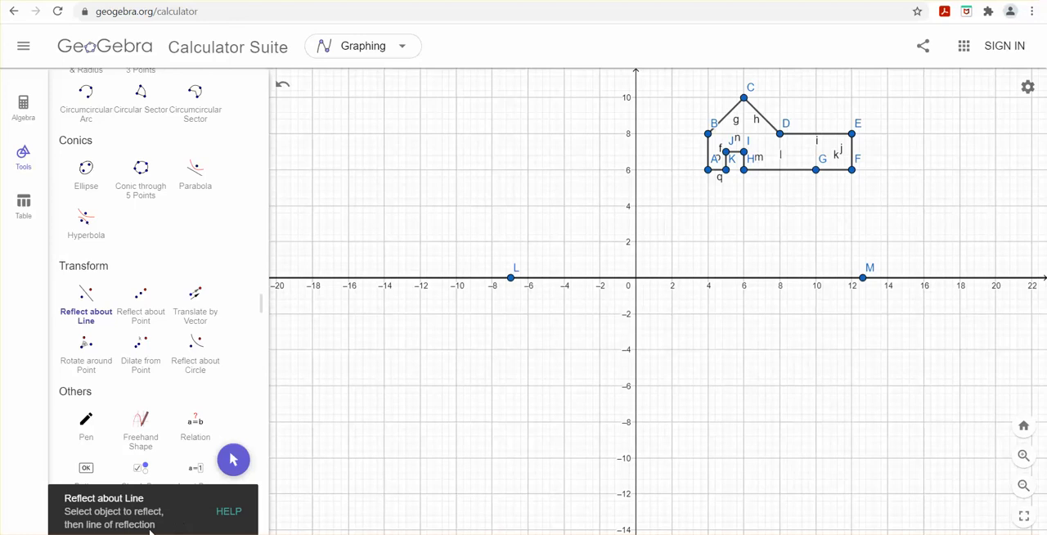
Step: Select all points and segments of the house figure together with the line along the x-axis
{"action": "scroll", "coordinate": [145, 248], "scroll_direction": "up", "scroll_amount": 15}
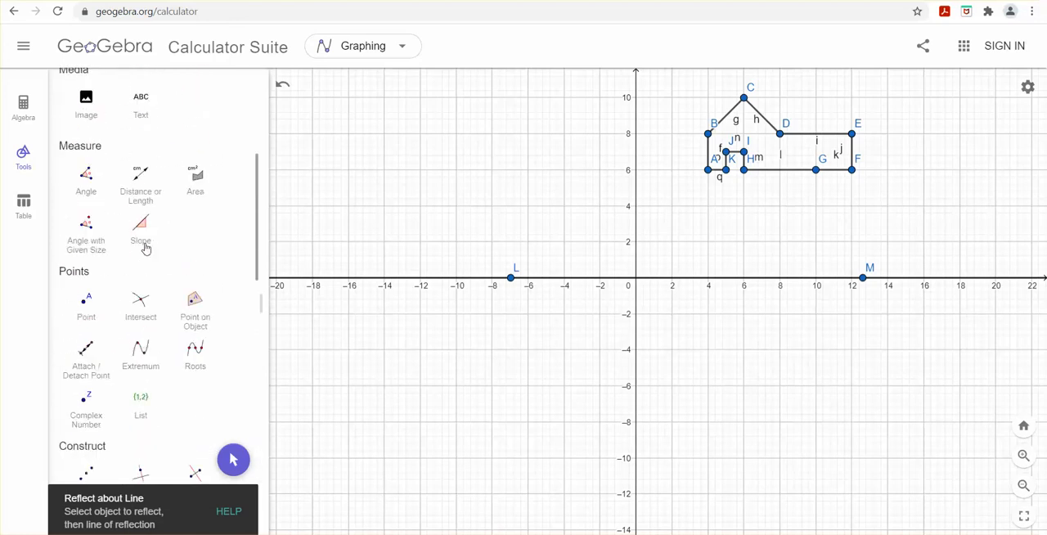
{"action": "scroll", "coordinate": [146, 248], "scroll_direction": "up", "scroll_amount": 1}
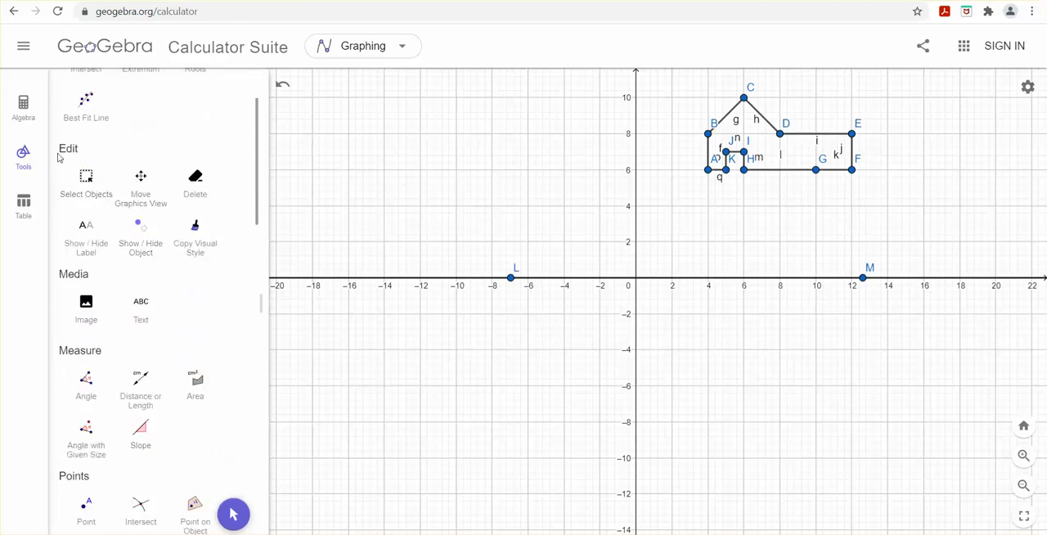
{"action": "left_click", "coordinate": [87, 180]}
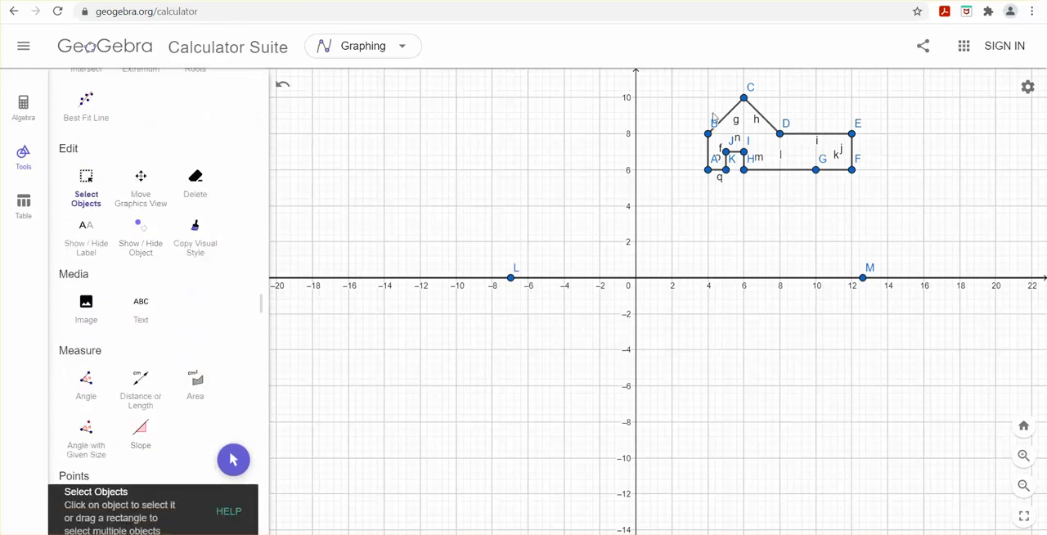
{"action": "left_click_drag", "start_coordinate": [691, 83], "coordinate": [878, 194]}
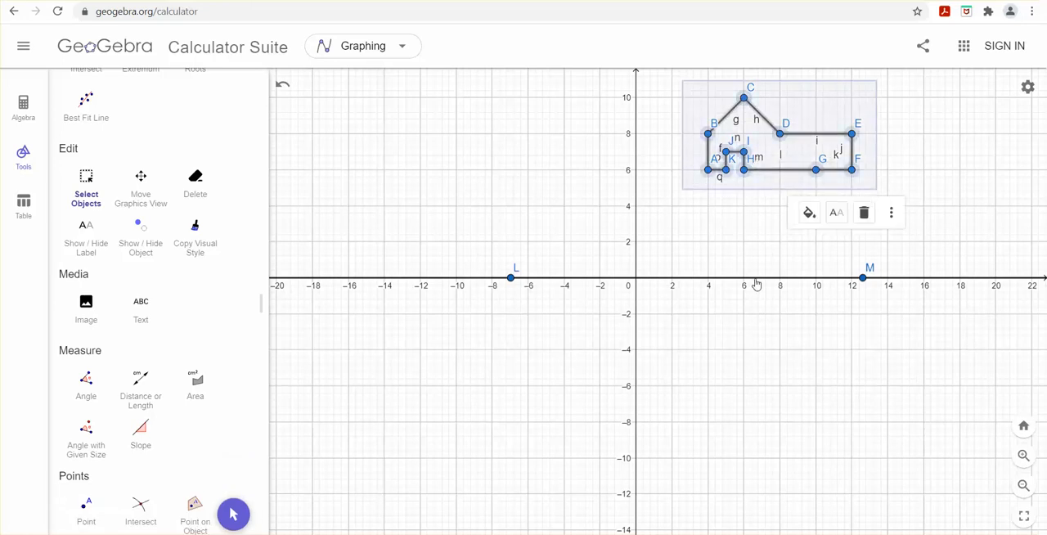
{"action": "left_click", "coordinate": [756, 282]}
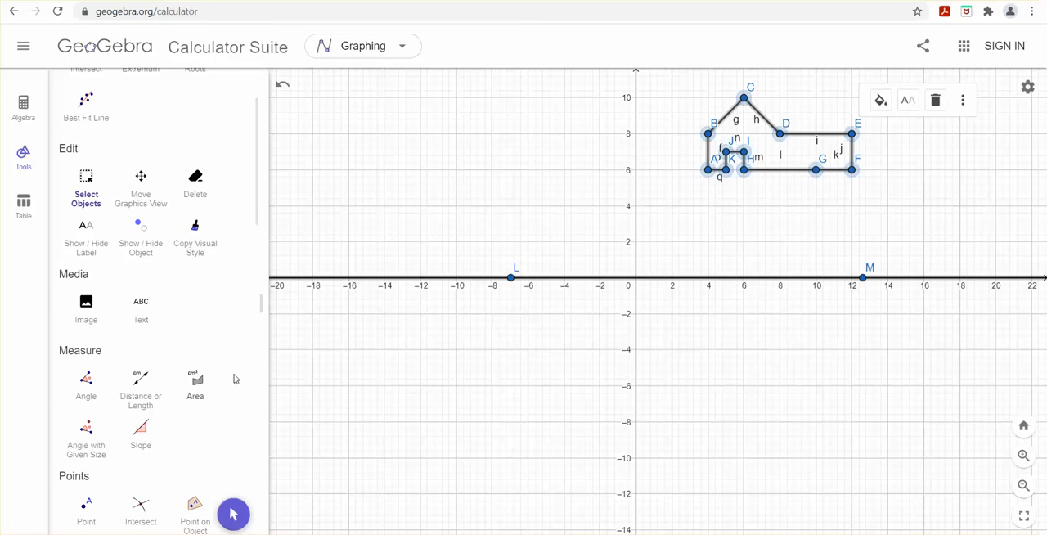
Step: Clear the current selection and select only the house figure's points and segments, leaving out the line along the x-axis
{"action": "scroll", "coordinate": [226, 311], "scroll_direction": "down", "scroll_amount": 4}
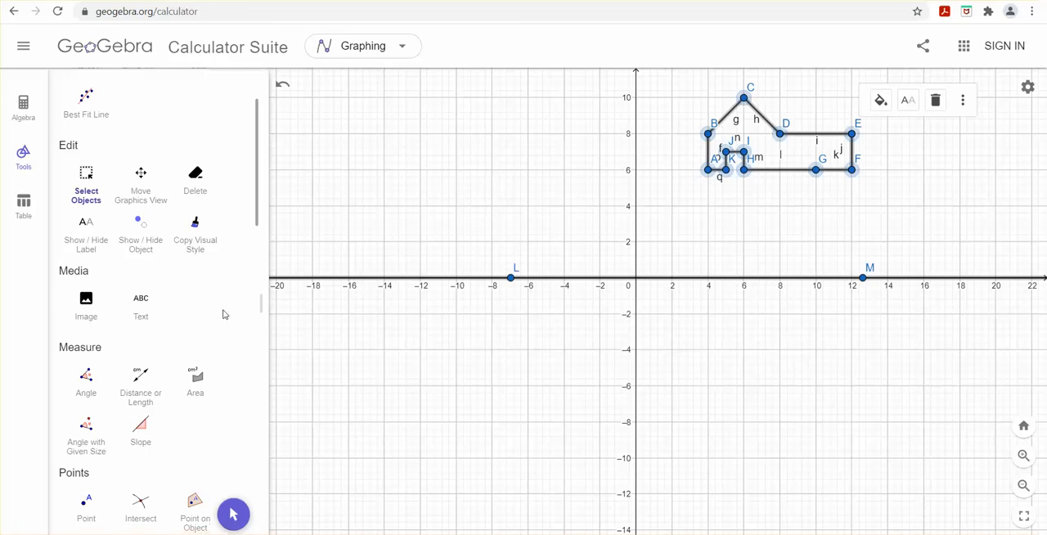
{"action": "scroll", "coordinate": [226, 315], "scroll_direction": "down", "scroll_amount": 2}
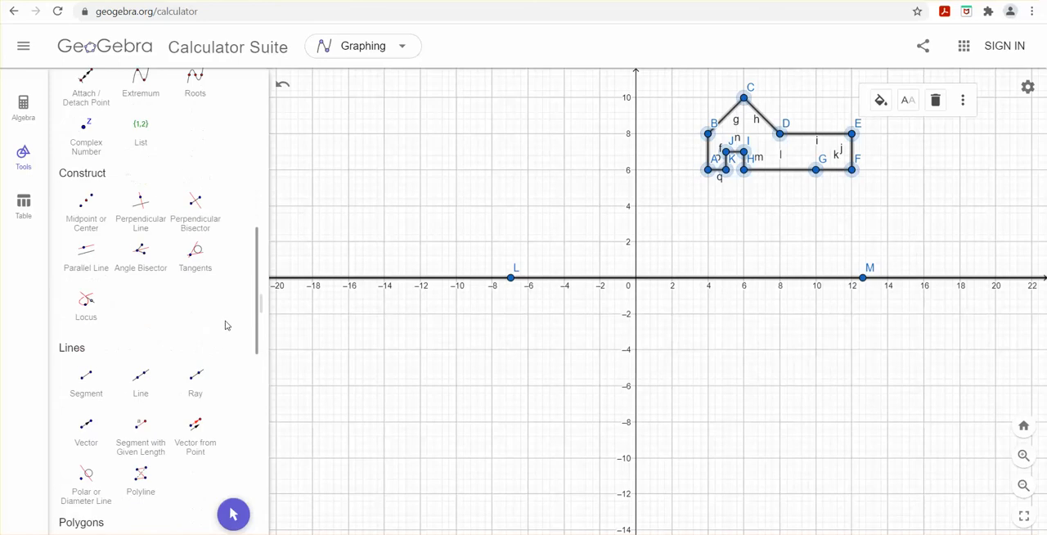
{"action": "left_click", "coordinate": [675, 233]}
{"action": "scroll", "coordinate": [213, 341], "scroll_direction": "down", "scroll_amount": 7}
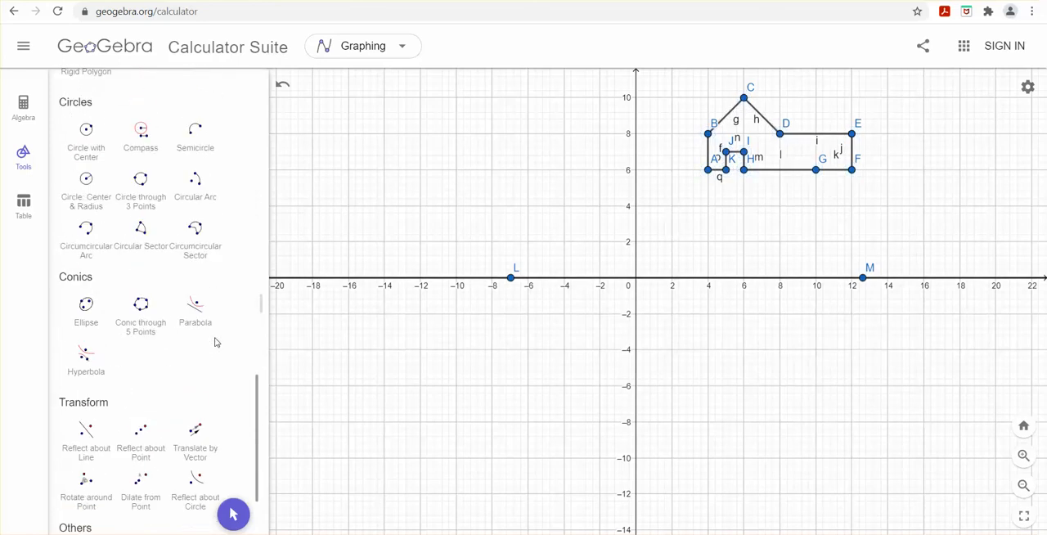
{"action": "scroll", "coordinate": [207, 336], "scroll_direction": "up", "scroll_amount": 3}
{"action": "scroll", "coordinate": [204, 311], "scroll_direction": "up", "scroll_amount": 3}
{"action": "scroll", "coordinate": [212, 271], "scroll_direction": "up", "scroll_amount": 3}
{"action": "left_click", "coordinate": [86, 183]}
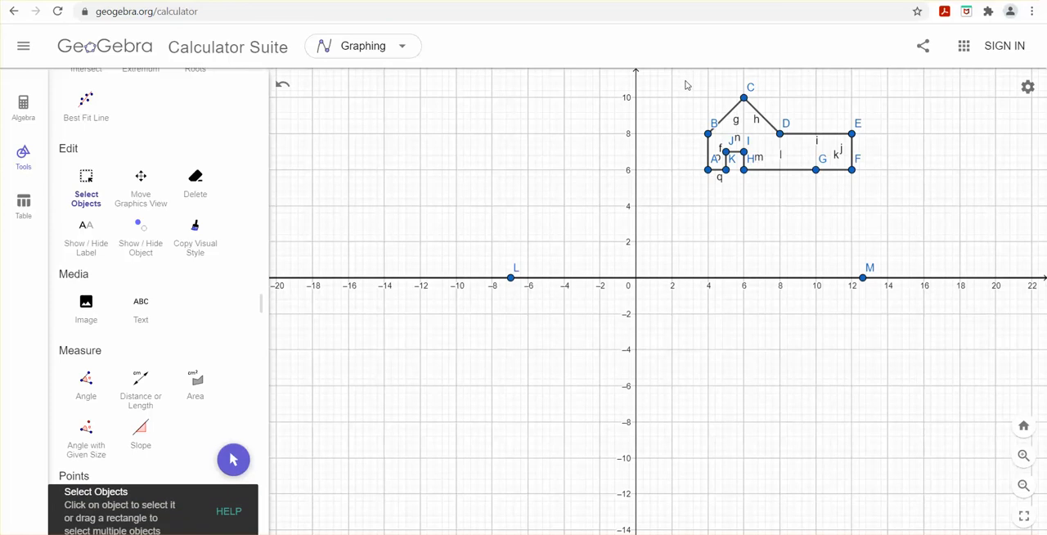
{"action": "left_click_drag", "start_coordinate": [683, 89], "coordinate": [874, 190]}
Step: Reflect the selected house figure about the line along the x-axis
{"action": "scroll", "coordinate": [186, 335], "scroll_direction": "down", "scroll_amount": 10}
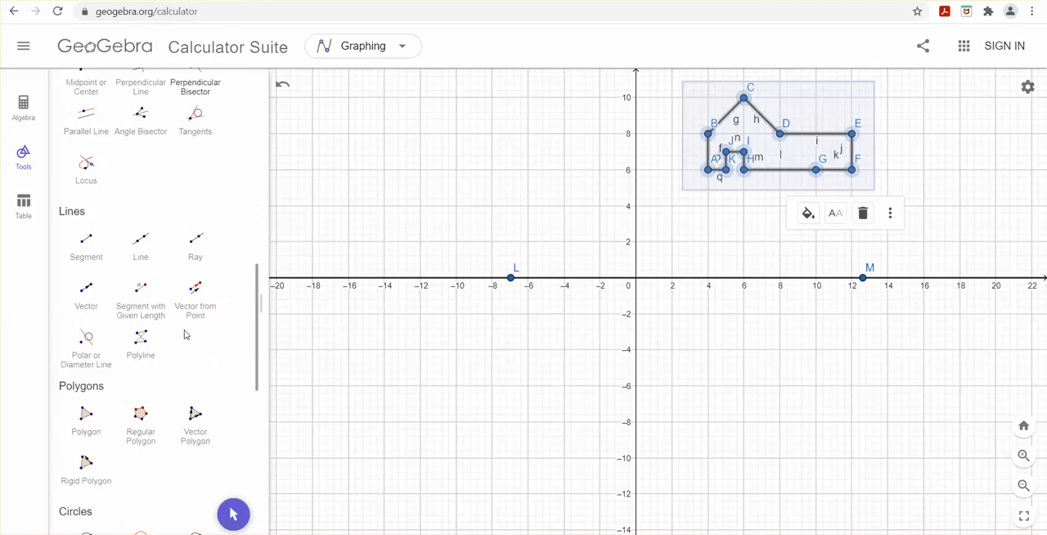
{"action": "scroll", "coordinate": [187, 334], "scroll_direction": "down", "scroll_amount": 5}
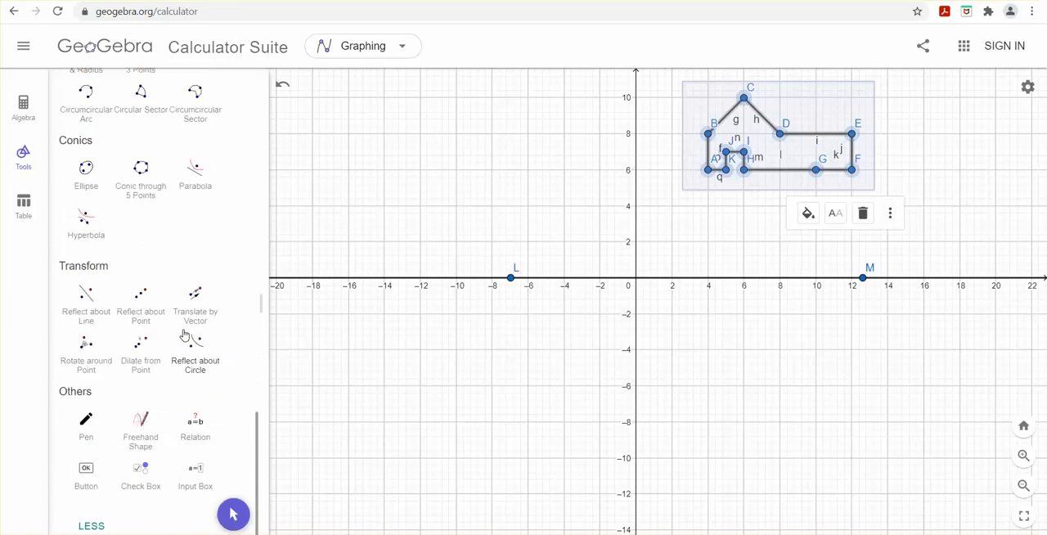
{"action": "left_click", "coordinate": [84, 308]}
{"action": "left_click", "coordinate": [769, 283]}
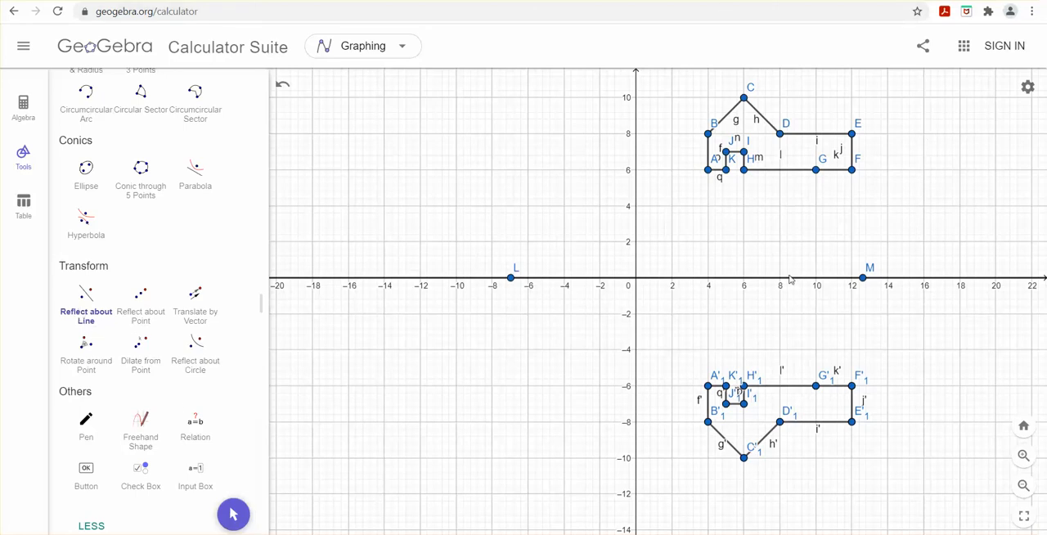
Step: Place a point at the origin (0, 0) on the line along the x-axis
{"action": "scroll", "coordinate": [769, 347], "scroll_direction": "up", "scroll_amount": 1}
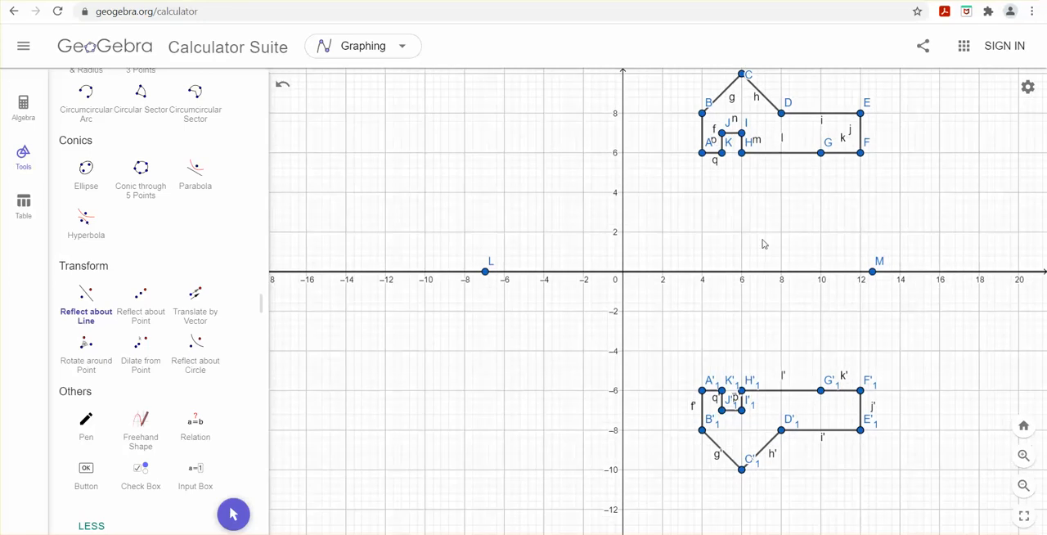
{"action": "mouse_move", "coordinate": [683, 198]}
{"action": "left_mouse_down"}
{"action": "mouse_move", "coordinate": [667, 295]}
{"action": "mouse_move", "coordinate": [700, 202]}
{"action": "left_mouse_up"}
{"action": "scroll", "coordinate": [311, 295], "scroll_direction": "up", "scroll_amount": 2}
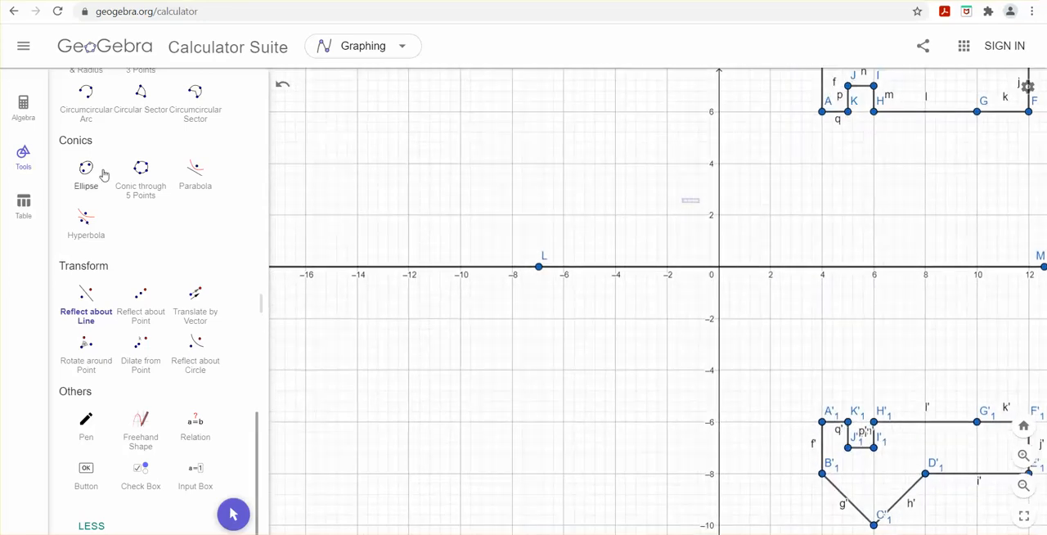
{"action": "scroll", "coordinate": [549, 197], "scroll_direction": "down", "scroll_amount": 3}
{"action": "scroll", "coordinate": [544, 203], "scroll_direction": "down", "scroll_amount": 1}
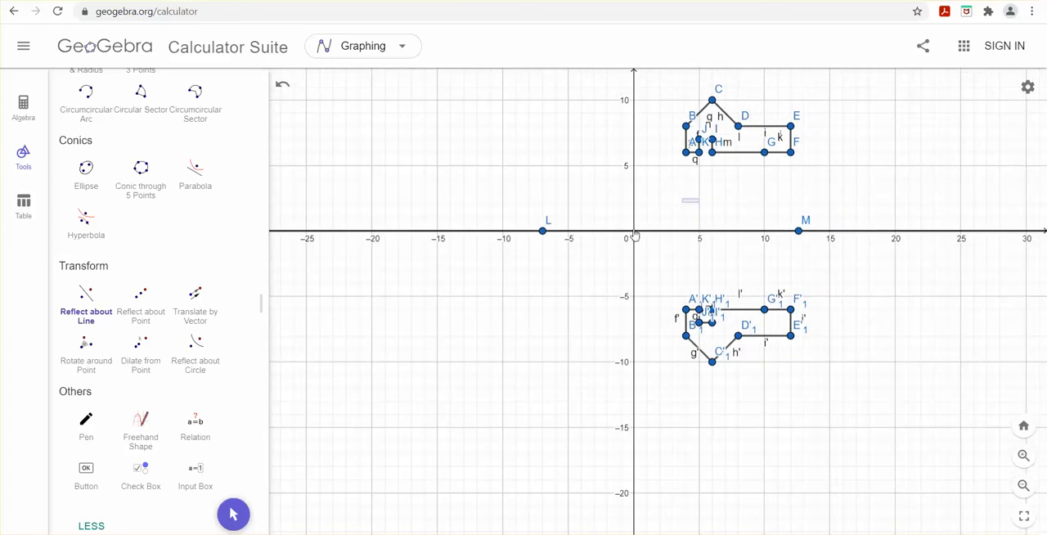
{"action": "scroll", "coordinate": [178, 280], "scroll_direction": "up", "scroll_amount": 15}
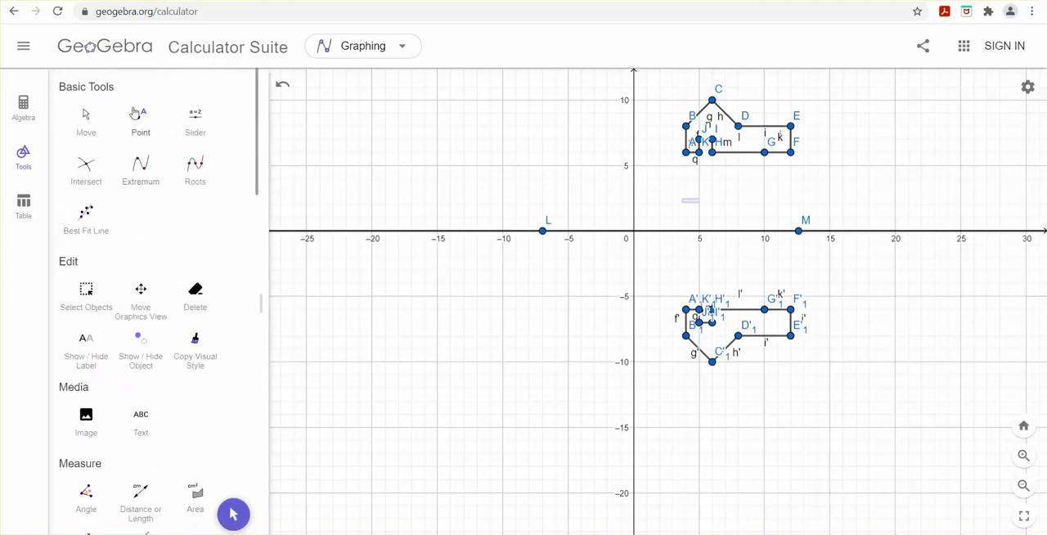
{"action": "left_click", "coordinate": [143, 121]}
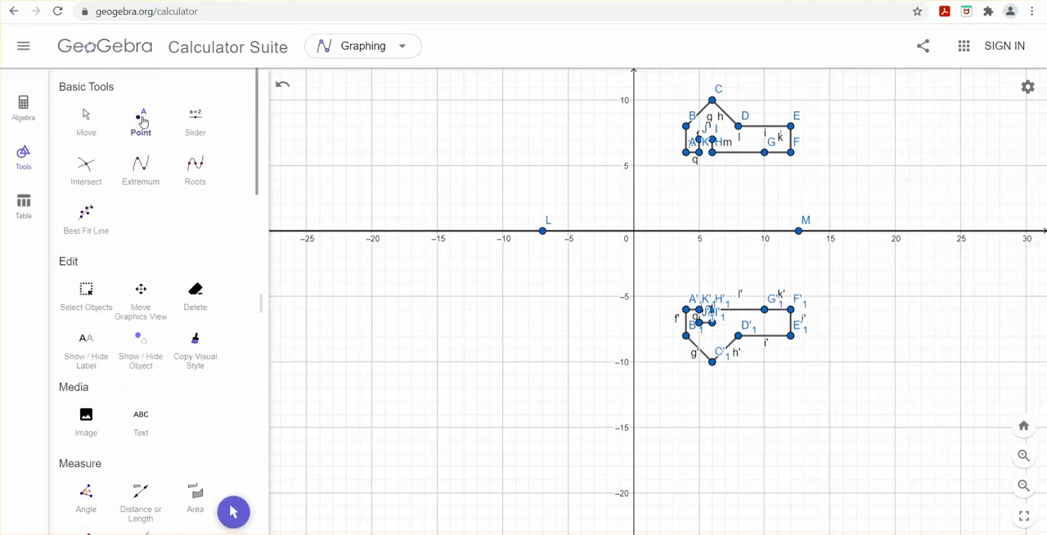
{"action": "left_click", "coordinate": [634, 233]}
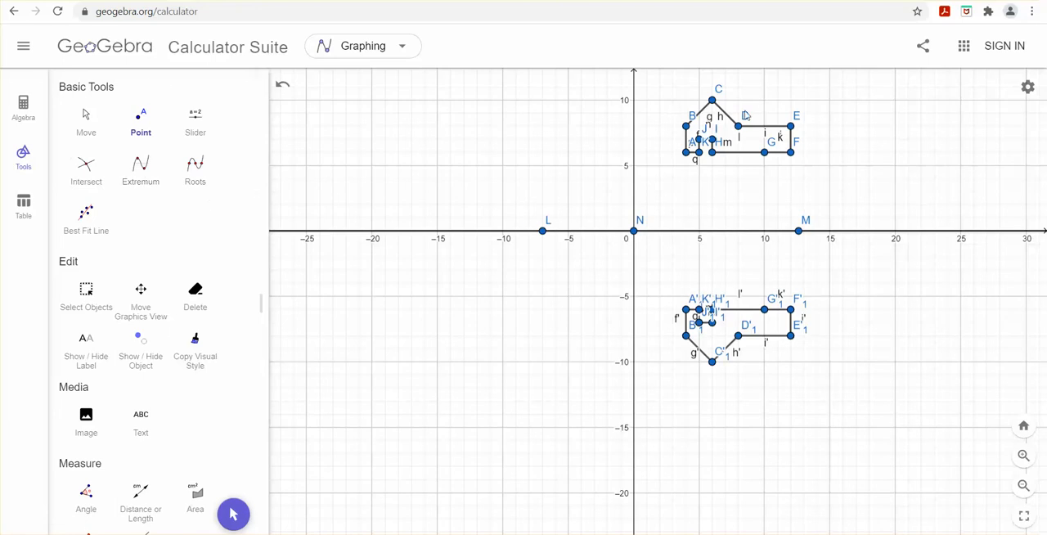
Step: Rotate all points and segments of the original house figure 90° counterclockwise around point N at the origin
{"action": "left_click", "coordinate": [86, 292]}
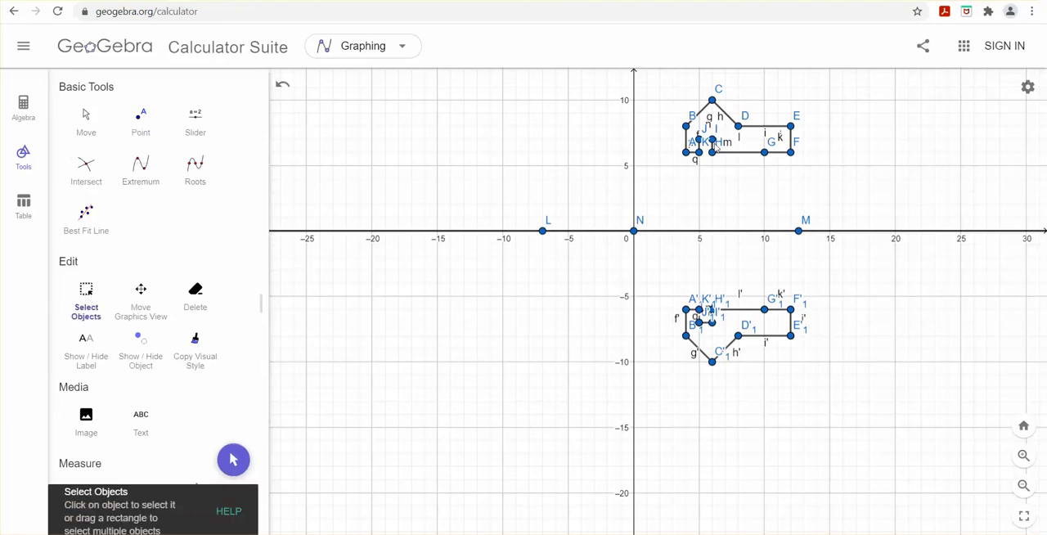
{"action": "left_click_drag", "start_coordinate": [665, 82], "coordinate": [834, 169]}
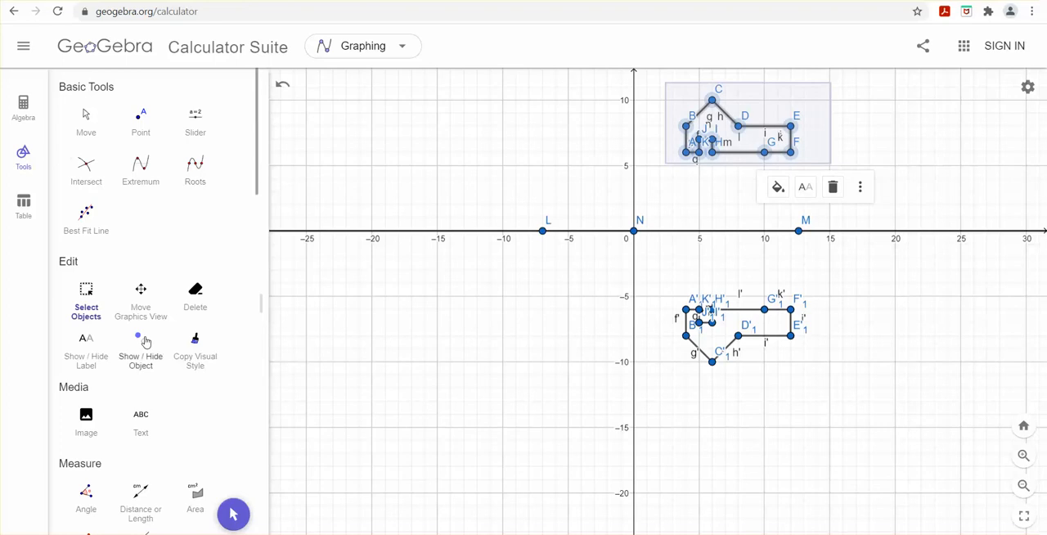
{"action": "scroll", "coordinate": [148, 338], "scroll_direction": "down", "scroll_amount": 5}
{"action": "scroll", "coordinate": [148, 339], "scroll_direction": "down", "scroll_amount": 10}
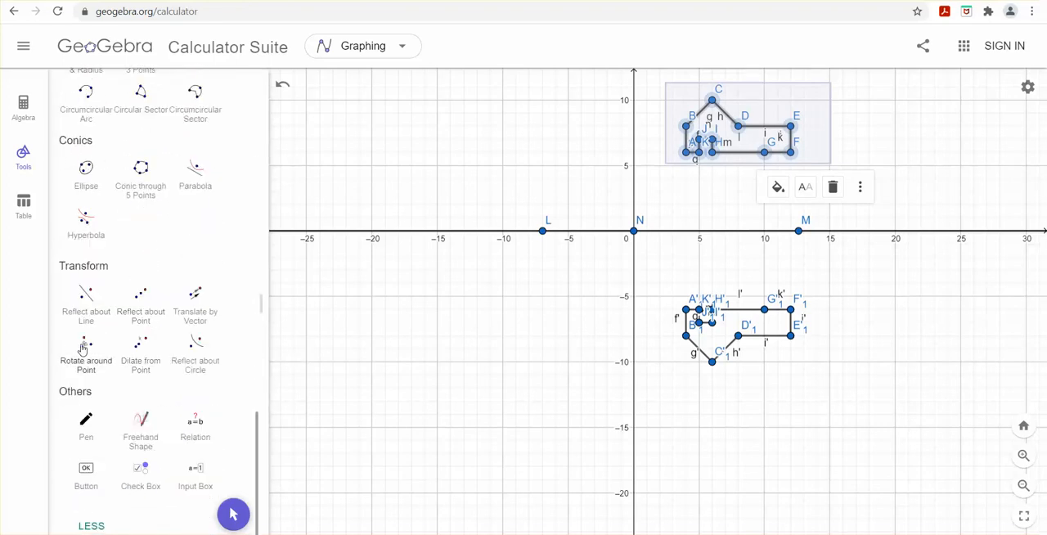
{"action": "left_click", "coordinate": [86, 347]}
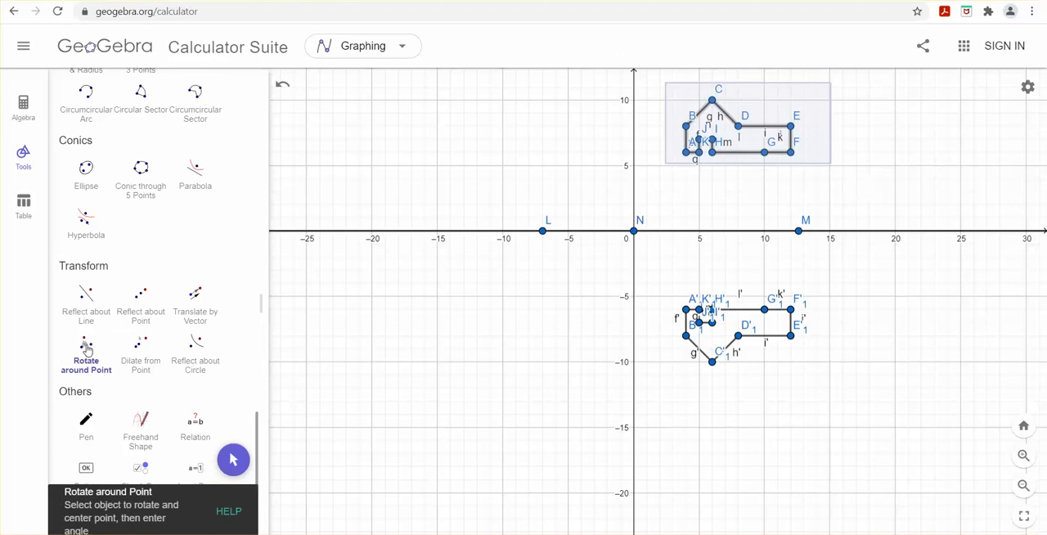
{"action": "left_click", "coordinate": [634, 233]}
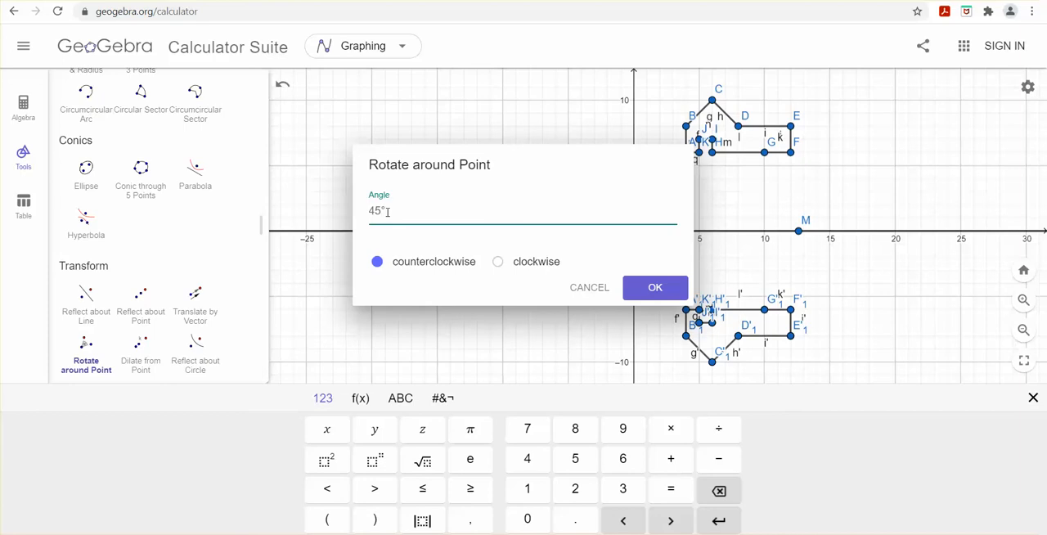
{"action": "left_click_drag", "start_coordinate": [389, 212], "coordinate": [357, 215]}
{"action": "type", "text": "90"}
{"action": "left_click", "coordinate": [653, 291]}
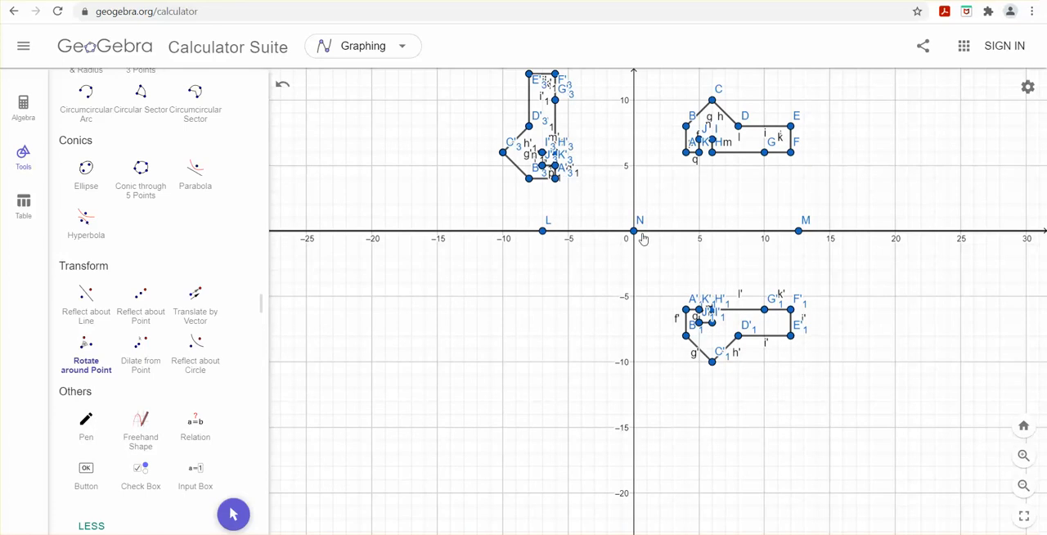
Step: Examine the coordinates of the reflected and rotated points in the list of algebra objects
{"action": "left_click", "coordinate": [24, 122]}
{"action": "scroll", "coordinate": [173, 288], "scroll_direction": "down", "scroll_amount": 6}
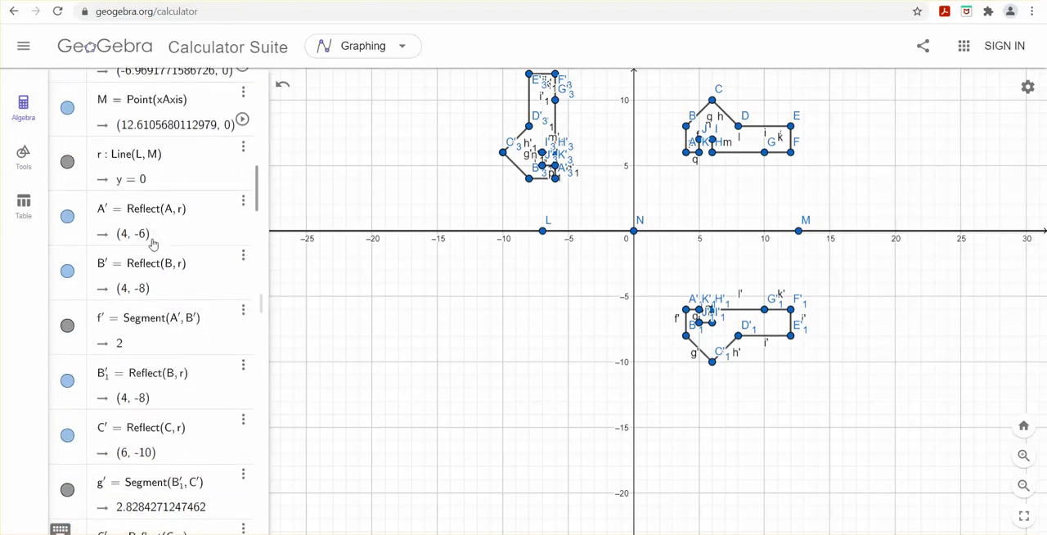
{"action": "scroll", "coordinate": [141, 317], "scroll_direction": "down", "scroll_amount": 5}
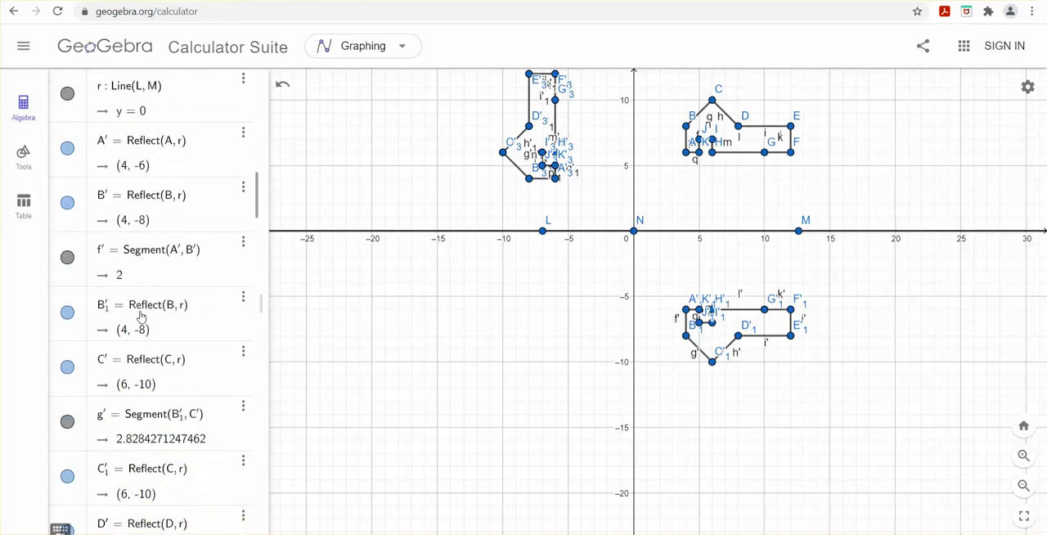
{"action": "scroll", "coordinate": [140, 316], "scroll_direction": "down", "scroll_amount": 6}
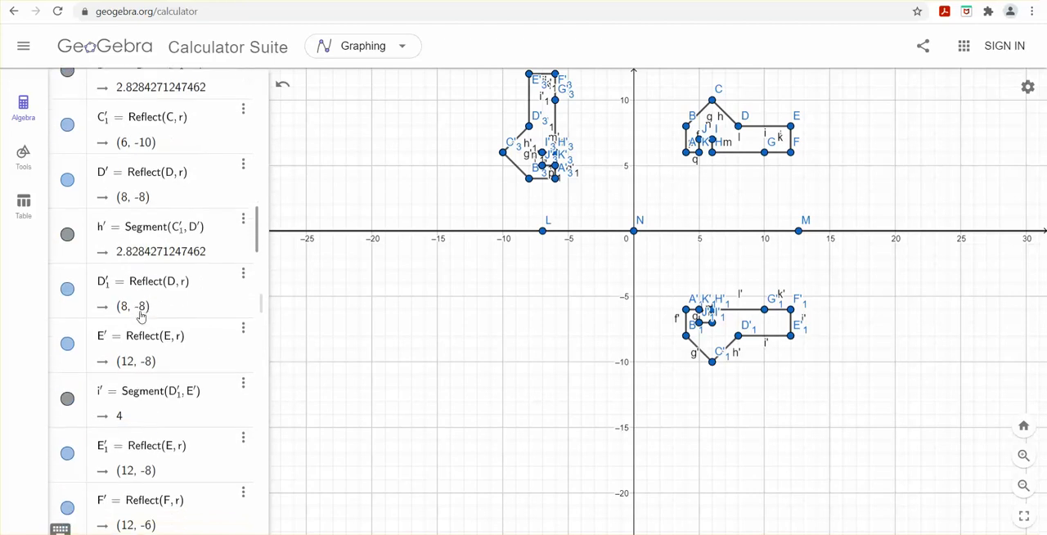
{"action": "scroll", "coordinate": [141, 316], "scroll_direction": "down", "scroll_amount": 6}
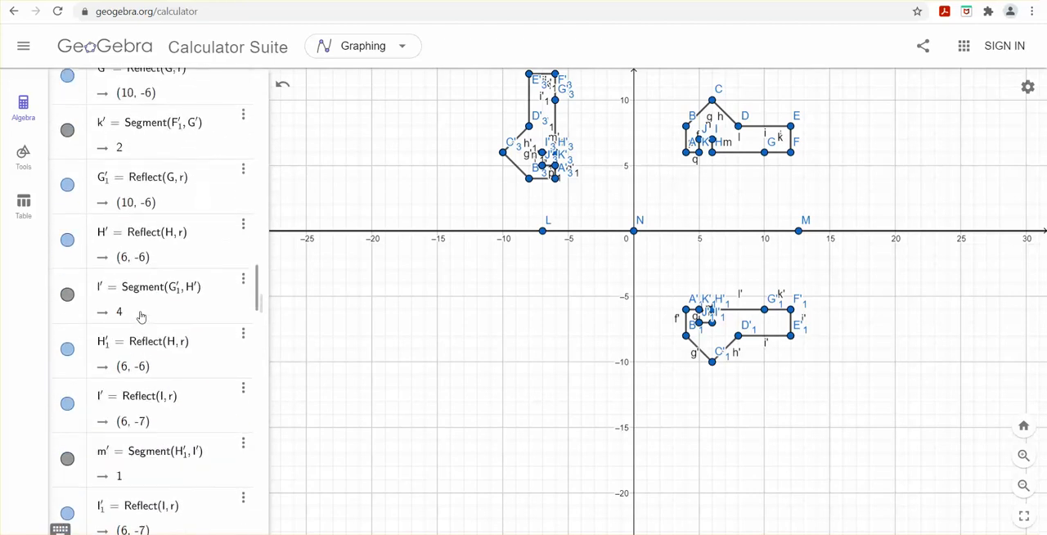
{"action": "scroll", "coordinate": [141, 317], "scroll_direction": "down", "scroll_amount": 3}
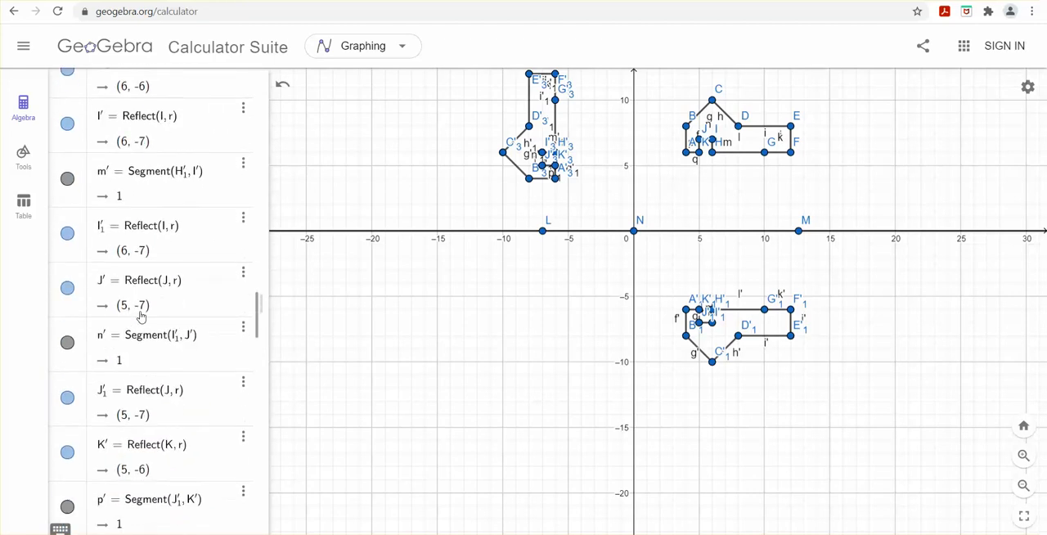
{"action": "scroll", "coordinate": [141, 316], "scroll_direction": "down", "scroll_amount": 2}
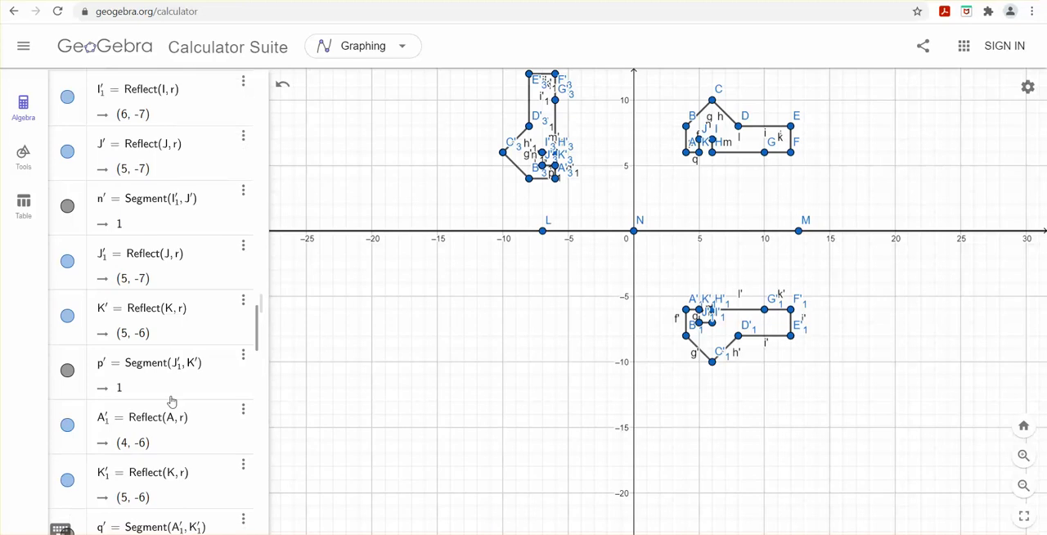
{"action": "scroll", "coordinate": [131, 441], "scroll_direction": "down", "scroll_amount": 3}
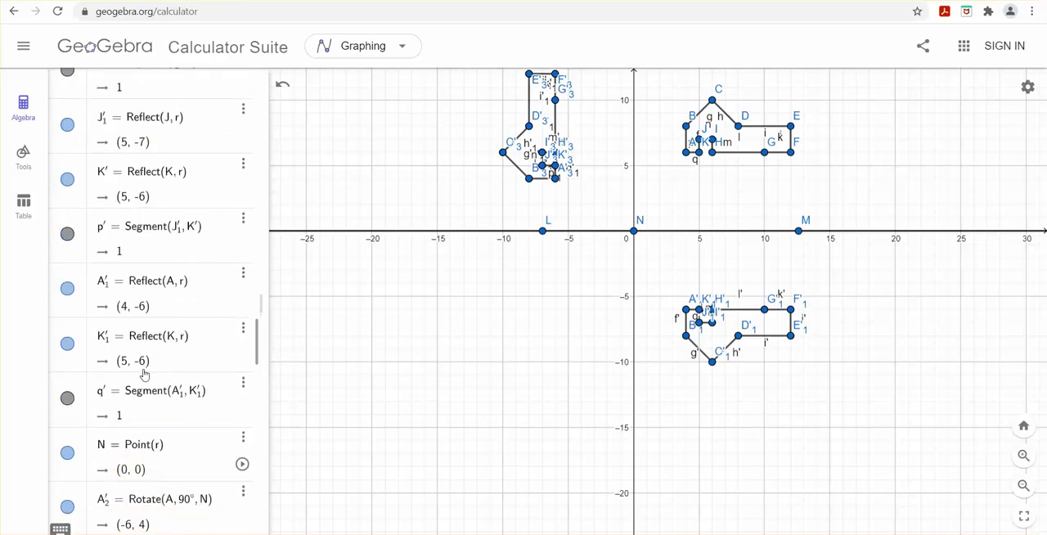
{"action": "scroll", "coordinate": [145, 368], "scroll_direction": "down", "scroll_amount": 1}
{"action": "scroll", "coordinate": [131, 327], "scroll_direction": "up", "scroll_amount": 10}
{"action": "scroll", "coordinate": [122, 283], "scroll_direction": "up", "scroll_amount": 15}
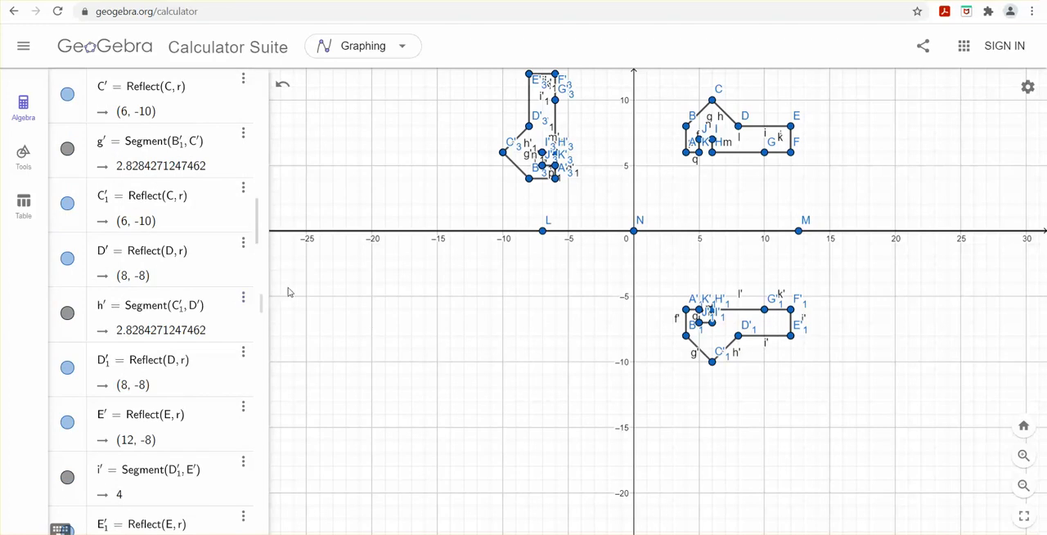
Step: Draw a vector from point N at the origin to a new point at (-20, -10)
{"action": "left_click", "coordinate": [24, 156]}
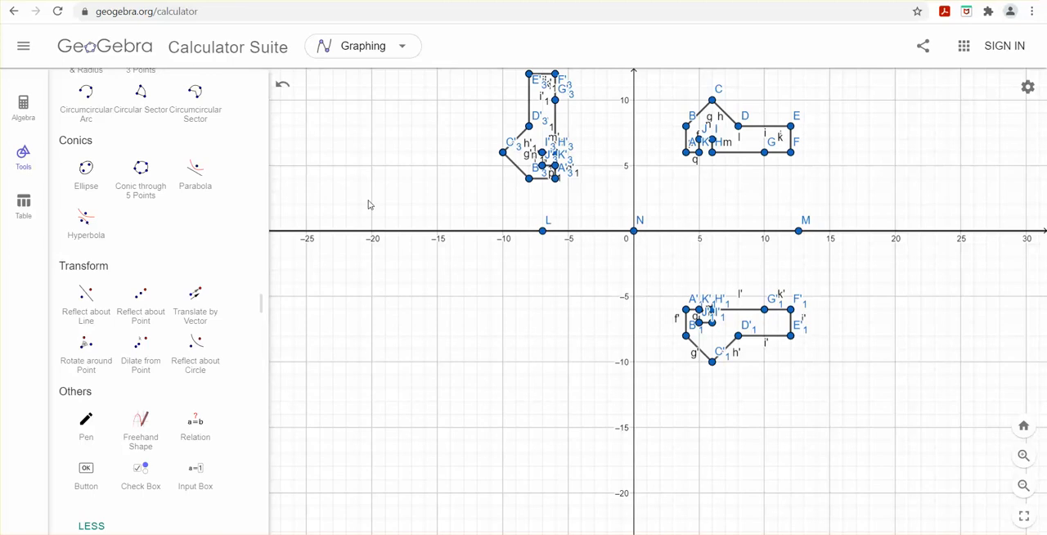
{"action": "scroll", "coordinate": [138, 269], "scroll_direction": "up", "scroll_amount": 5}
{"action": "scroll", "coordinate": [155, 303], "scroll_direction": "up", "scroll_amount": 3}
{"action": "scroll", "coordinate": [106, 355], "scroll_direction": "down", "scroll_amount": 1}
{"action": "left_click", "coordinate": [86, 356]}
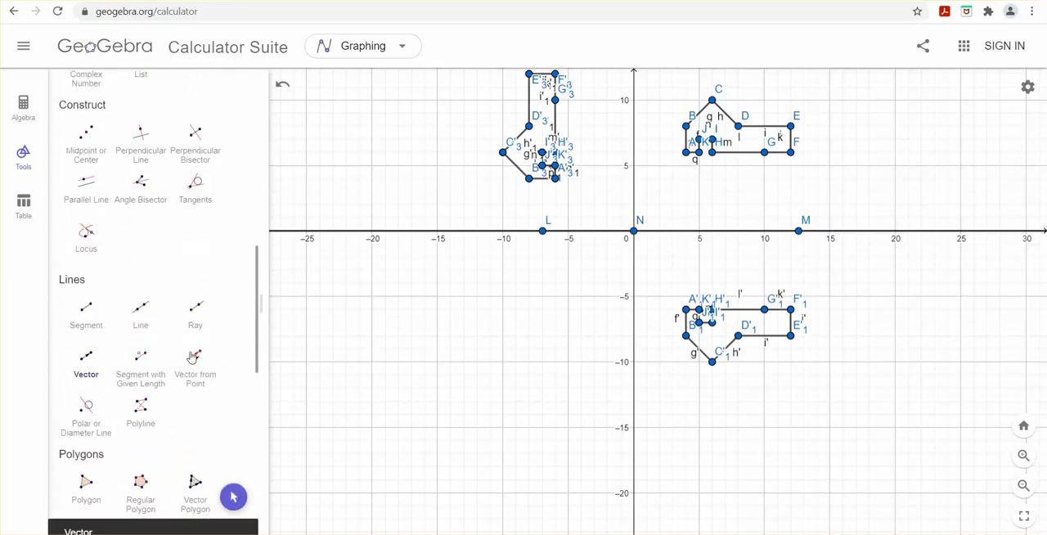
{"action": "left_click", "coordinate": [635, 234]}
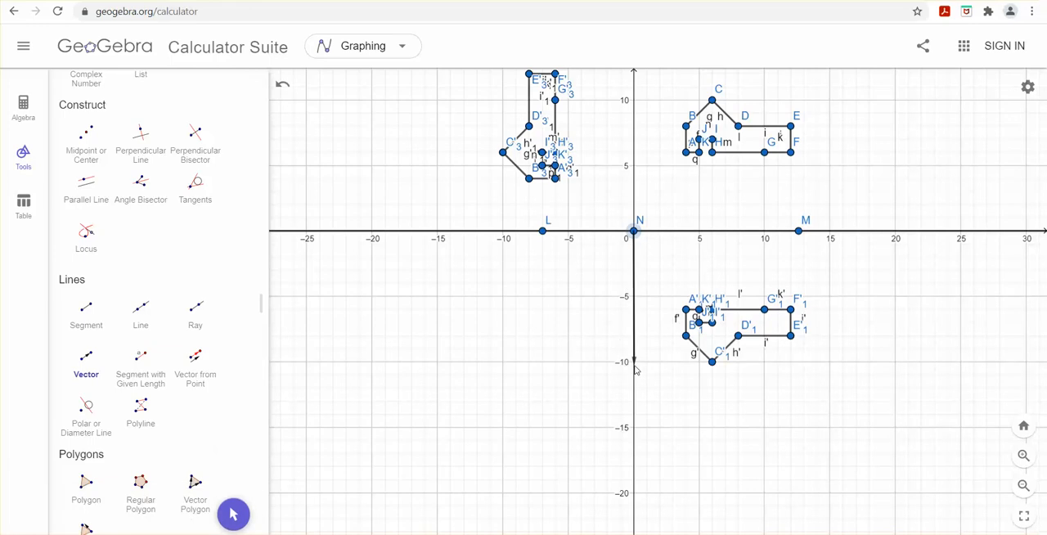
{"action": "left_click", "coordinate": [373, 362]}
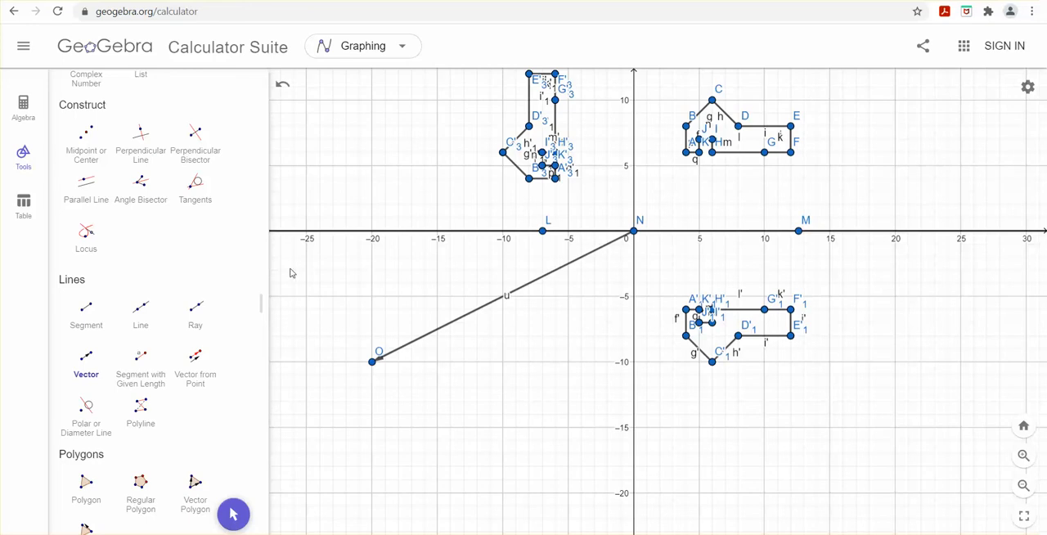
Step: Translate all points and segments of the original house figure by the vector starting at point N
{"action": "scroll", "coordinate": [140, 198], "scroll_direction": "up", "scroll_amount": 8}
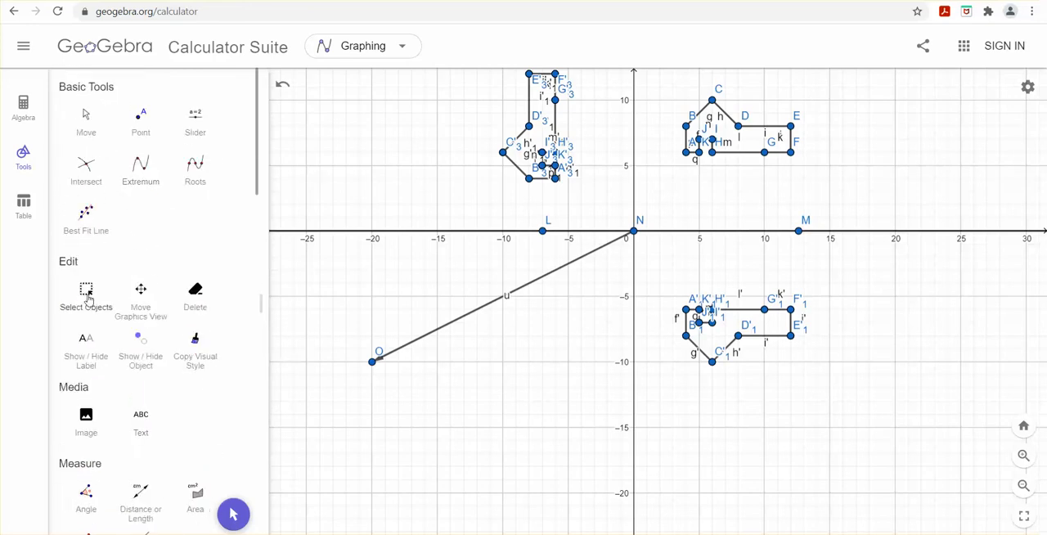
{"action": "left_click", "coordinate": [87, 293]}
{"action": "left_click_drag", "start_coordinate": [669, 78], "coordinate": [816, 173]}
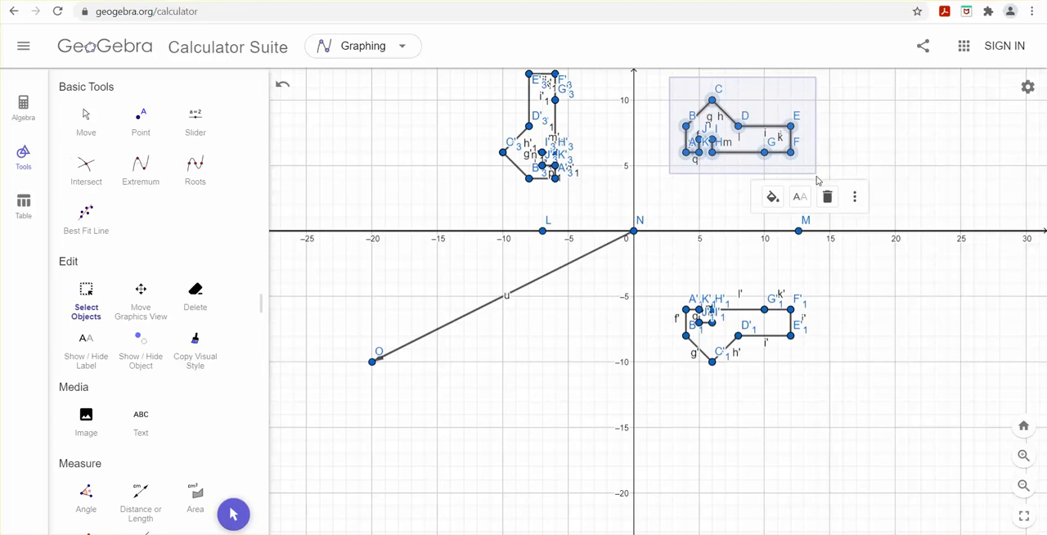
{"action": "scroll", "coordinate": [153, 302], "scroll_direction": "down", "scroll_amount": 10}
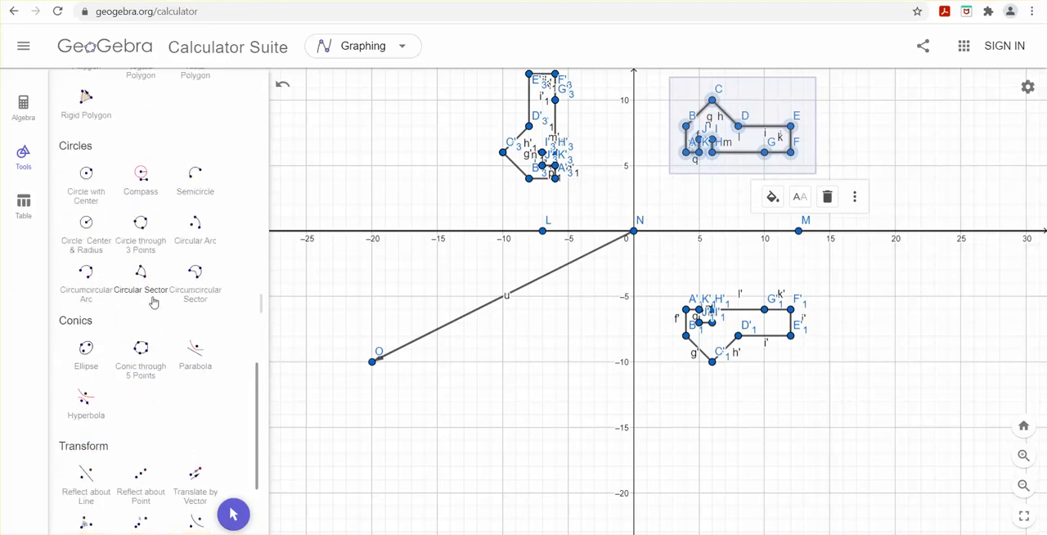
{"action": "scroll", "coordinate": [153, 302], "scroll_direction": "down", "scroll_amount": 4}
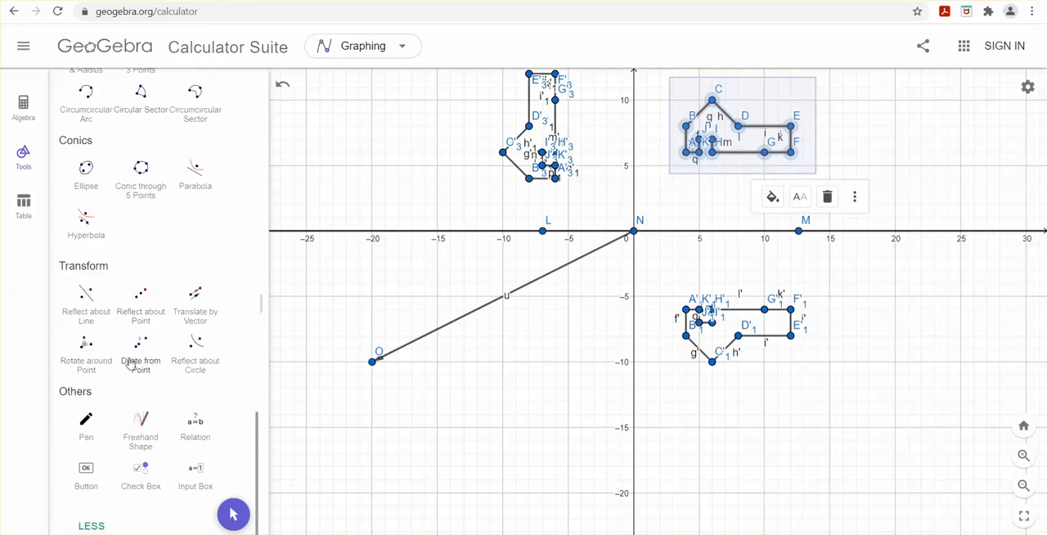
{"action": "left_click", "coordinate": [197, 315]}
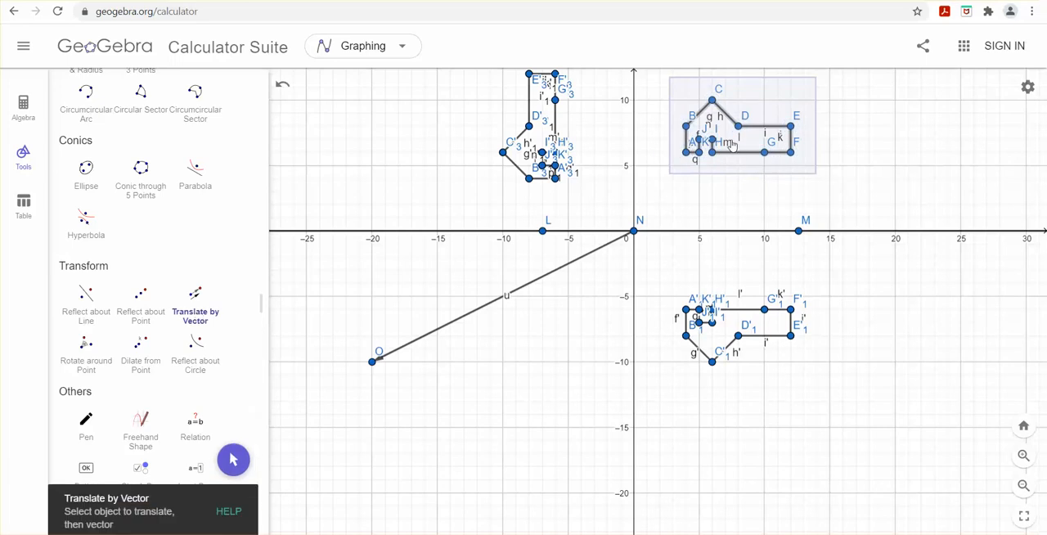
{"action": "left_click", "coordinate": [537, 287]}
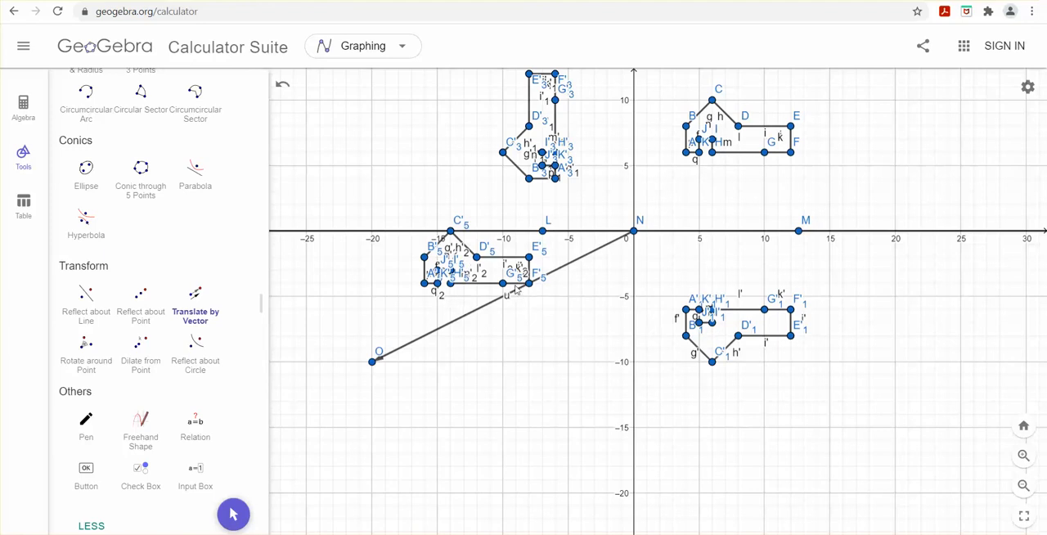
Step: Move the vector's endpoint O to (-20, -15)
{"action": "scroll", "coordinate": [135, 161], "scroll_direction": "up", "scroll_amount": 10}
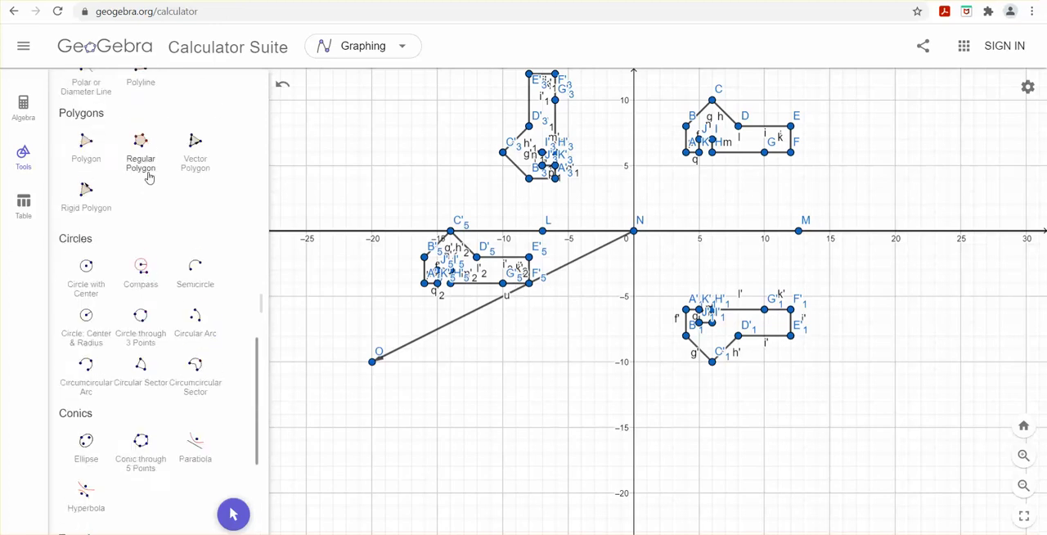
{"action": "scroll", "coordinate": [136, 161], "scroll_direction": "up", "scroll_amount": 3}
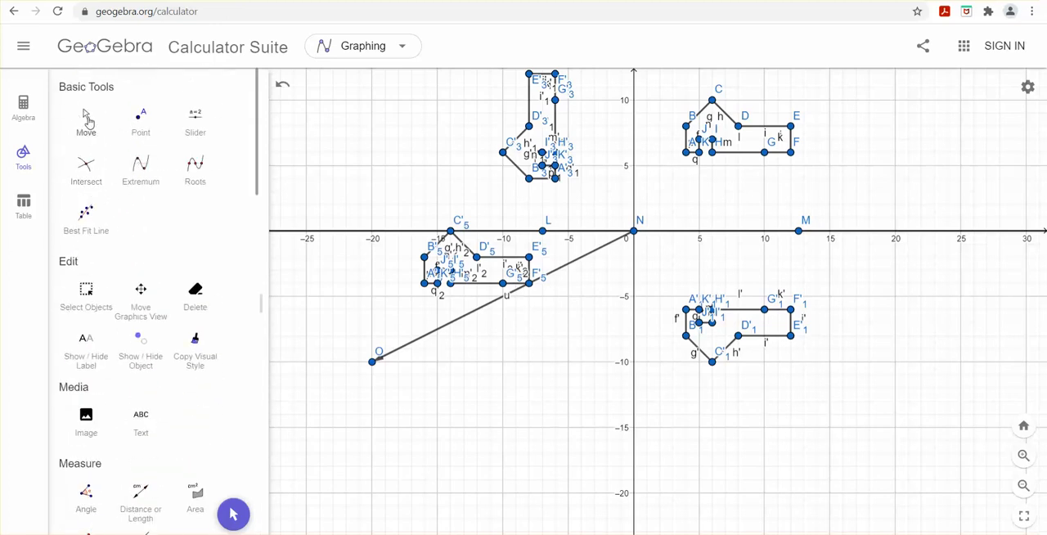
{"action": "left_click", "coordinate": [87, 119]}
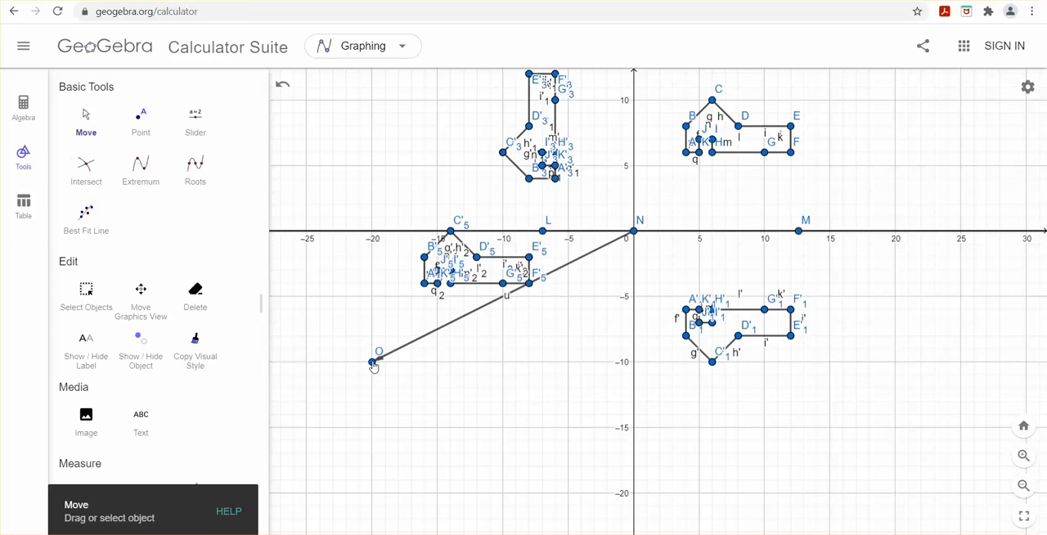
{"action": "left_click_drag", "start_coordinate": [374, 368], "coordinate": [377, 431]}
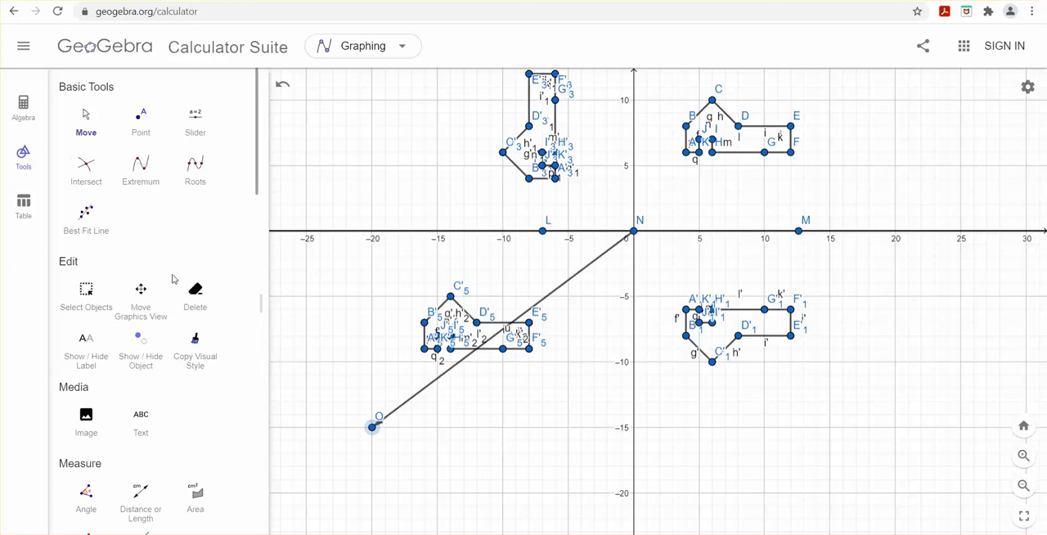
Step: Hide the vector's endpoint O while keeping the vector itself shown
{"action": "left_click", "coordinate": [142, 348]}
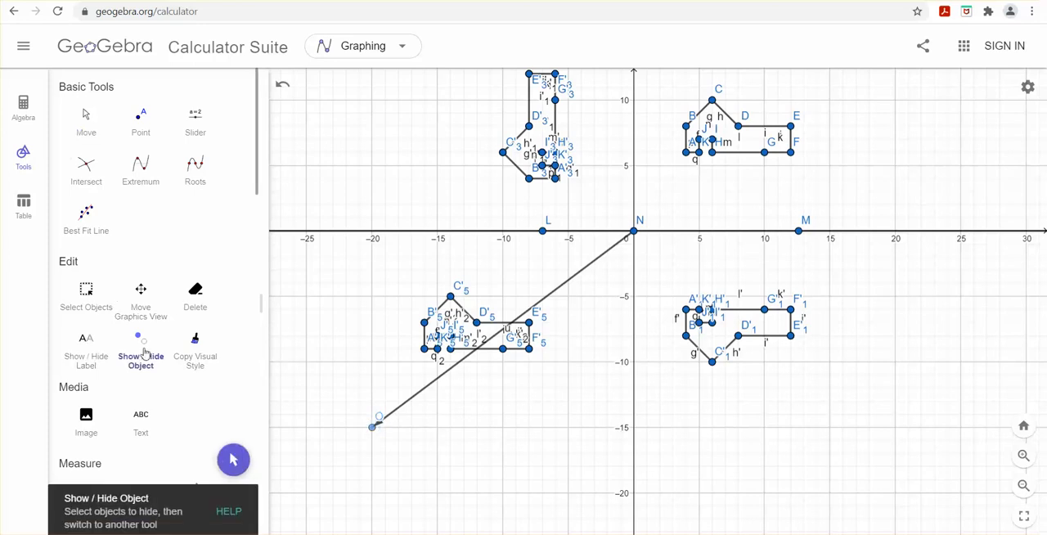
{"action": "left_click", "coordinate": [412, 398]}
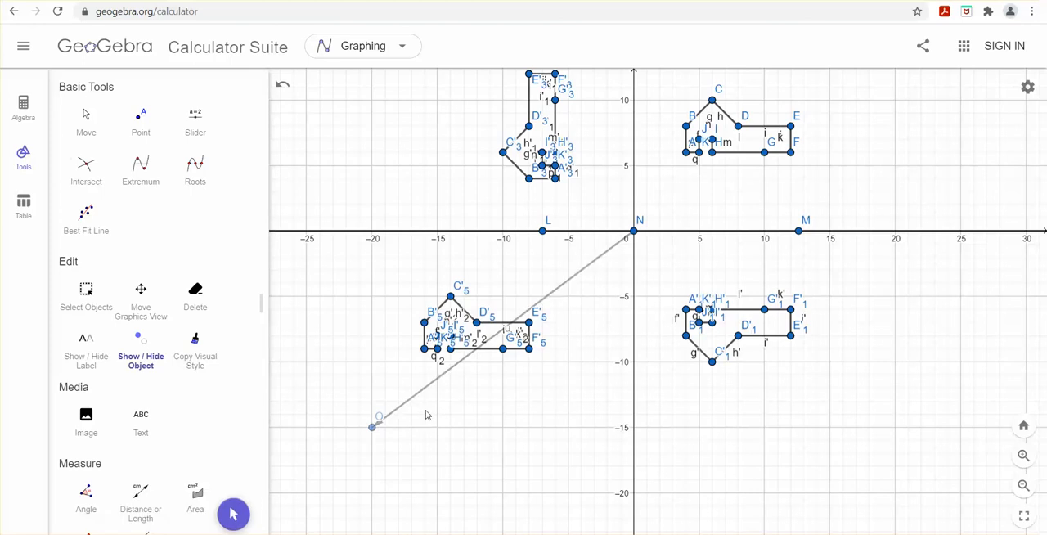
{"action": "left_click", "coordinate": [150, 353]}
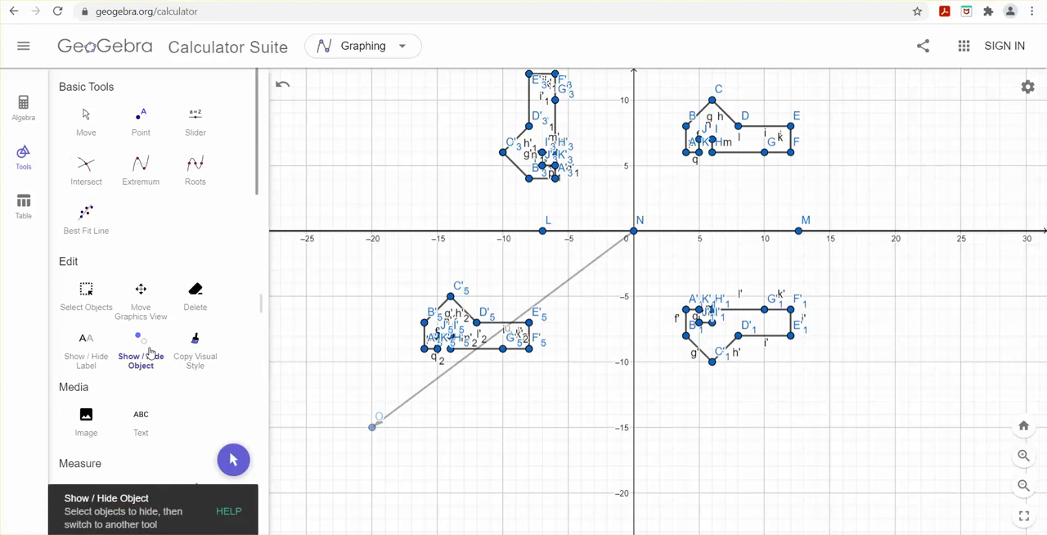
{"action": "left_click", "coordinate": [417, 396]}
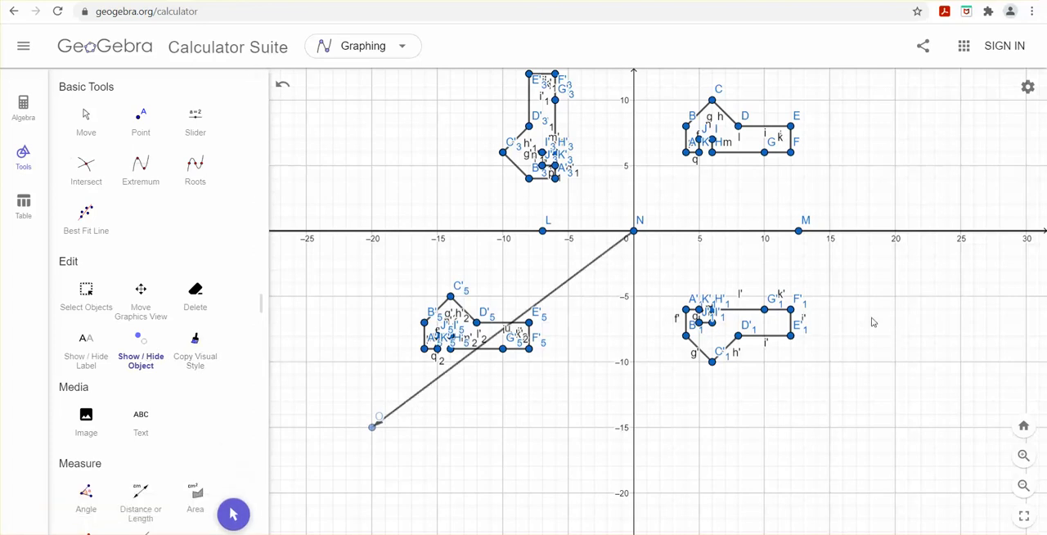
{"action": "scroll", "coordinate": [160, 411], "scroll_direction": "down", "scroll_amount": 5}
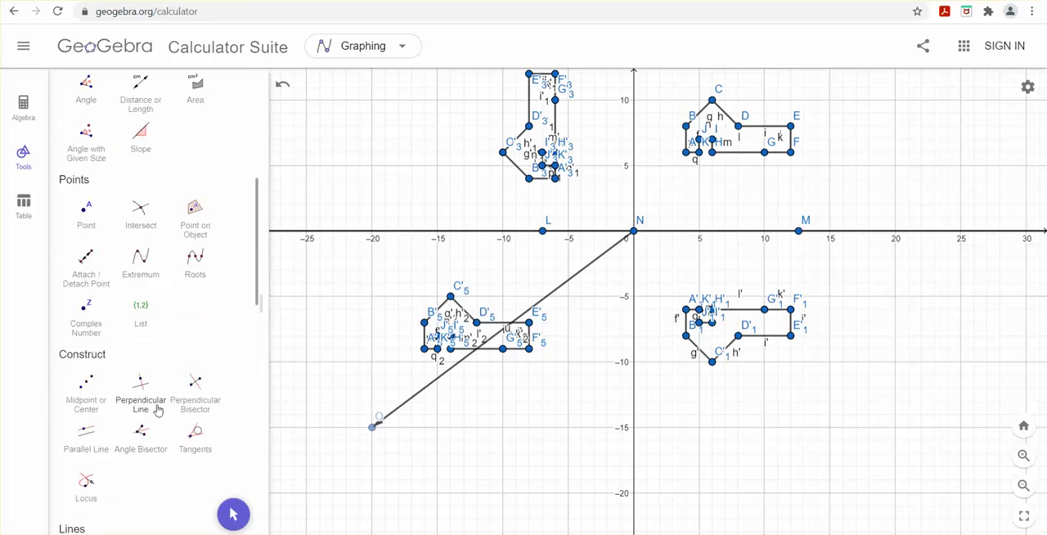
{"action": "scroll", "coordinate": [158, 410], "scroll_direction": "down", "scroll_amount": 6}
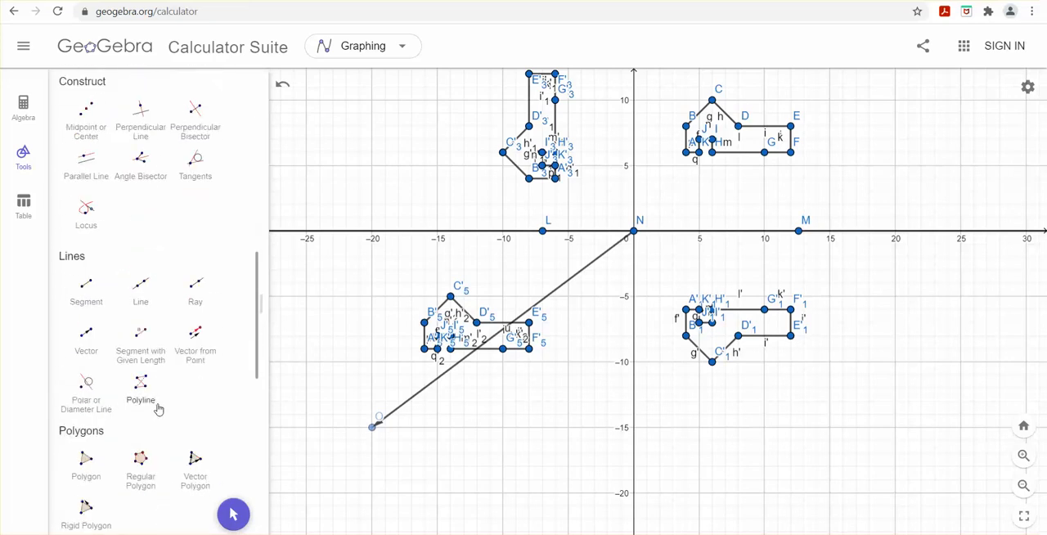
{"action": "scroll", "coordinate": [127, 324], "scroll_direction": "up", "scroll_amount": 7}
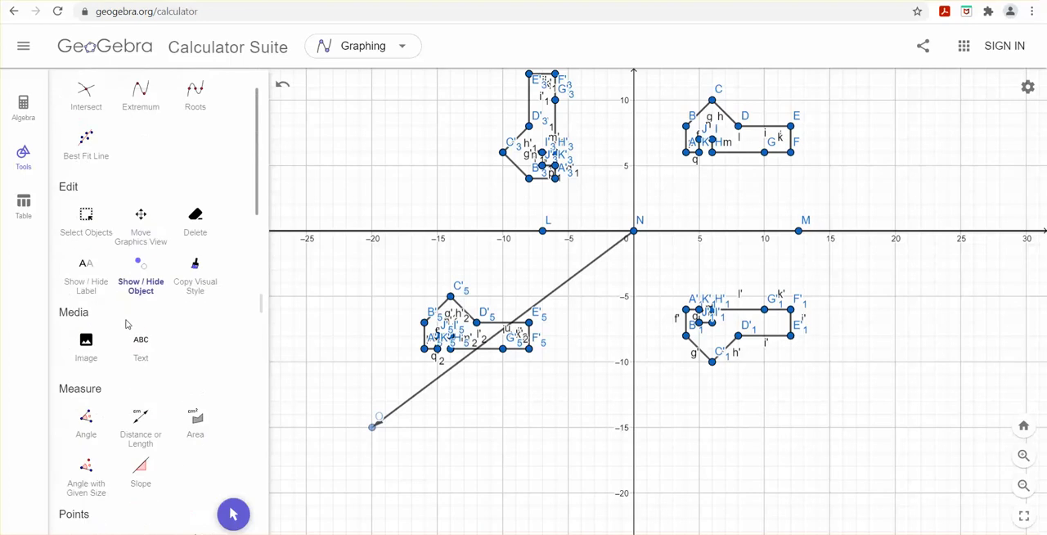
{"action": "scroll", "coordinate": [126, 324], "scroll_direction": "up", "scroll_amount": 1}
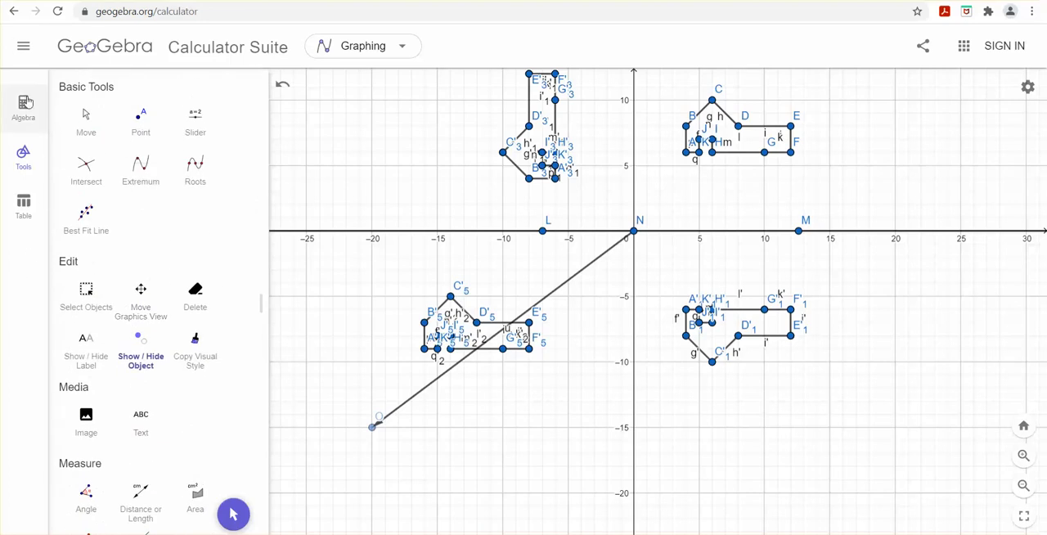
Step: Examine the coordinates of the reflected, rotated and translated points in the list of algebra objects
{"action": "left_click", "coordinate": [24, 103]}
{"action": "scroll", "coordinate": [155, 327], "scroll_direction": "down", "scroll_amount": 10}
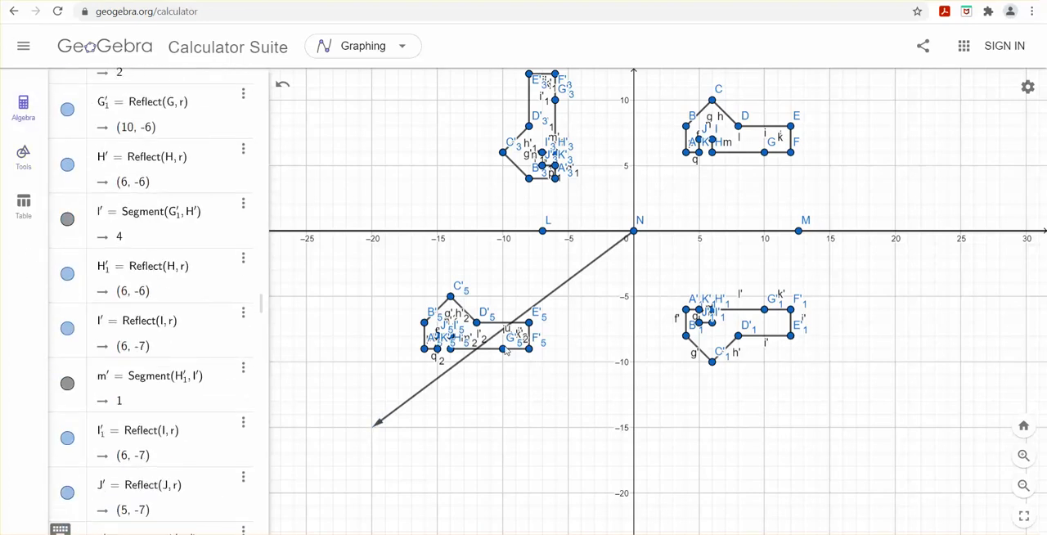
{"action": "scroll", "coordinate": [168, 357], "scroll_direction": "down", "scroll_amount": 10}
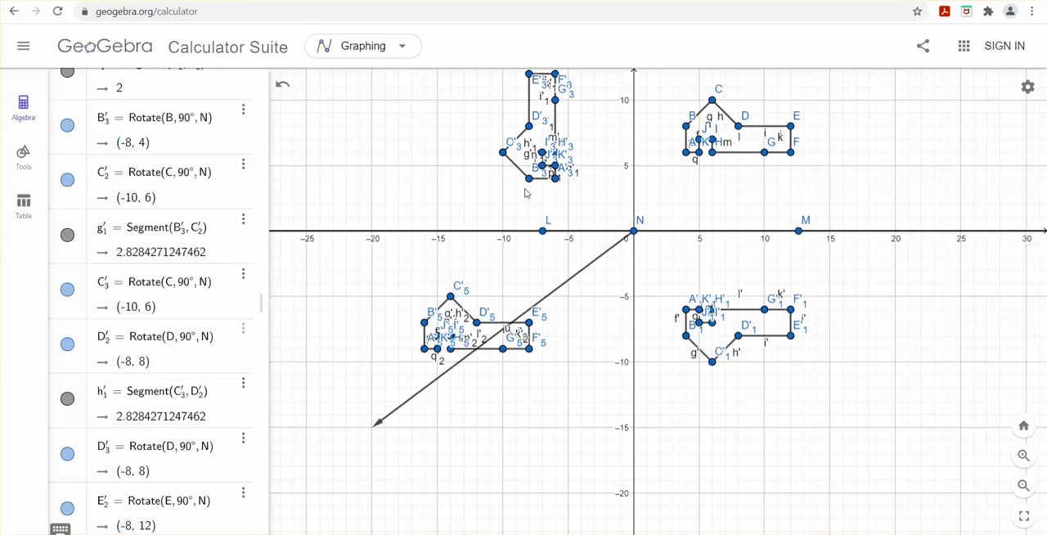
{"action": "scroll", "coordinate": [128, 382], "scroll_direction": "down", "scroll_amount": 8}
{"action": "scroll", "coordinate": [129, 383], "scroll_direction": "down", "scroll_amount": 15}
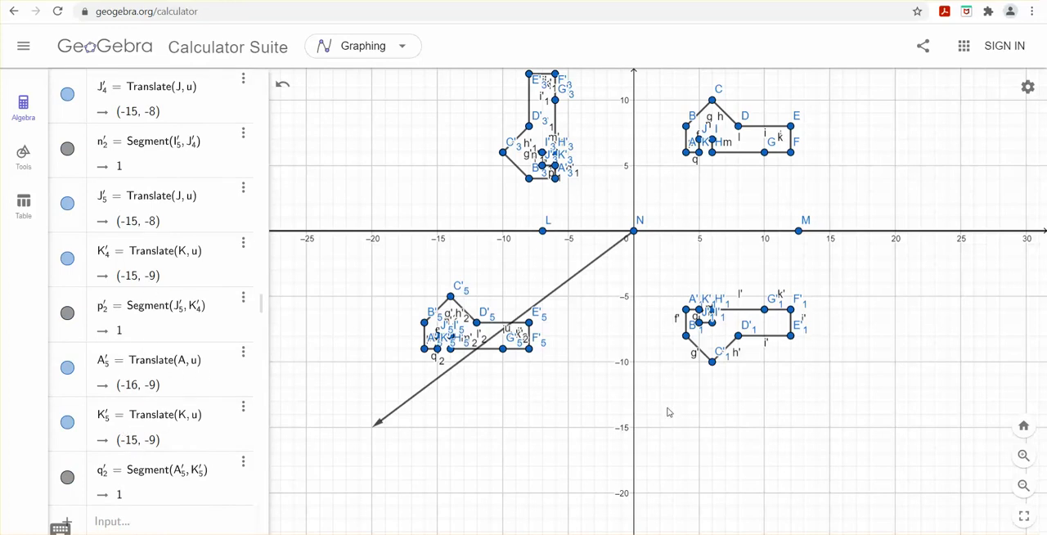
Step: Switch to Snip & Sketch and capture the part of the graph that contains all four figures and the vector
{"action": "scroll", "coordinate": [667, 412], "scroll_direction": "down", "scroll_amount": 3}
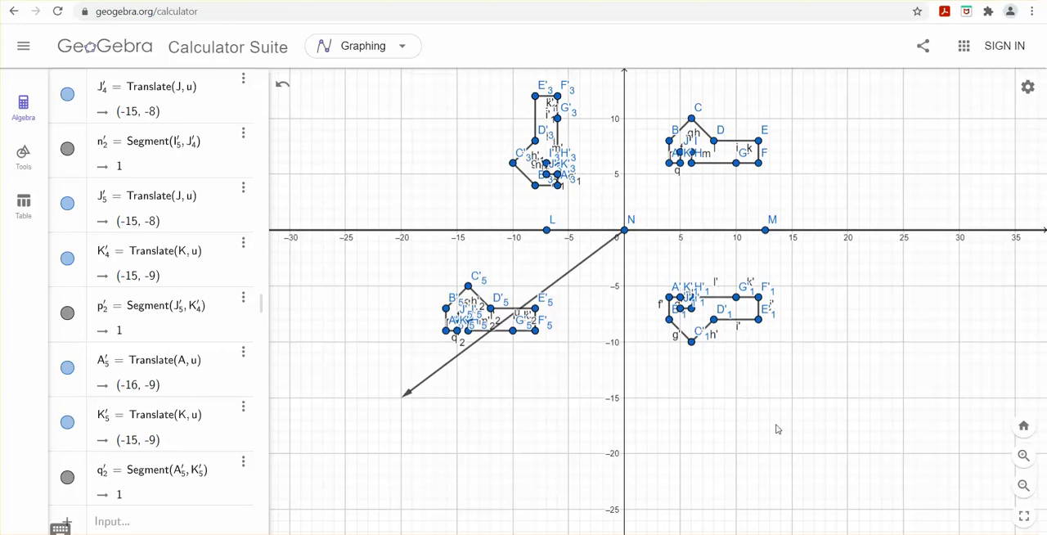
{"action": "key", "text": "alt+Tab"}
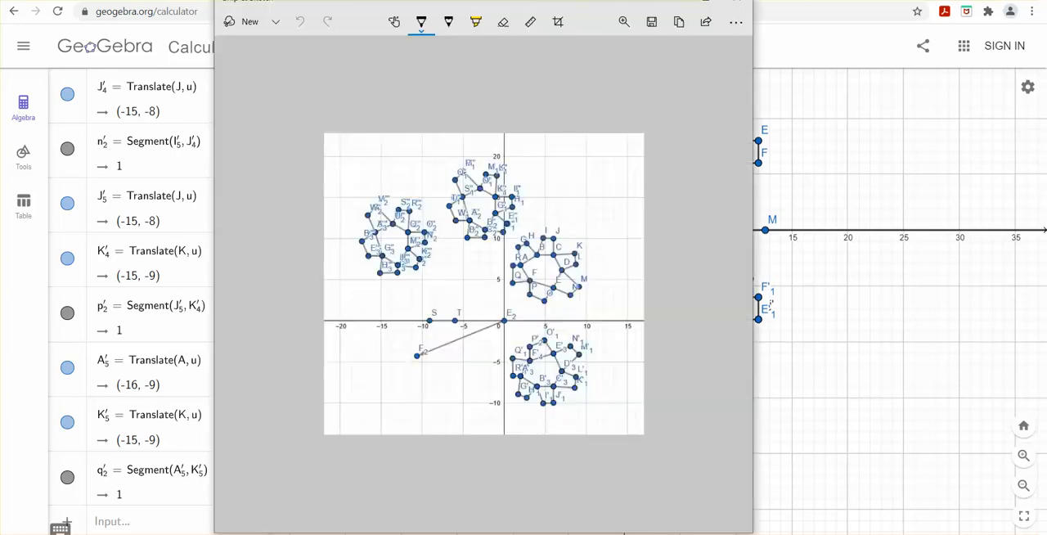
{"action": "left_click", "coordinate": [243, 25]}
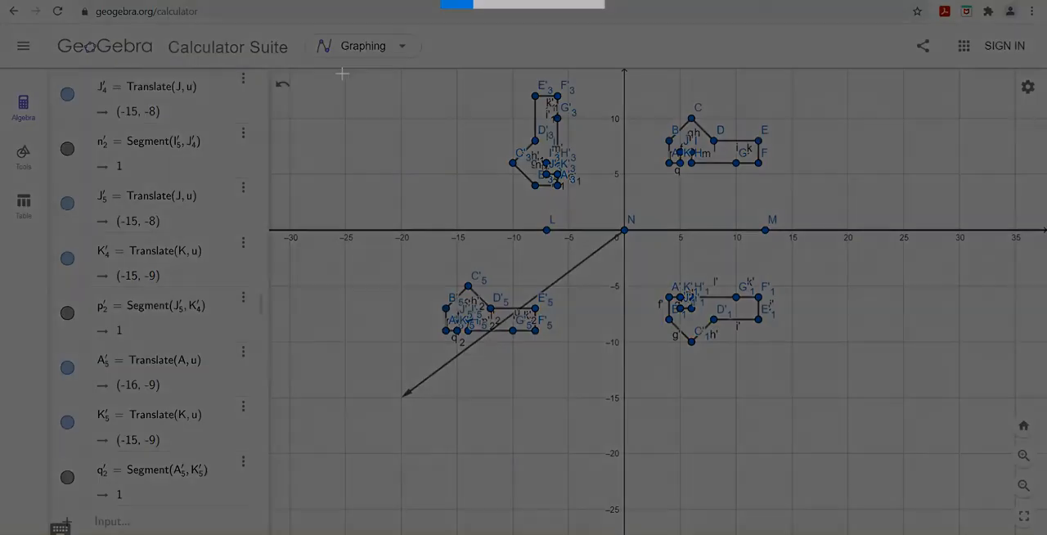
{"action": "mouse_move", "coordinate": [342, 73]}
{"action": "left_mouse_down"}
{"action": "mouse_move", "coordinate": [846, 219]}
{"action": "mouse_move", "coordinate": [855, 419]}
{"action": "left_mouse_up"}
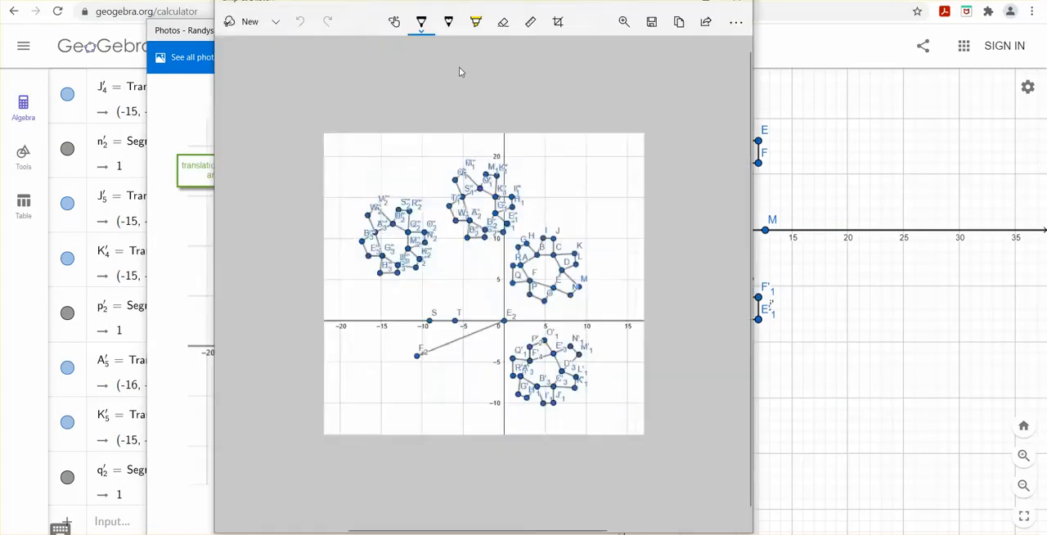
Step: Set the pen to a dark red colour and handwrite "Preimage" above the original figure in the captured image
{"action": "left_click", "coordinate": [424, 23]}
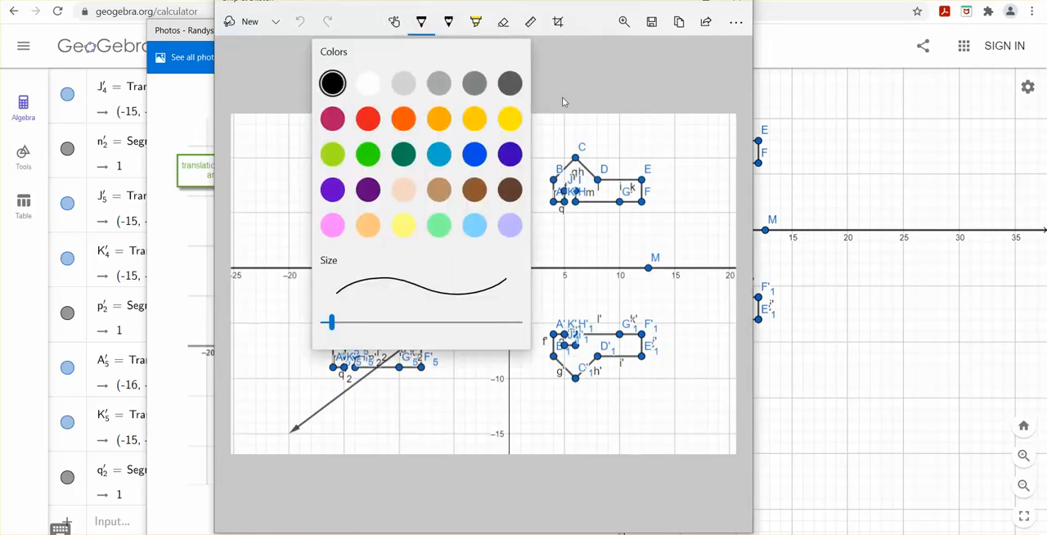
{"action": "left_click", "coordinate": [562, 96]}
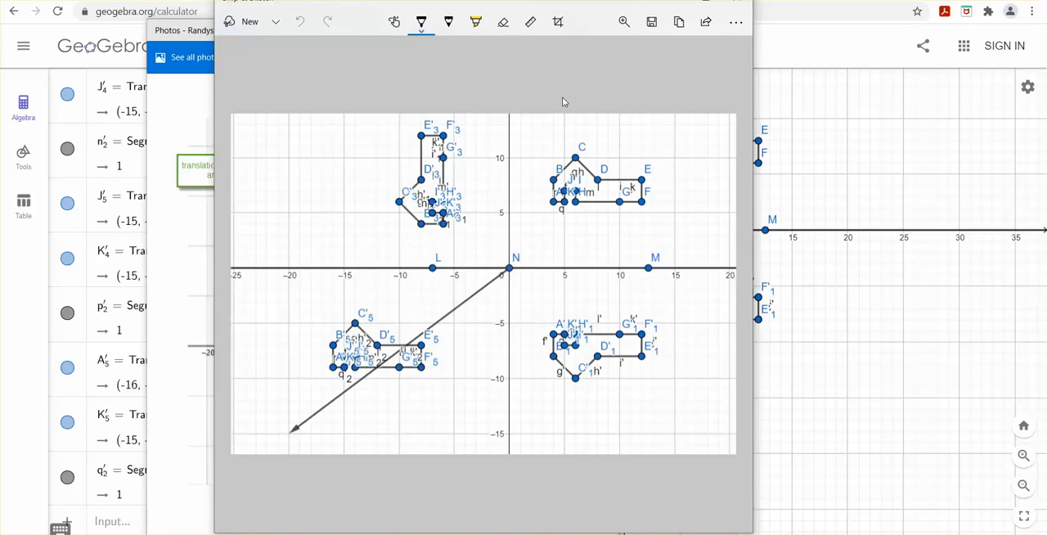
{"action": "scroll", "coordinate": [562, 96], "scroll_direction": "down", "scroll_amount": 1}
{"action": "key", "text": "Return"}
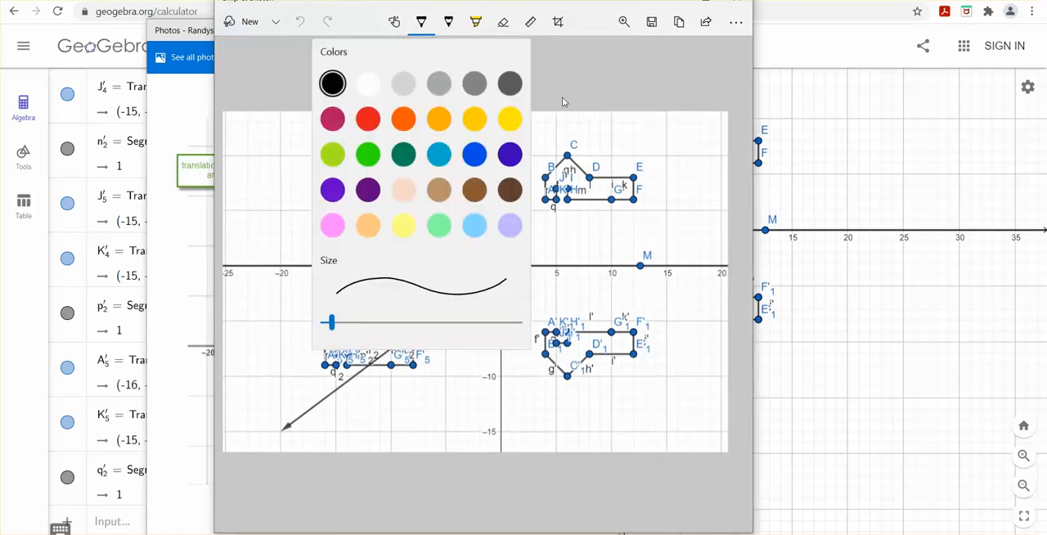
{"action": "left_click", "coordinate": [562, 96]}
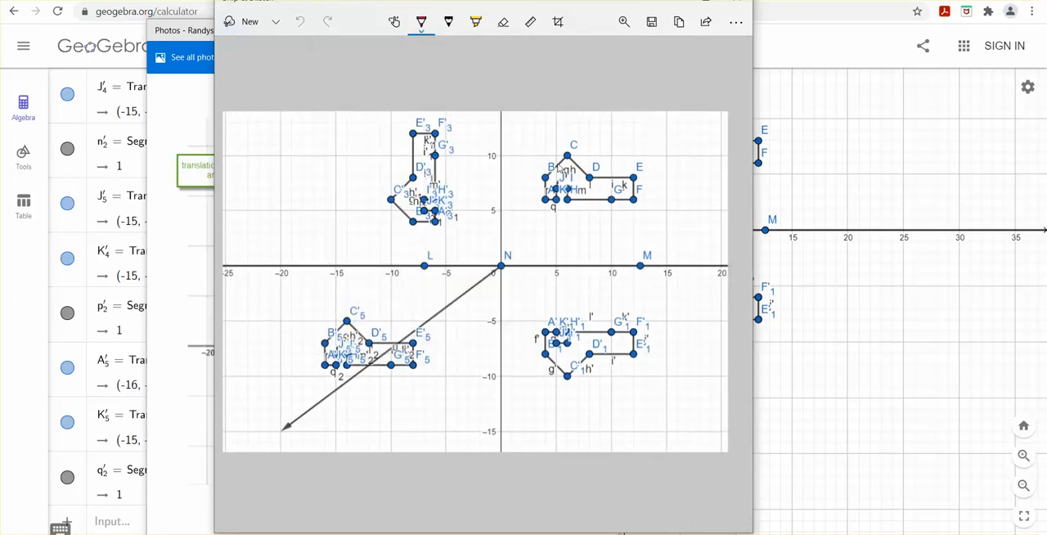
{"action": "mouse_move", "coordinate": [522, 144]}
{"action": "left_mouse_down"}
{"action": "mouse_move", "coordinate": [535, 123]}
{"action": "mouse_move", "coordinate": [529, 136]}
{"action": "mouse_move", "coordinate": [558, 133]}
{"action": "mouse_move", "coordinate": [549, 138]}
{"action": "mouse_move", "coordinate": [565, 143]}
{"action": "mouse_move", "coordinate": [633, 131]}
{"action": "mouse_move", "coordinate": [628, 160]}
{"action": "mouse_move", "coordinate": [643, 143]}
{"action": "left_mouse_up"}
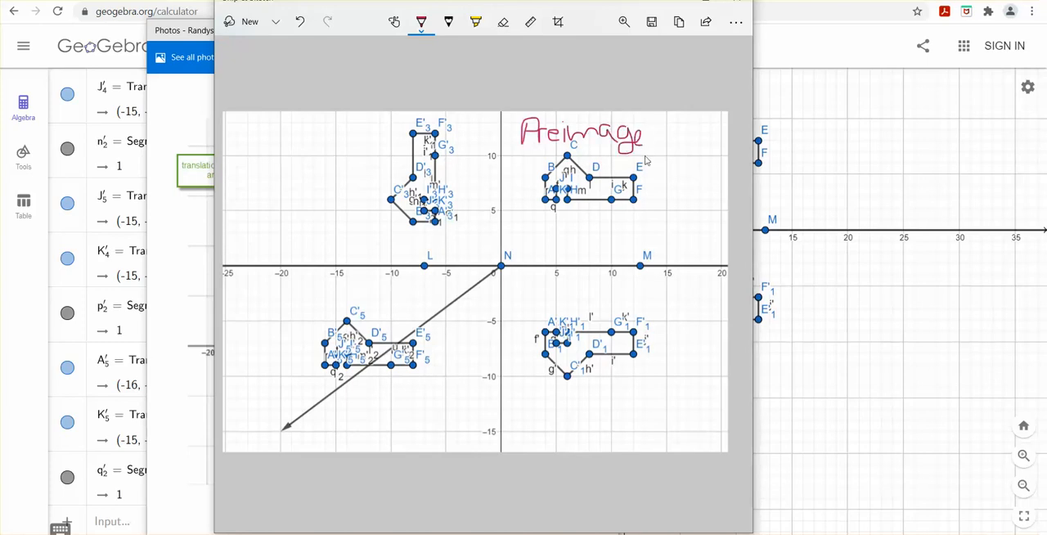
Step: Handwrite the label "Ref x axis" below the reflected figure, with a line extending from "Ref"
{"action": "left_click_drag", "start_coordinate": [522, 388], "coordinate": [522, 414]}
{"action": "mouse_move", "coordinate": [523, 388]}
{"action": "left_mouse_down"}
{"action": "mouse_move", "coordinate": [535, 414]}
{"action": "mouse_move", "coordinate": [551, 401]}
{"action": "mouse_move", "coordinate": [568, 412]}
{"action": "left_mouse_up"}
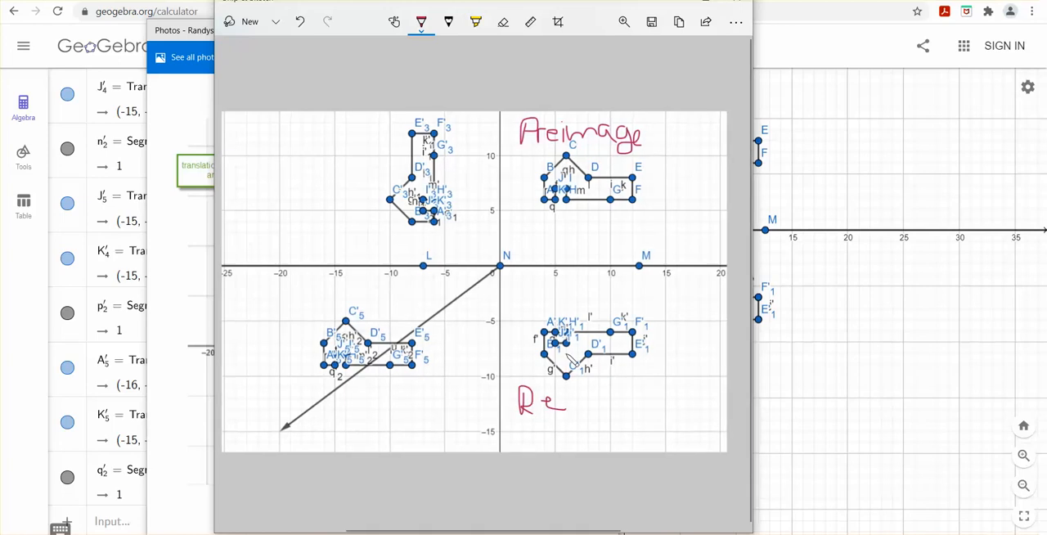
{"action": "scroll", "coordinate": [566, 358], "scroll_direction": "left", "scroll_amount": 1}
{"action": "mouse_move", "coordinate": [595, 411]}
{"action": "left_mouse_down"}
{"action": "mouse_move", "coordinate": [594, 401]}
{"action": "mouse_move", "coordinate": [620, 391]}
{"action": "mouse_move", "coordinate": [597, 401]}
{"action": "mouse_move", "coordinate": [607, 400]}
{"action": "mouse_move", "coordinate": [572, 440]}
{"action": "mouse_move", "coordinate": [620, 427]}
{"action": "mouse_move", "coordinate": [608, 443]}
{"action": "mouse_move", "coordinate": [629, 437]}
{"action": "left_mouse_up"}
{"action": "left_click_drag", "start_coordinate": [632, 417], "coordinate": [633, 432]}
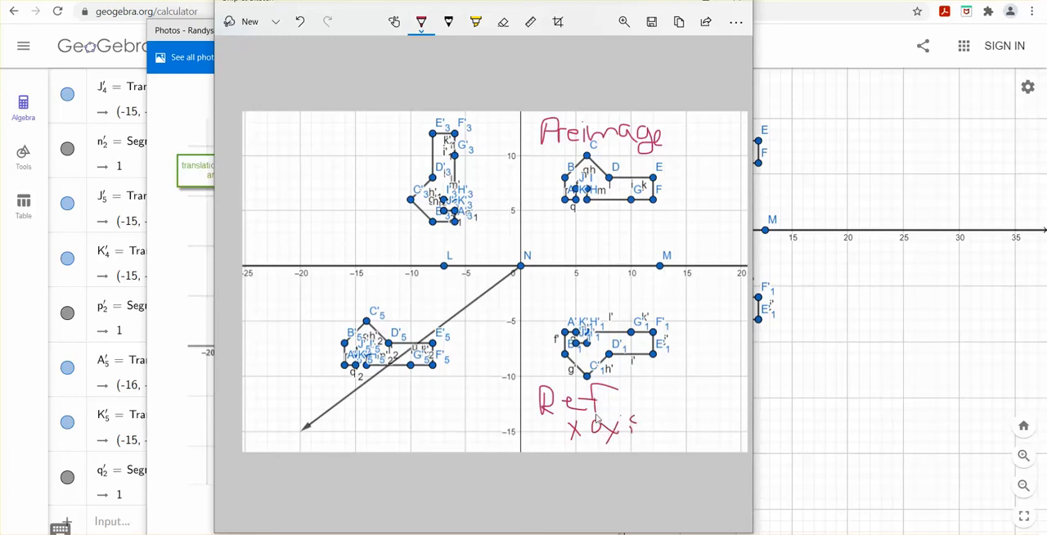
{"action": "left_click_drag", "start_coordinate": [604, 400], "coordinate": [663, 399]}
Step: Handwrite the vector label "<-20, -15>" below the translated figure, and switch back to GeoGebra
{"action": "mouse_move", "coordinate": [399, 413]}
{"action": "left_mouse_down"}
{"action": "mouse_move", "coordinate": [381, 427]}
{"action": "mouse_move", "coordinate": [397, 433]}
{"action": "left_mouse_up"}
{"action": "mouse_move", "coordinate": [402, 423]}
{"action": "left_mouse_down"}
{"action": "mouse_move", "coordinate": [428, 437]}
{"action": "mouse_move", "coordinate": [447, 427]}
{"action": "mouse_move", "coordinate": [438, 418]}
{"action": "mouse_move", "coordinate": [452, 438]}
{"action": "mouse_move", "coordinate": [471, 422]}
{"action": "mouse_move", "coordinate": [473, 438]}
{"action": "mouse_move", "coordinate": [477, 416]}
{"action": "mouse_move", "coordinate": [477, 439]}
{"action": "mouse_move", "coordinate": [492, 435]}
{"action": "left_mouse_up"}
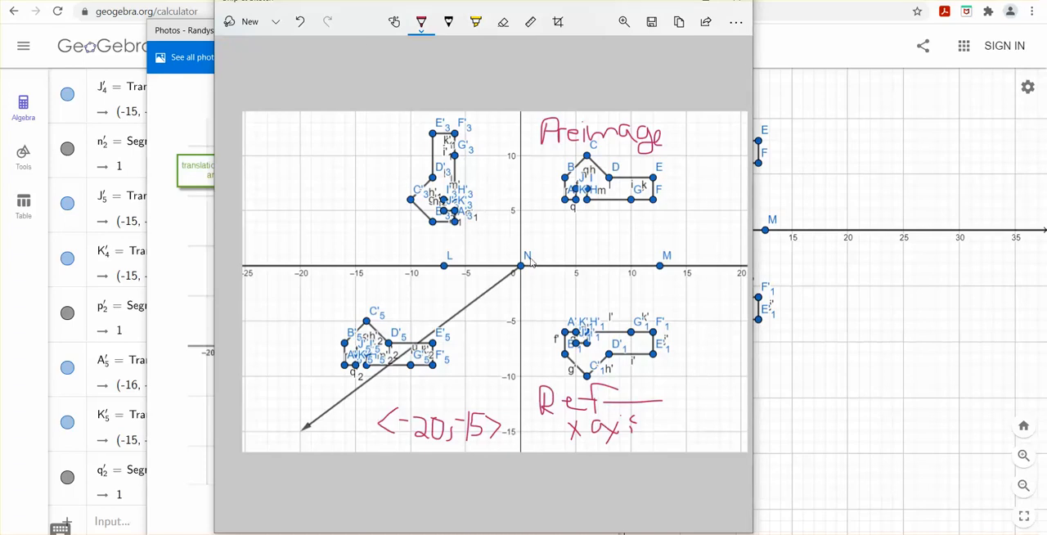
{"action": "left_click", "coordinate": [855, 217]}
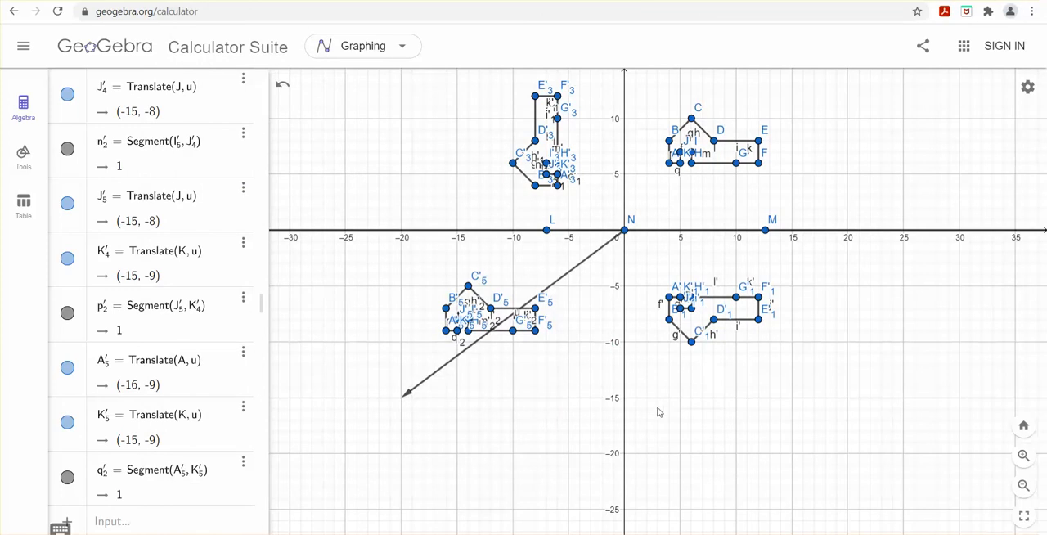